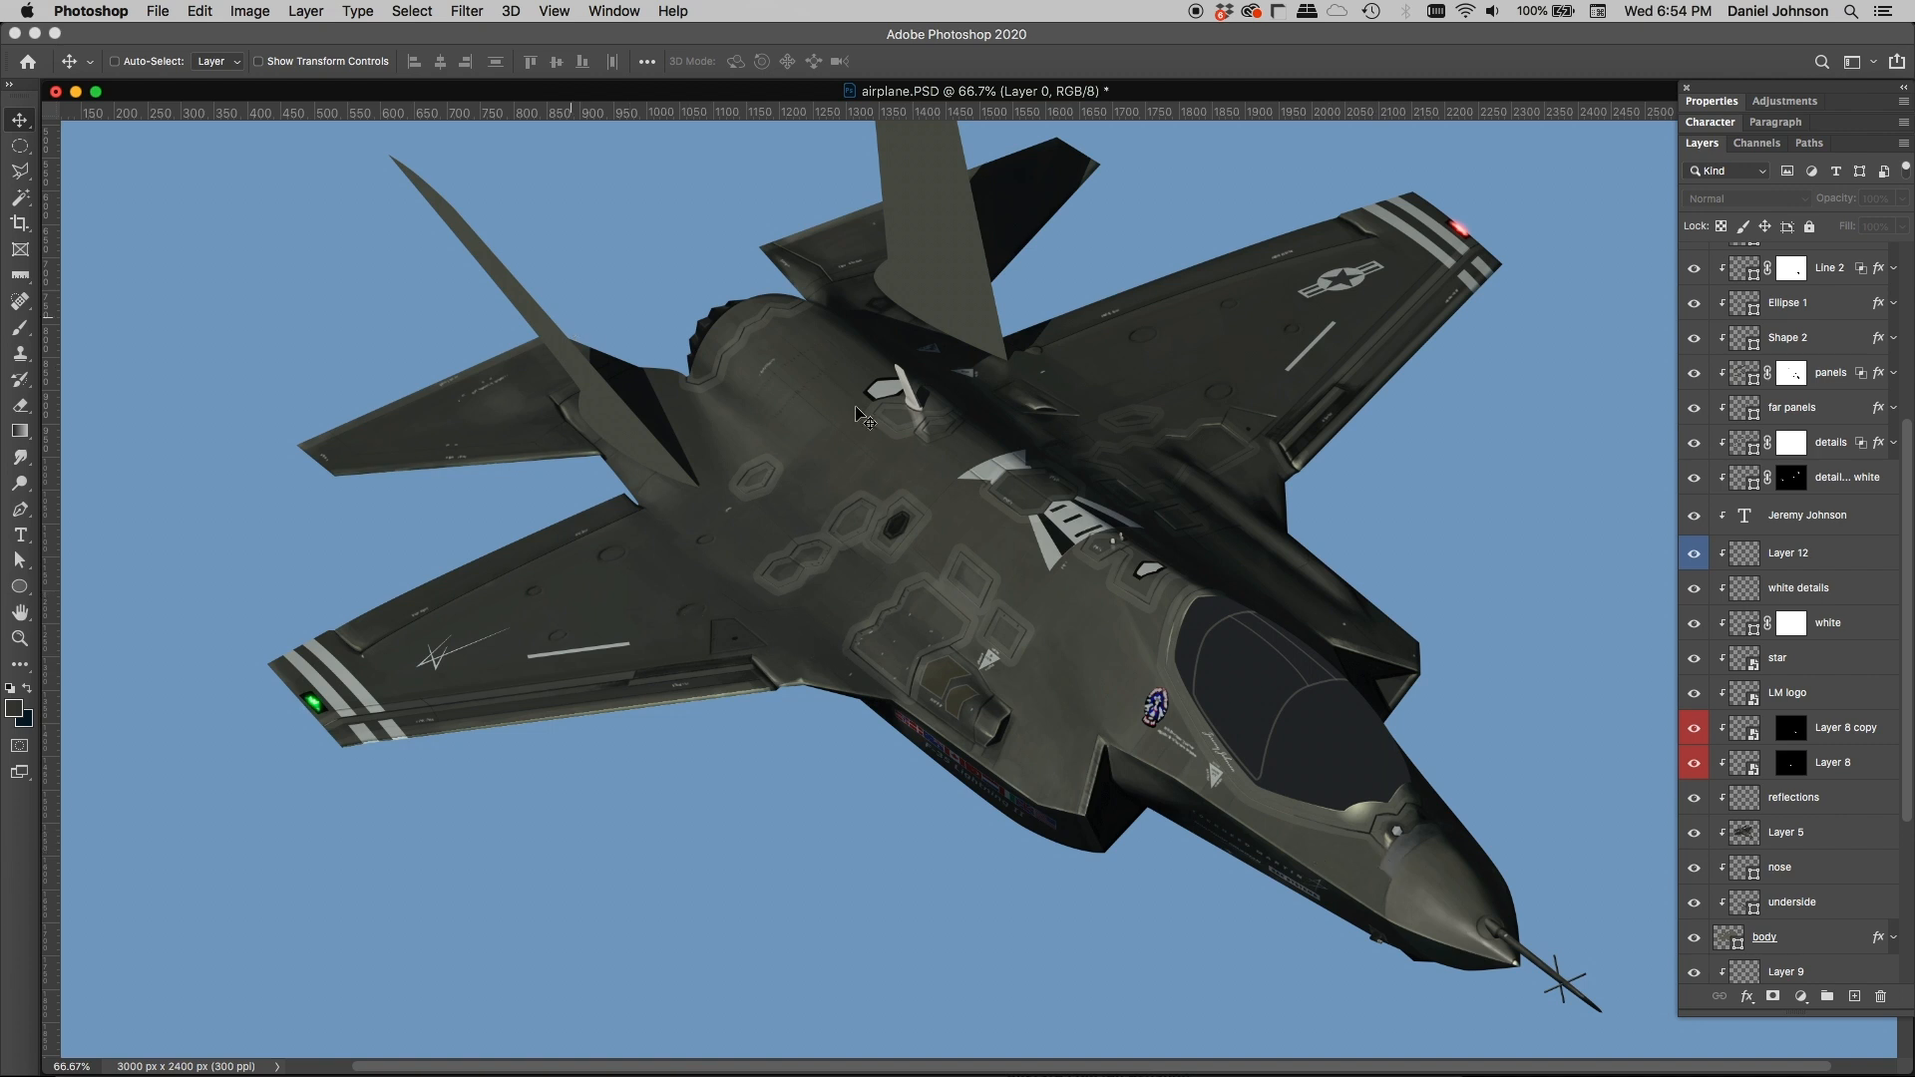
# Step: Hide every layer clipped to the body, from underside up through dark details, plus the details group and the highlights layer
pyautogui.hscroll(3, 1182, 598)
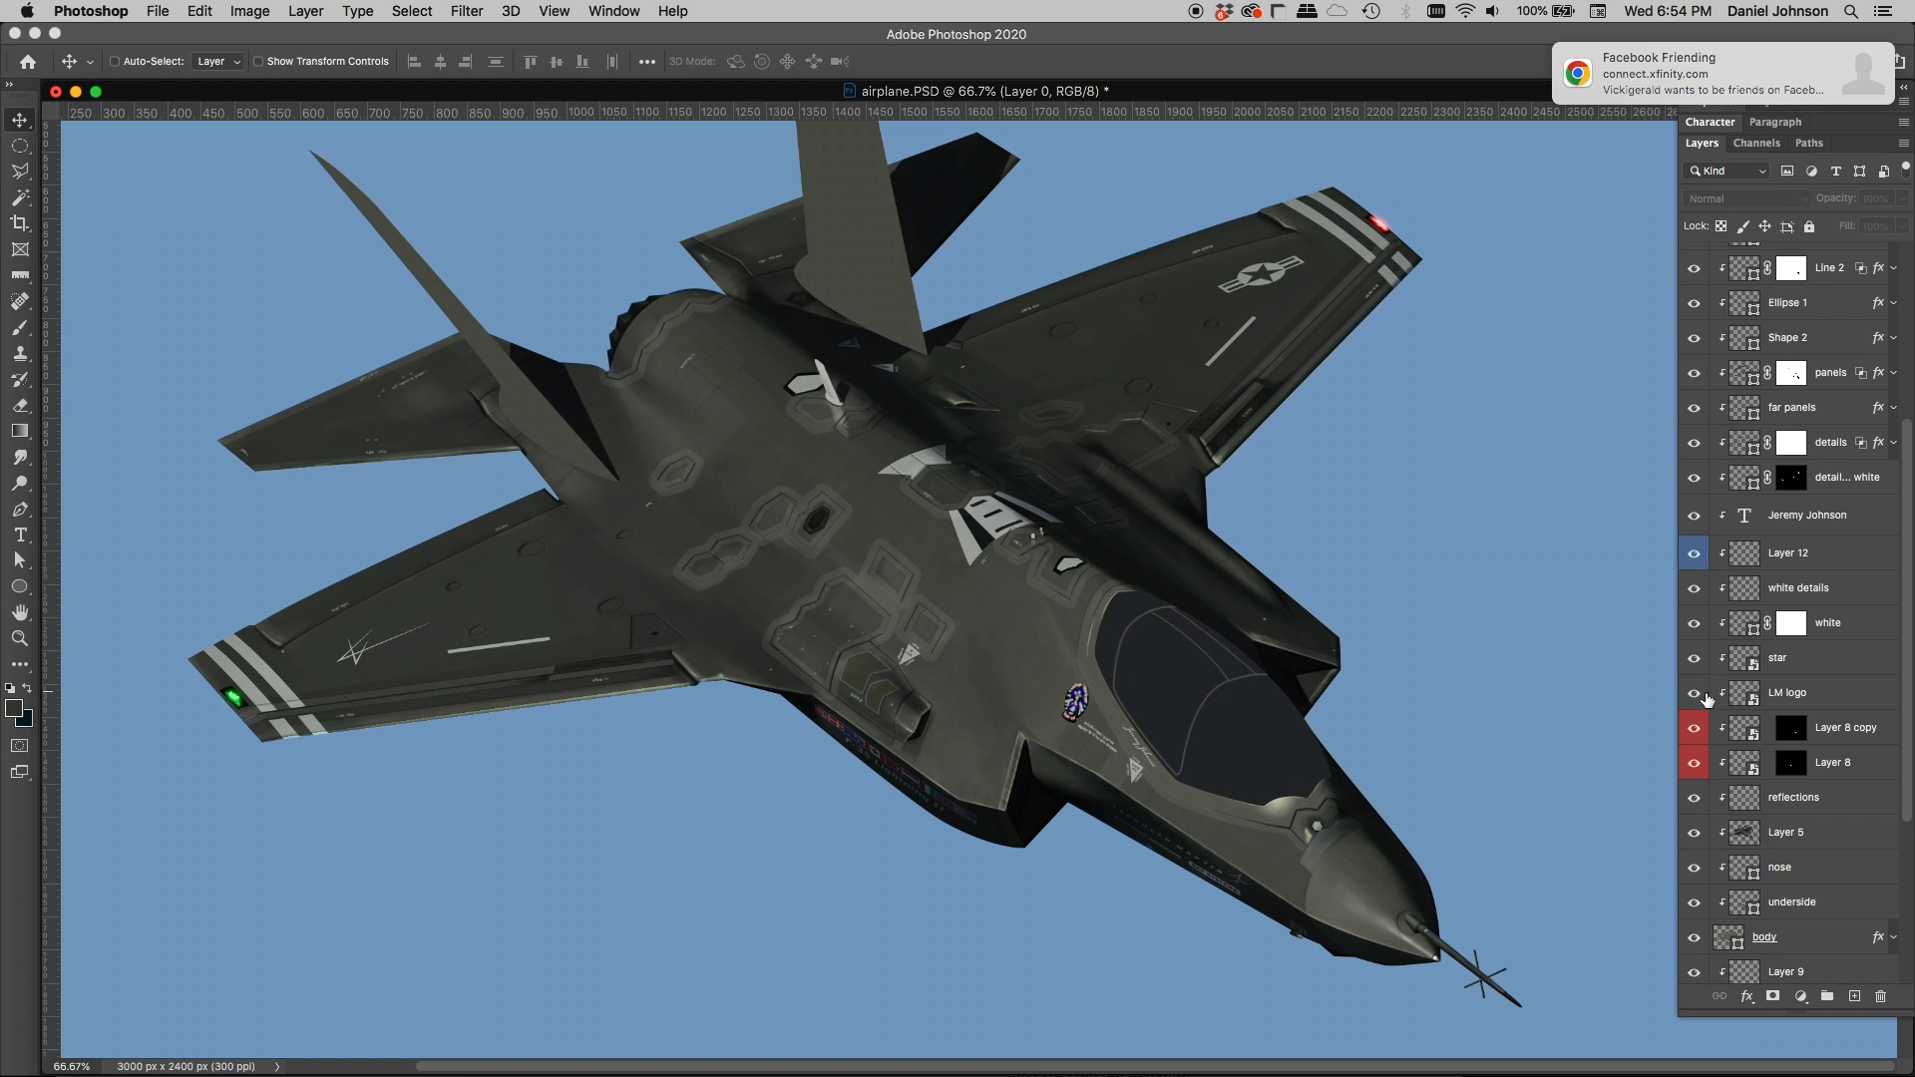
pyautogui.scroll(-1, 1708, 703)
pyautogui.scroll(-5, 1708, 704)
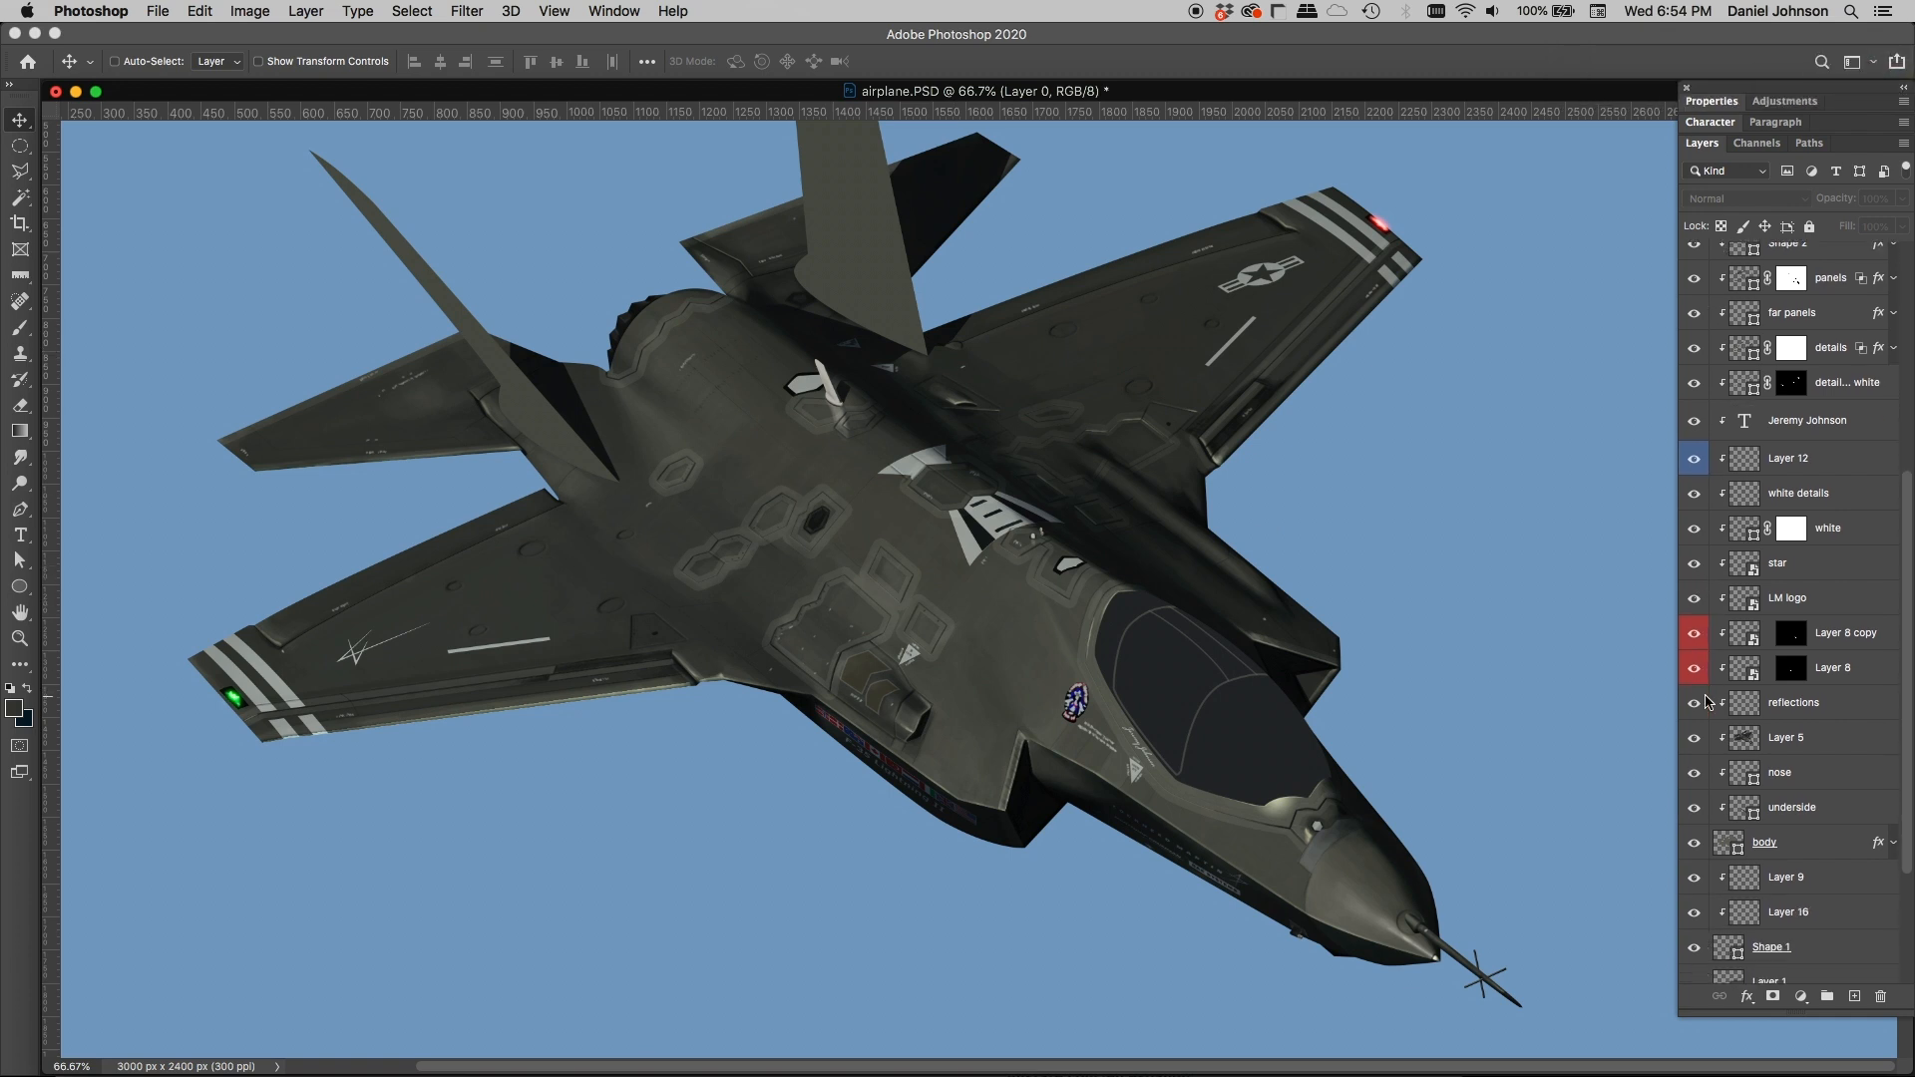
pyautogui.moveTo(1694, 706); pyautogui.dragTo(1699, 359)
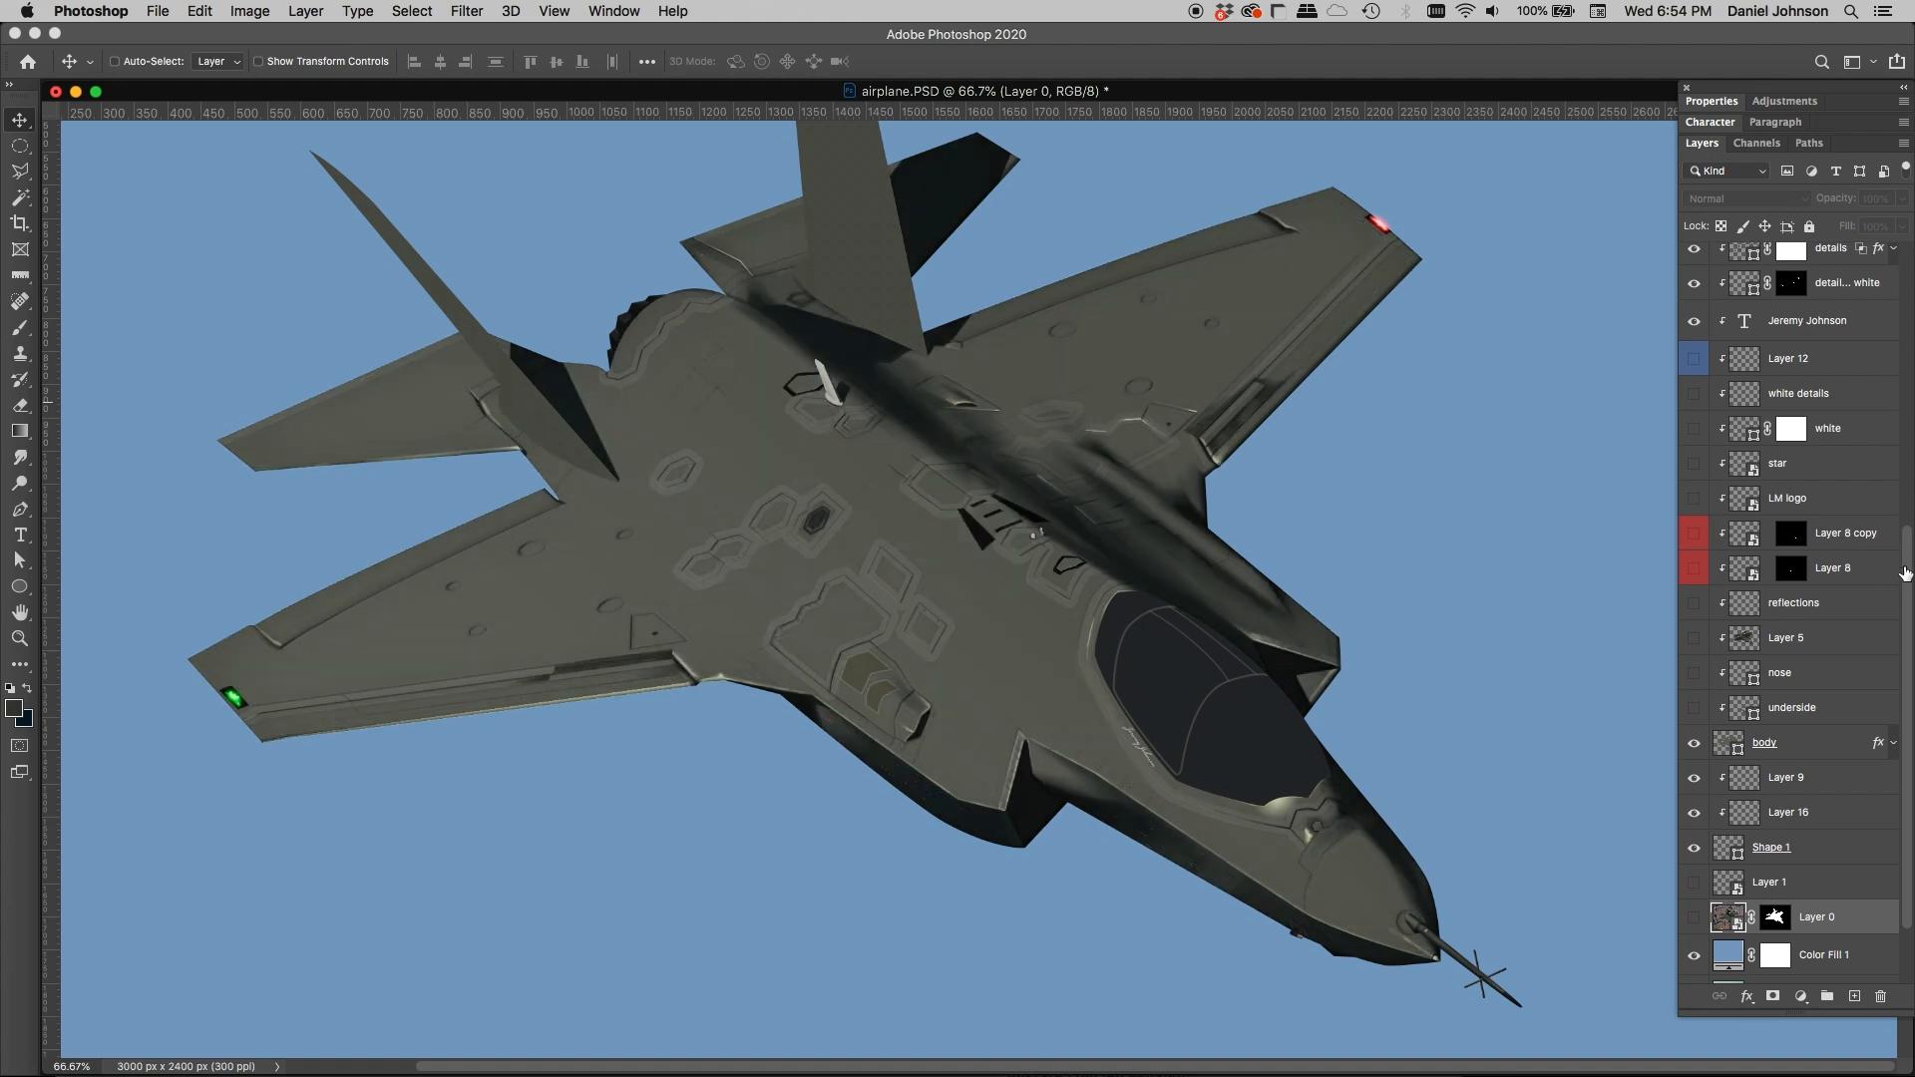
pyautogui.scroll(10, 1875, 379)
pyautogui.moveTo(1694, 661); pyautogui.dragTo(1693, 280)
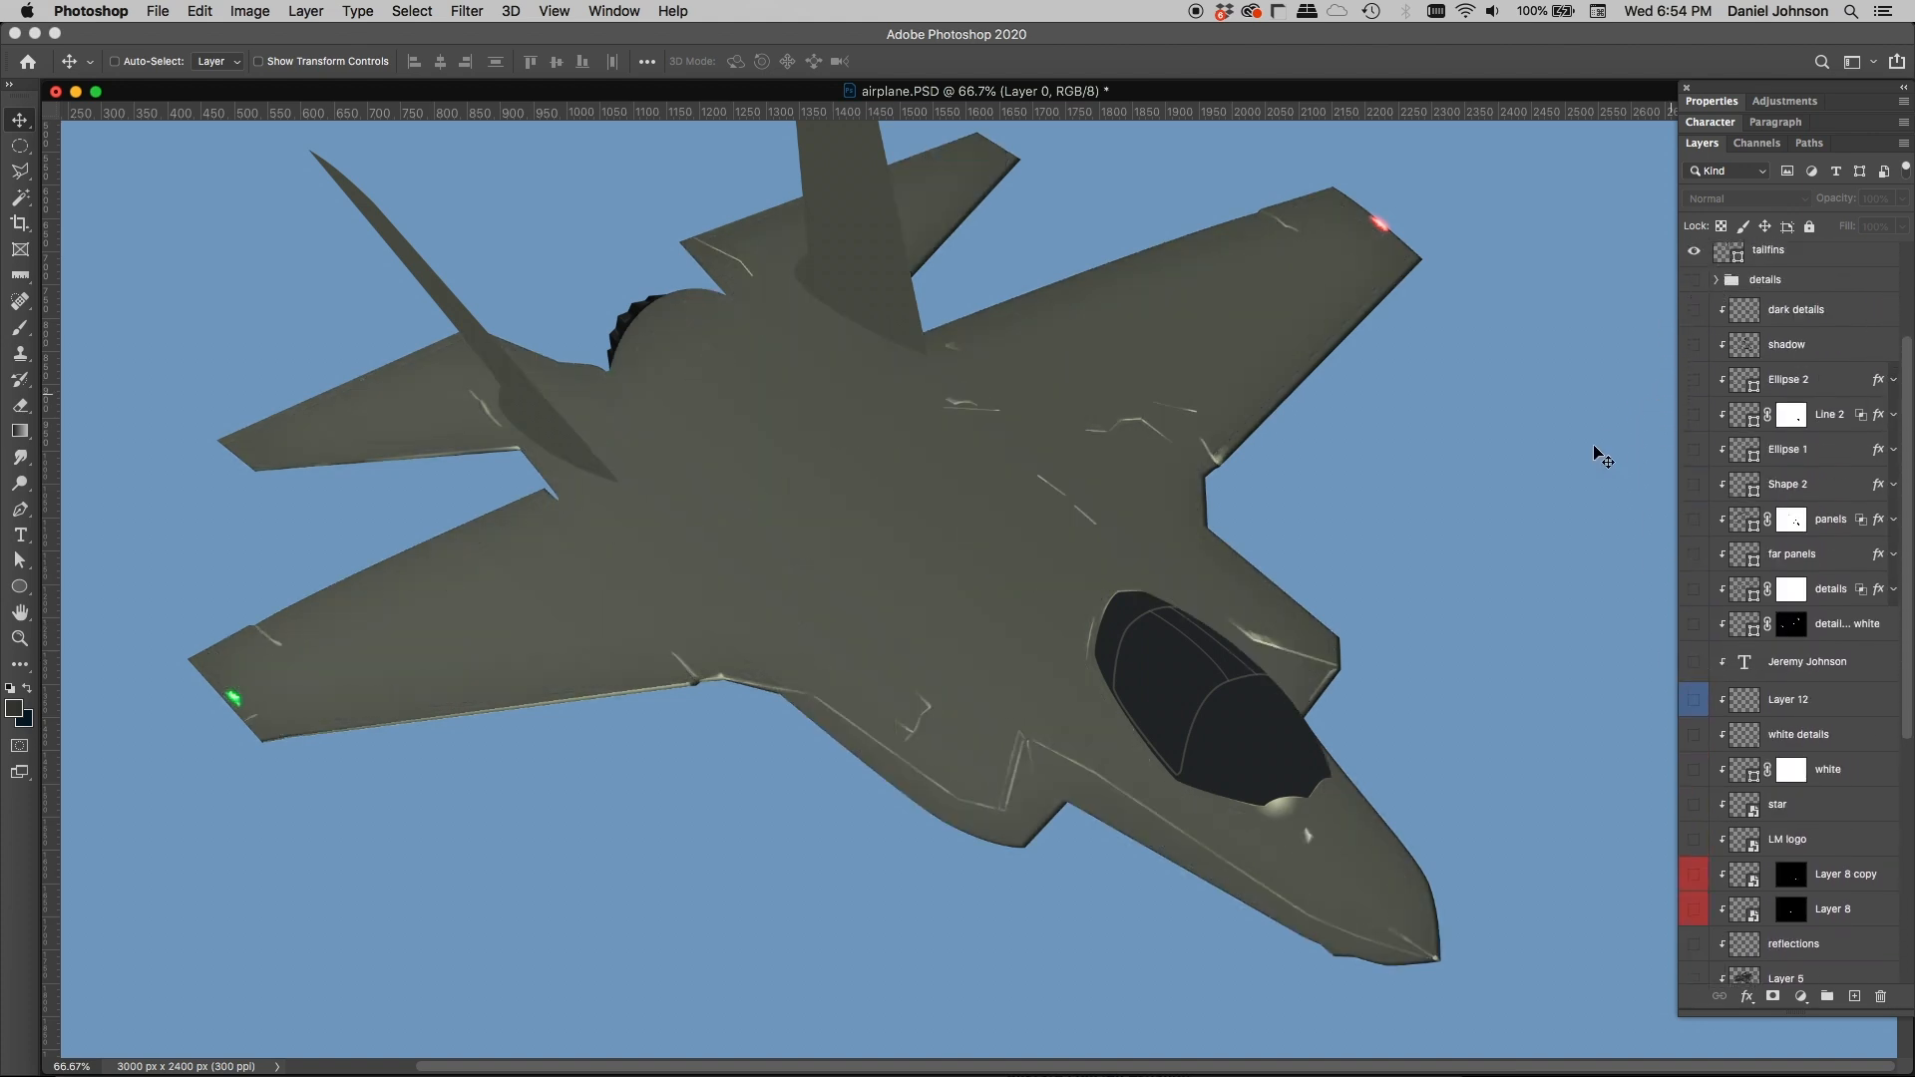
pyautogui.scroll(4, 1787, 389)
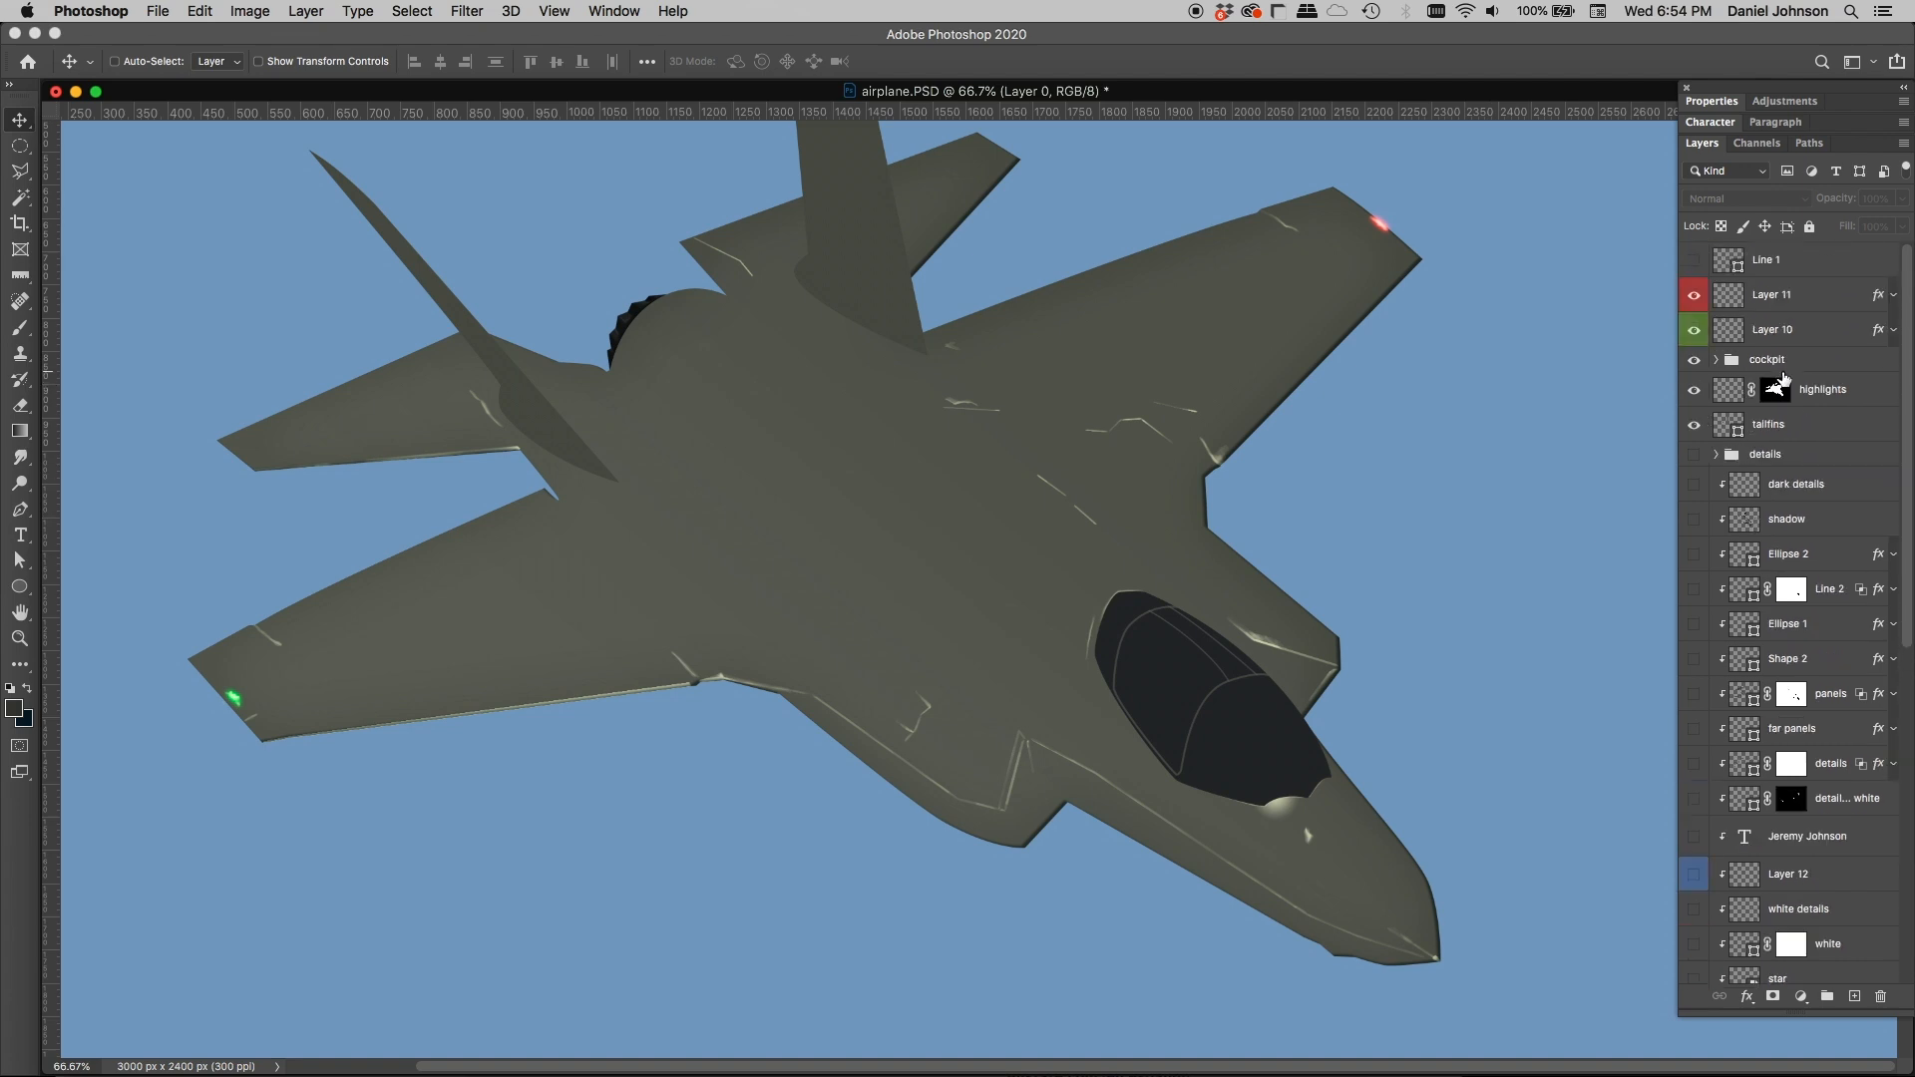
pyautogui.click(1693, 390)
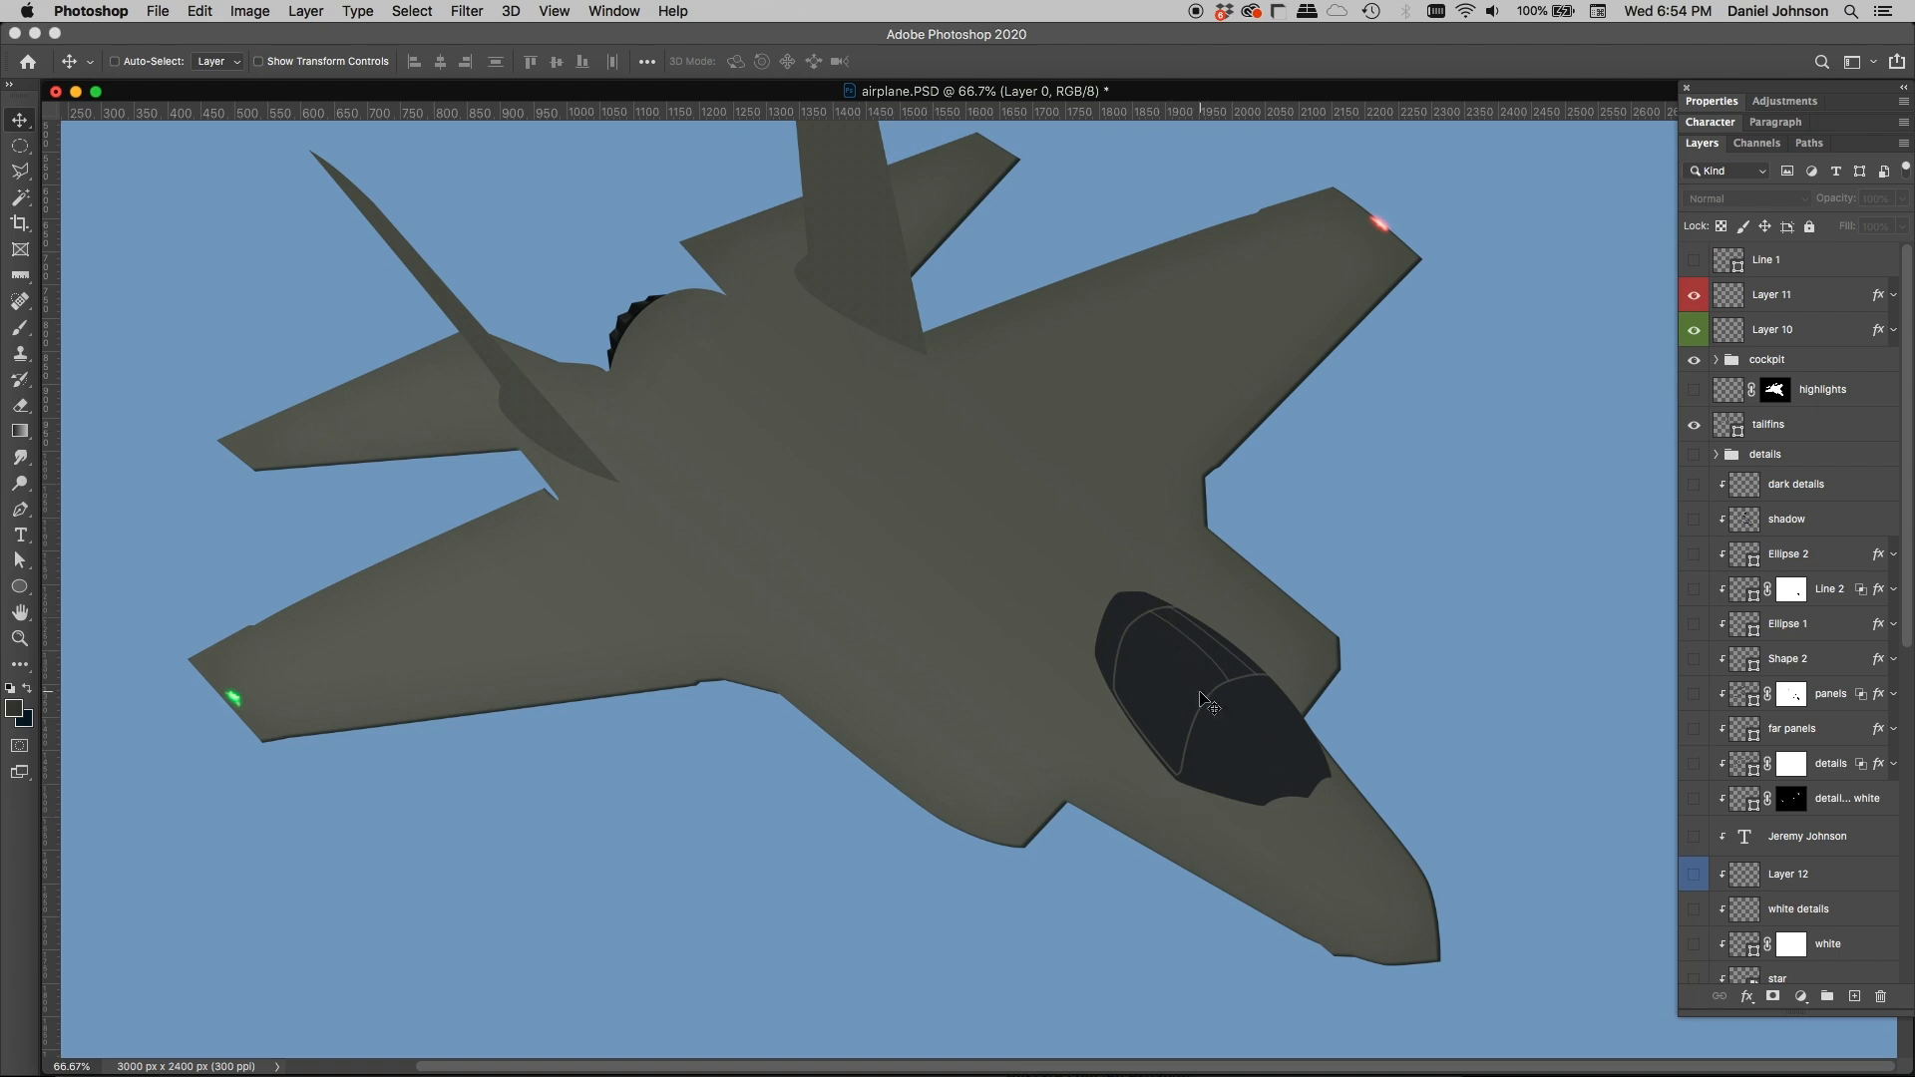
# Step: Show the underside layer and display the vector outlines of the body and underside shapes in turn
pyautogui.scroll(-10, 1774, 798)
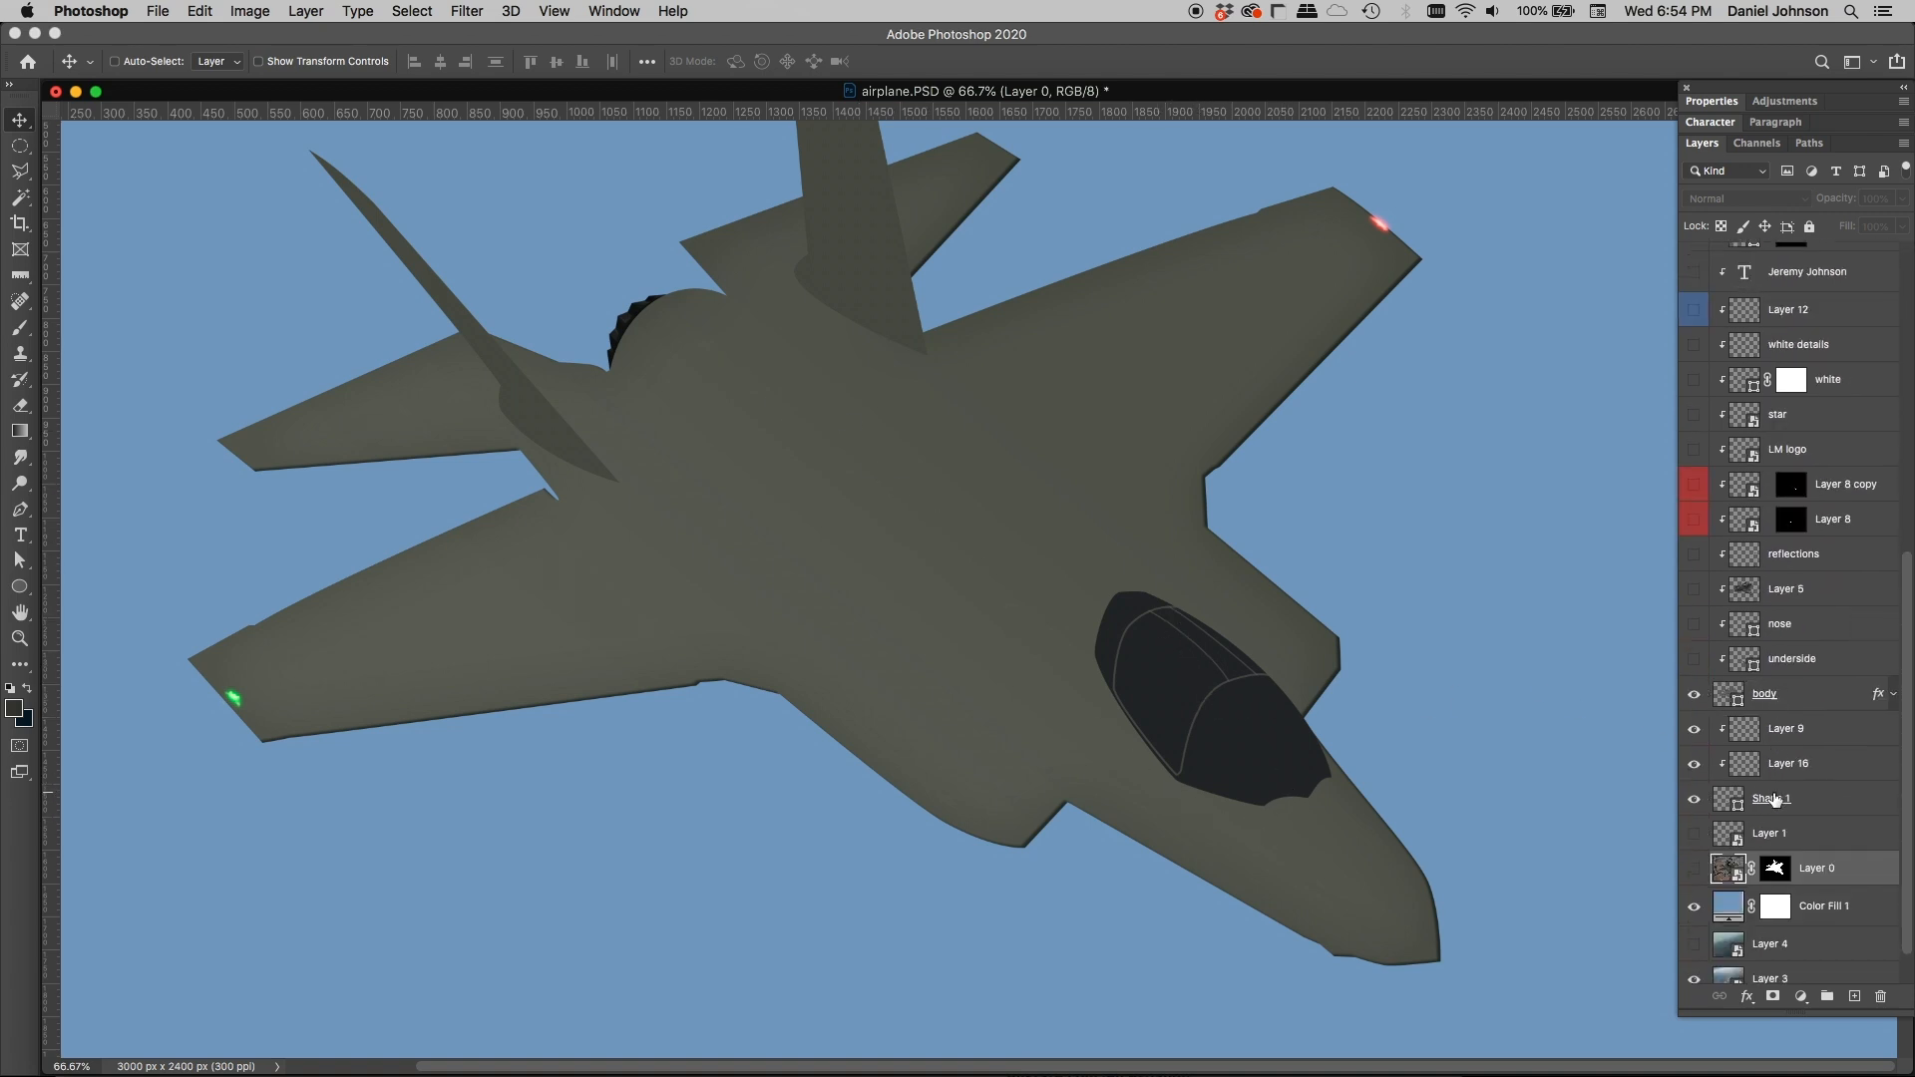
pyautogui.scroll(1, 1766, 788)
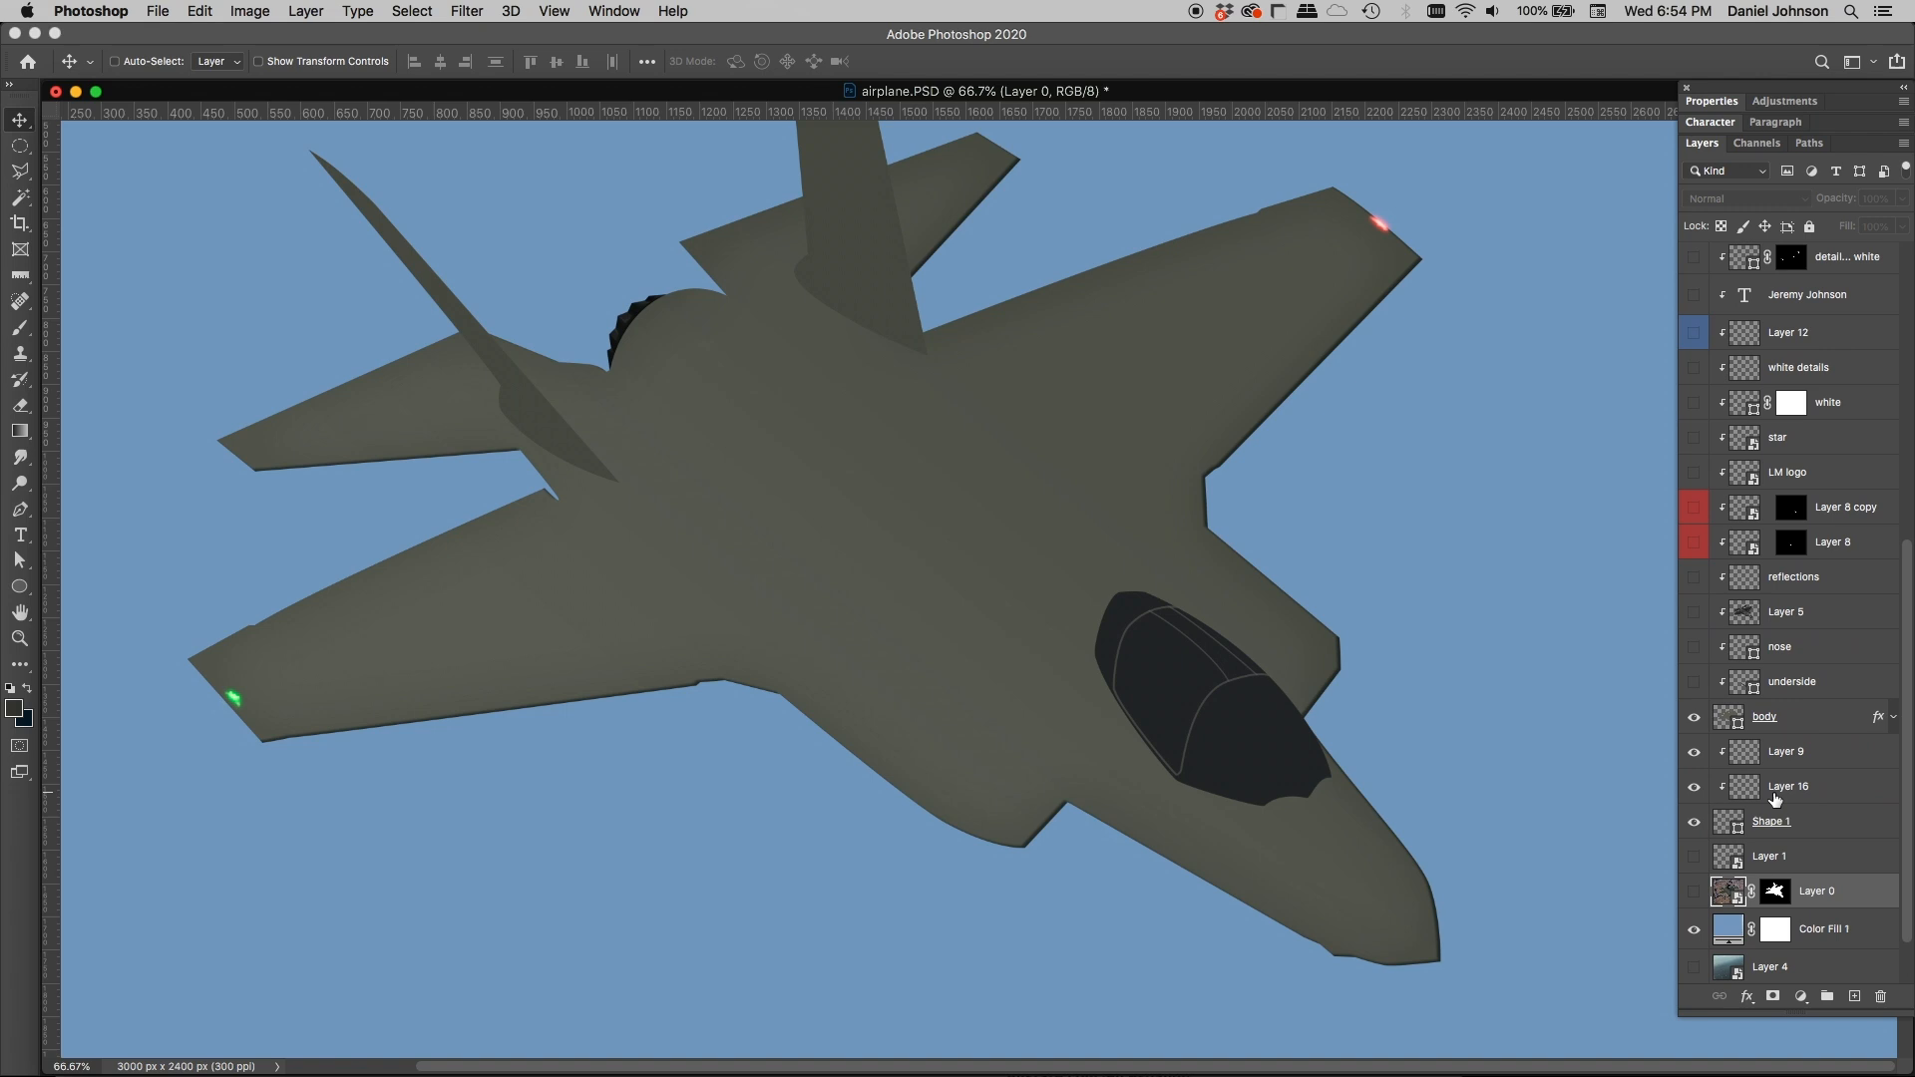
pyautogui.click(1694, 698)
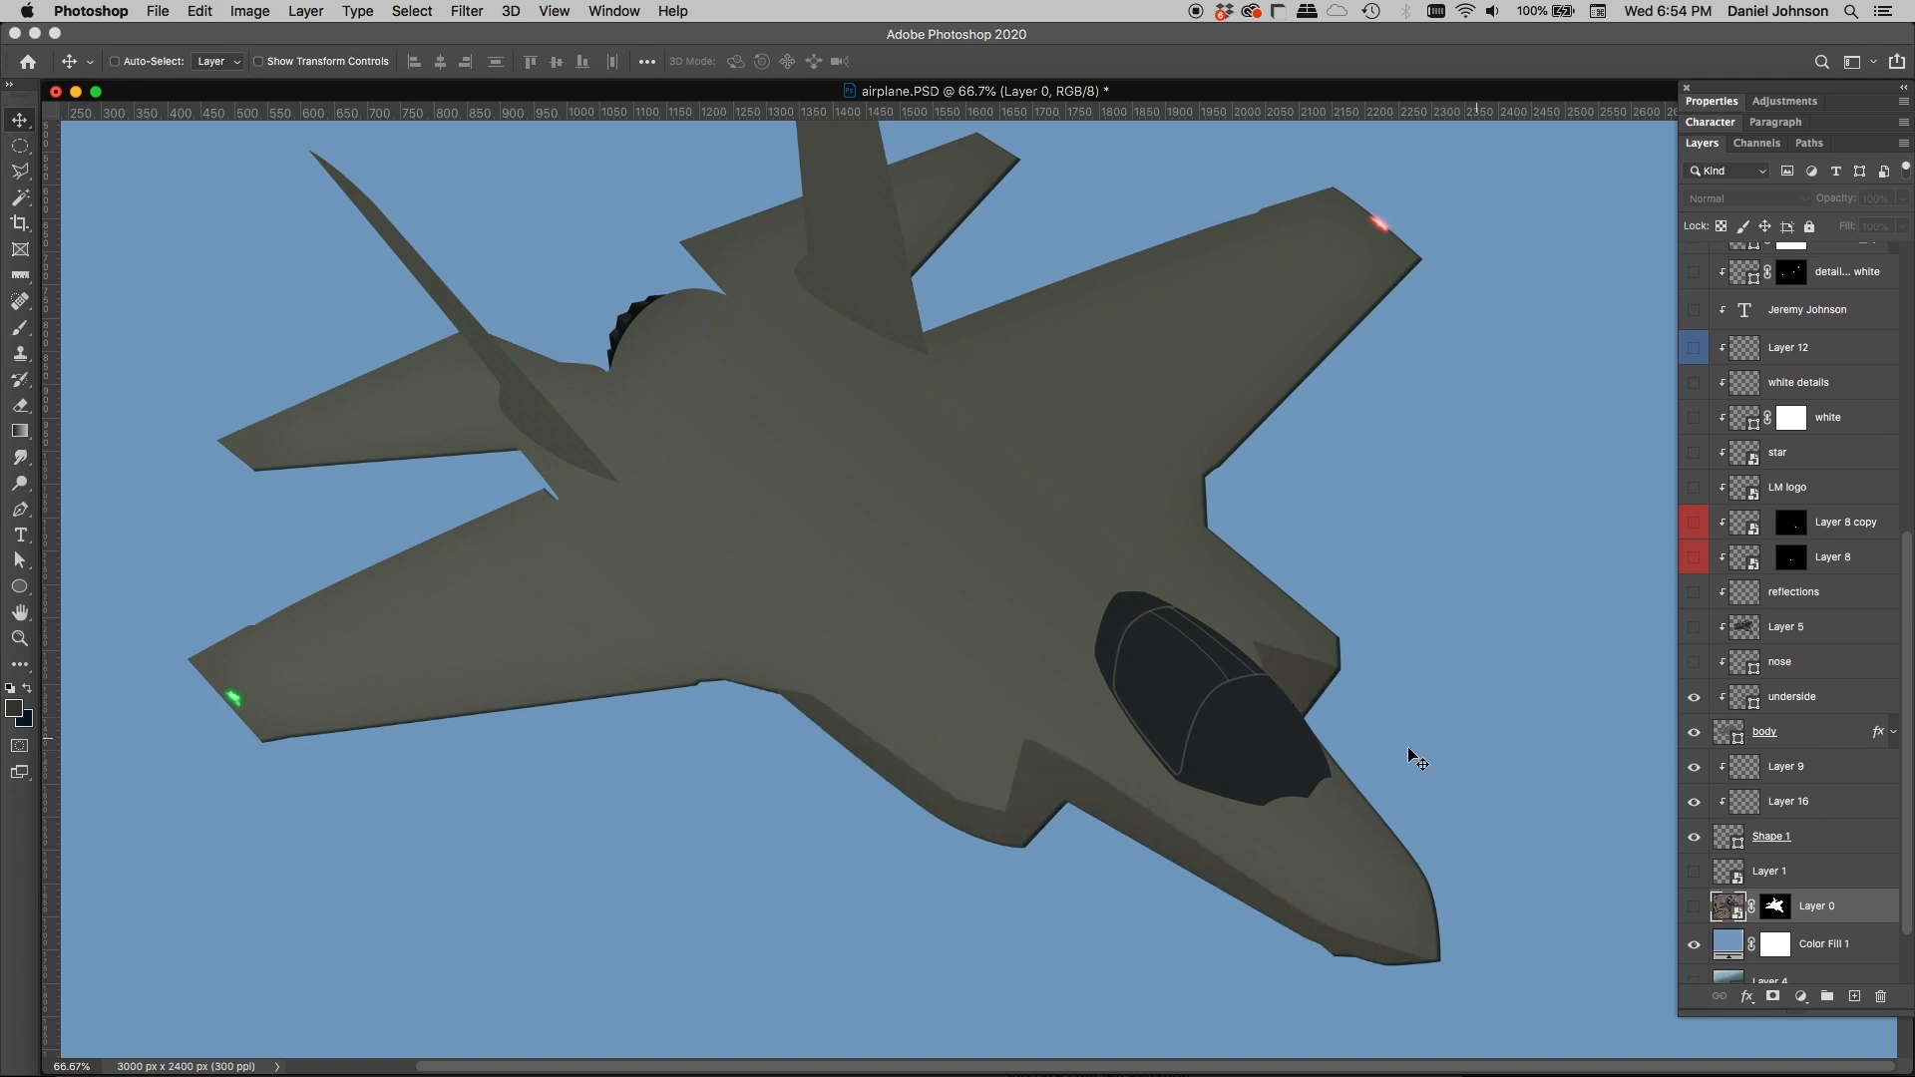
pyautogui.click(1733, 736)
pyautogui.press('a')
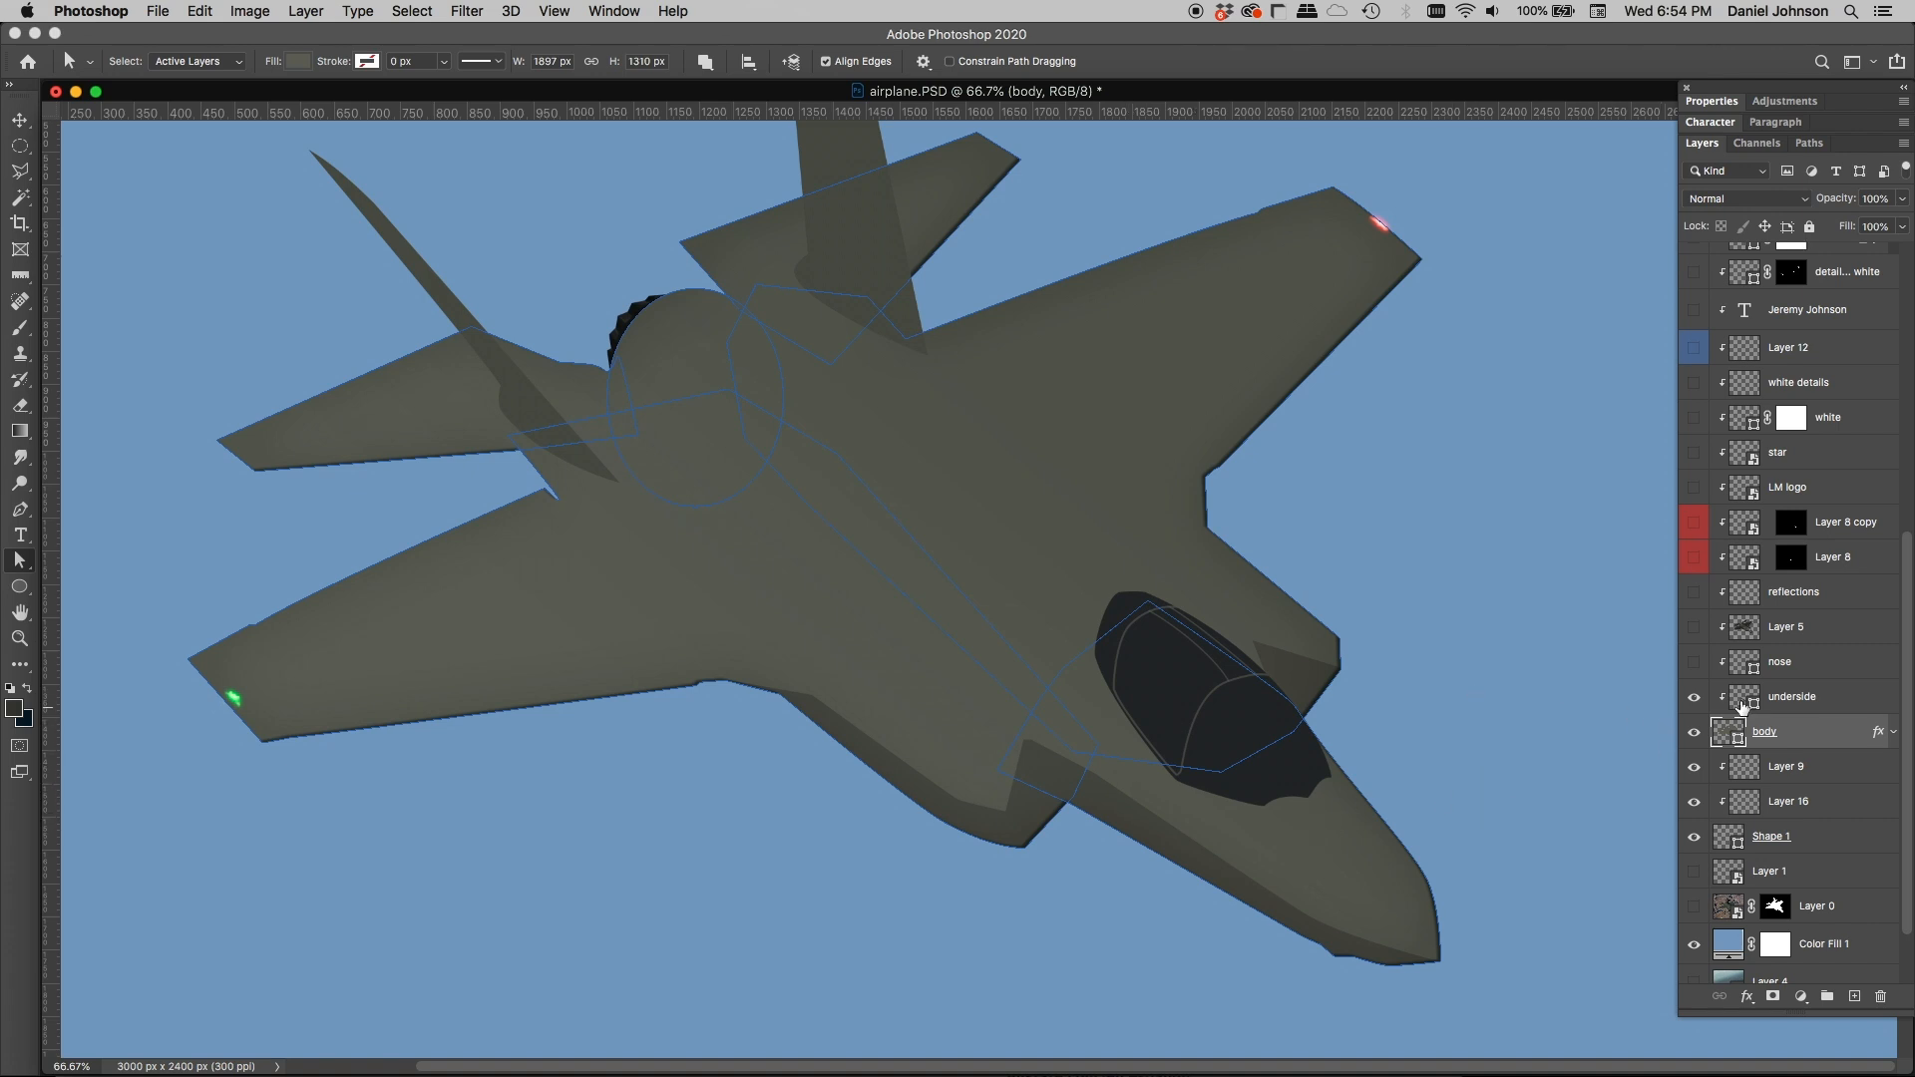
pyautogui.click(1741, 698)
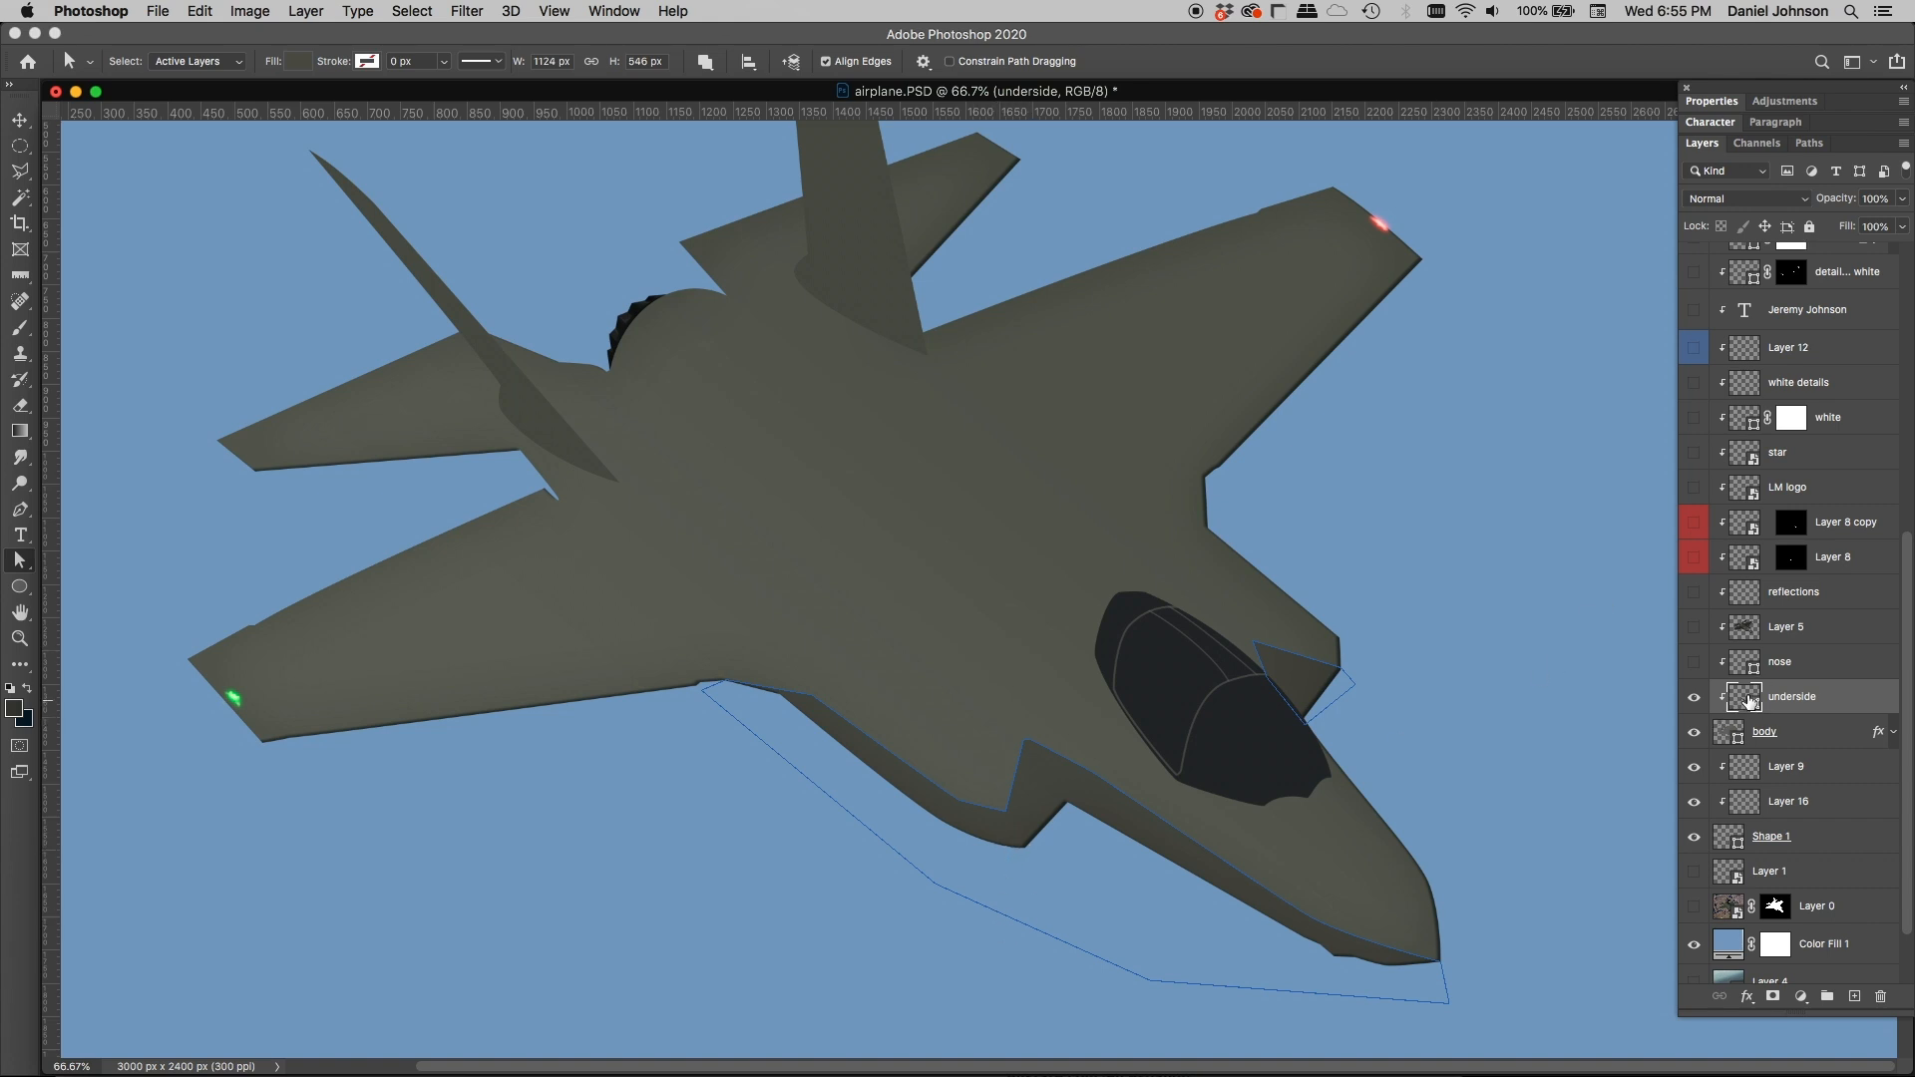
# Step: Show the nose shape and the painted Layer 5, selecting each layer in turn
pyautogui.click(1693, 661)
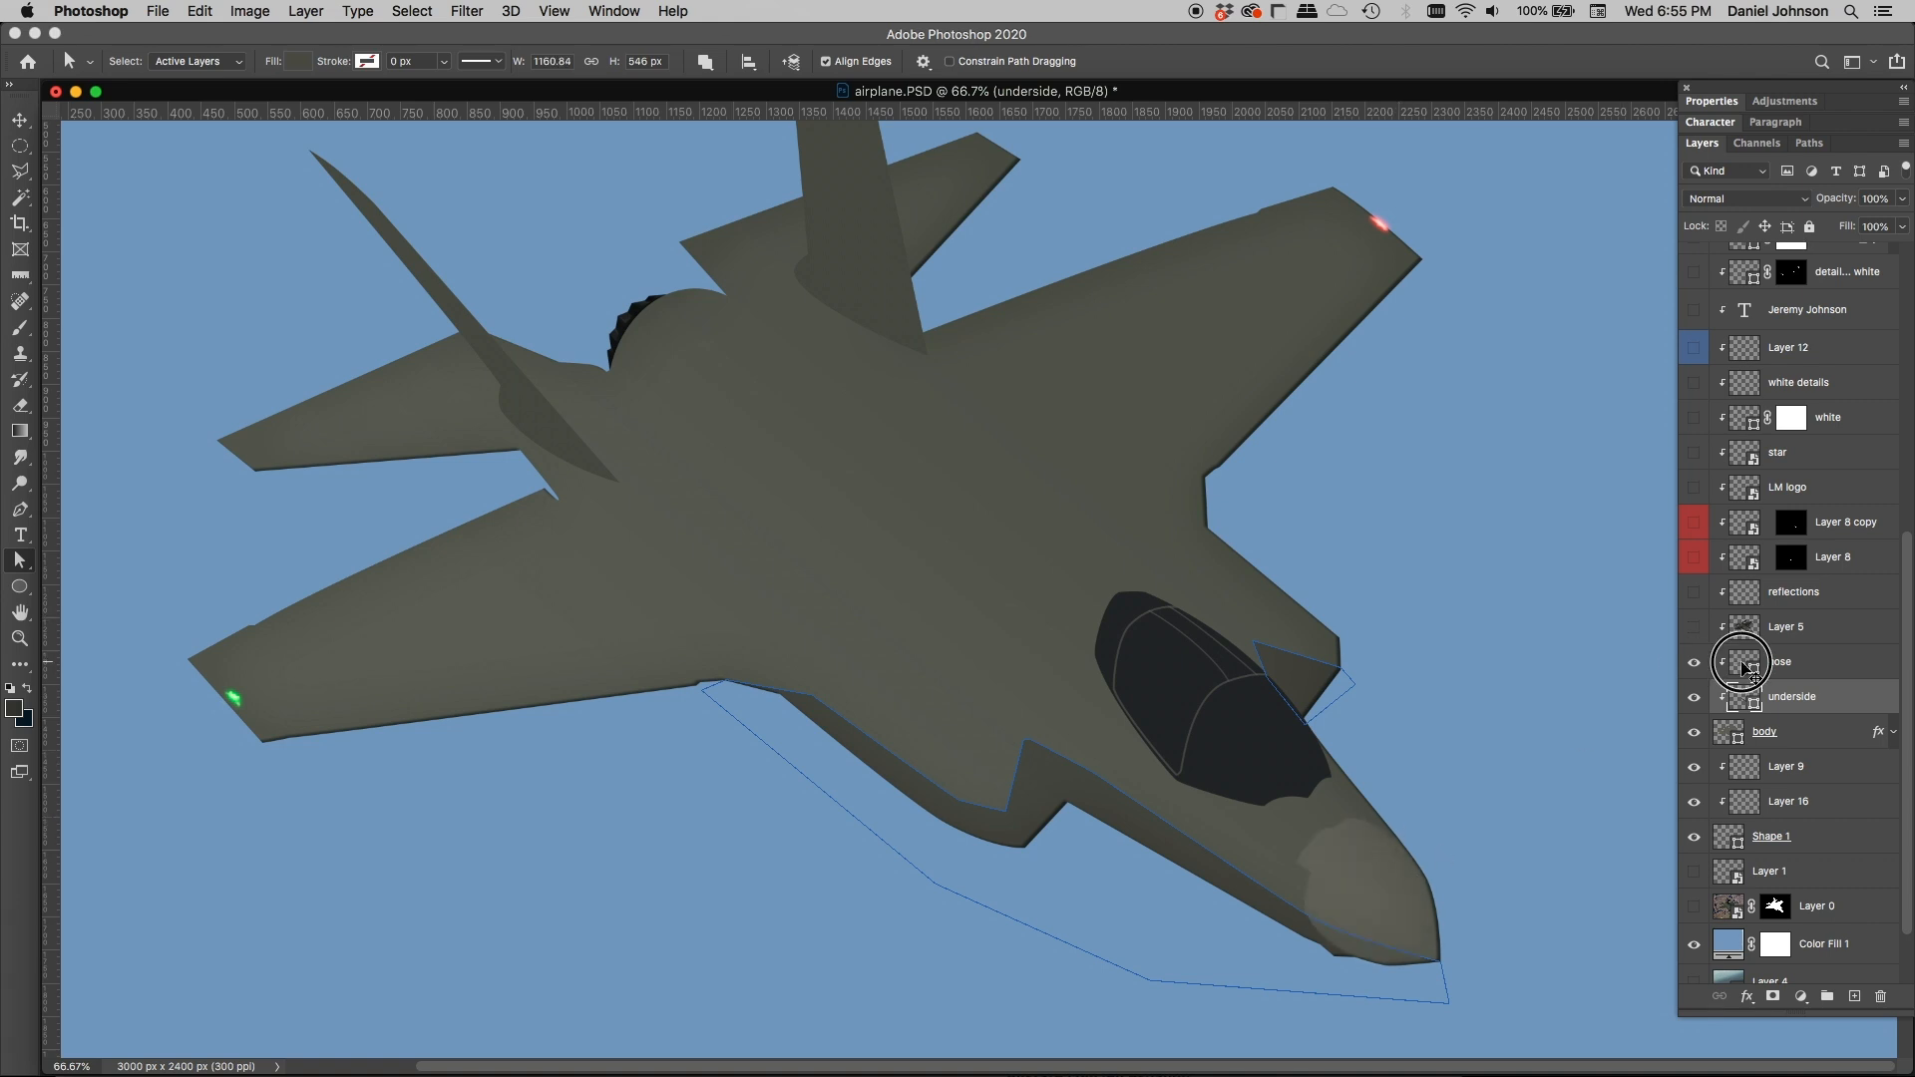
pyautogui.click(1746, 667)
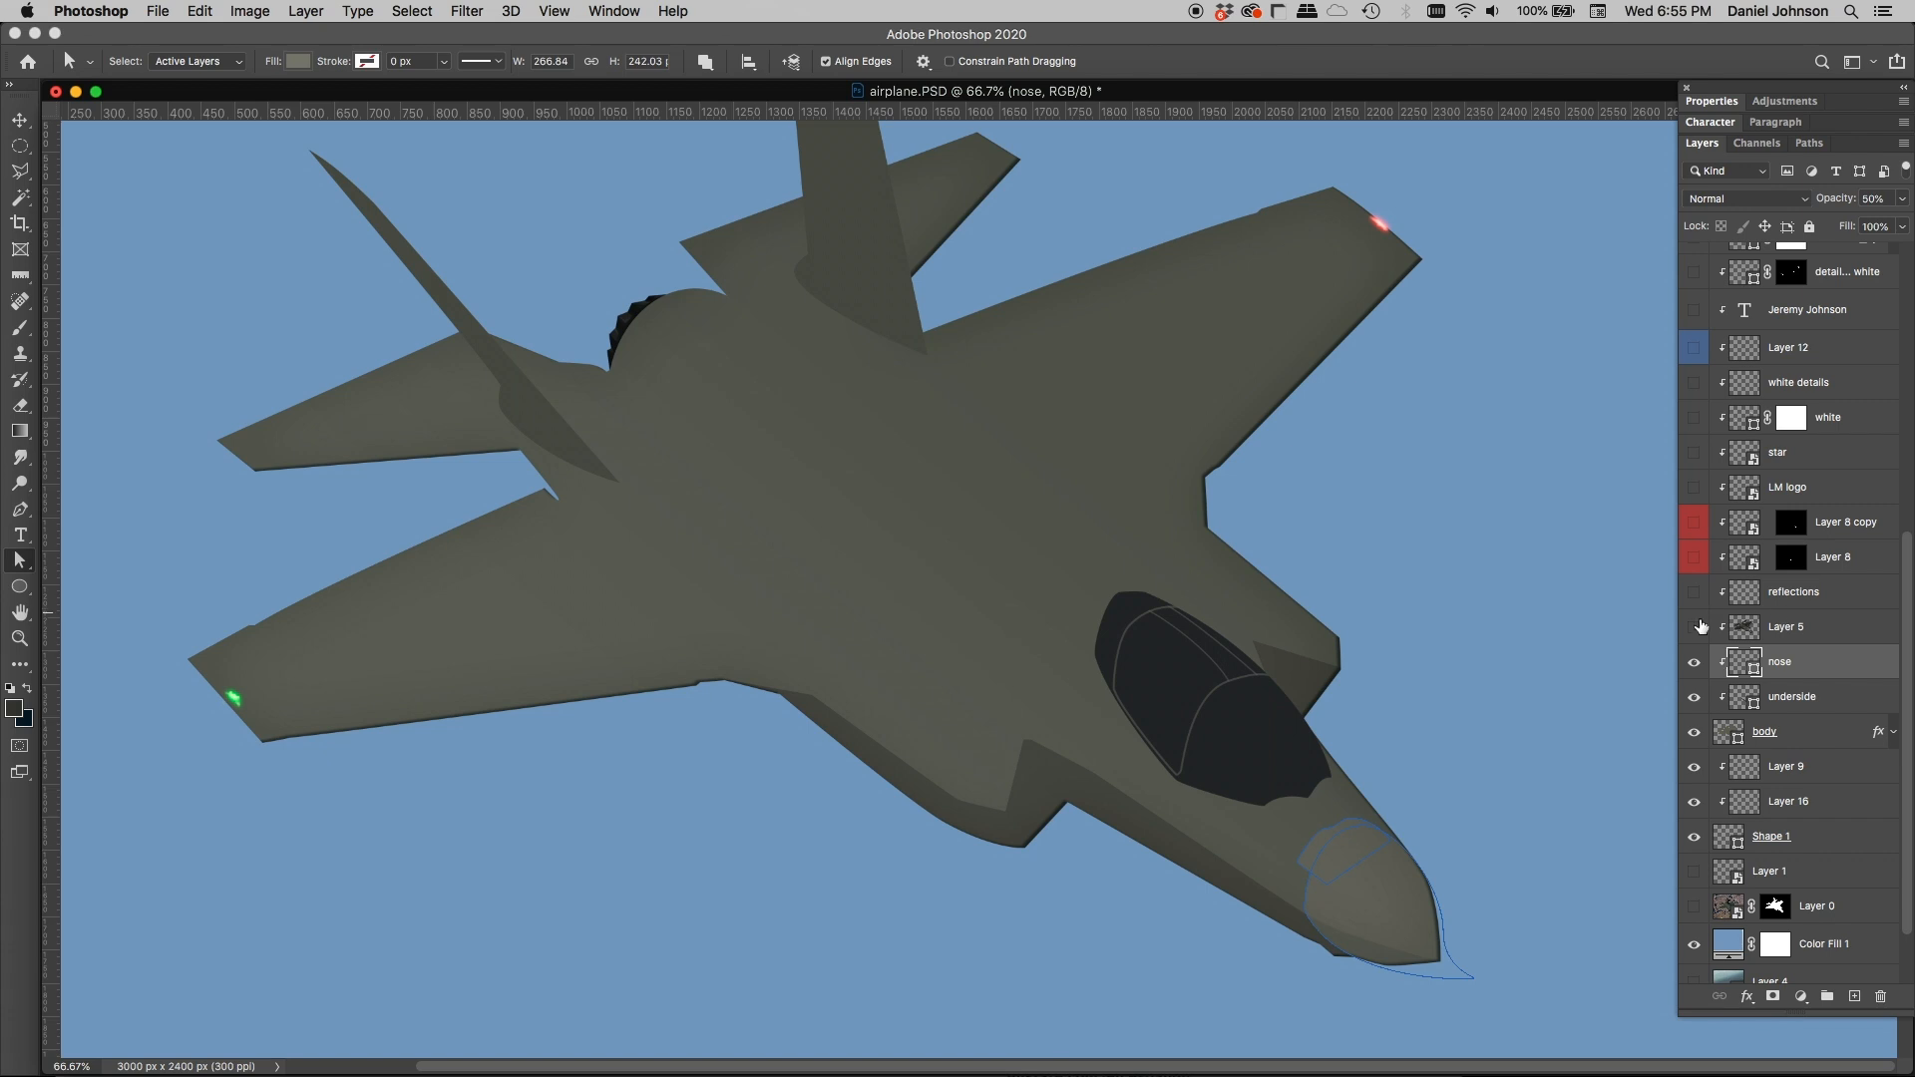
pyautogui.click(1693, 626)
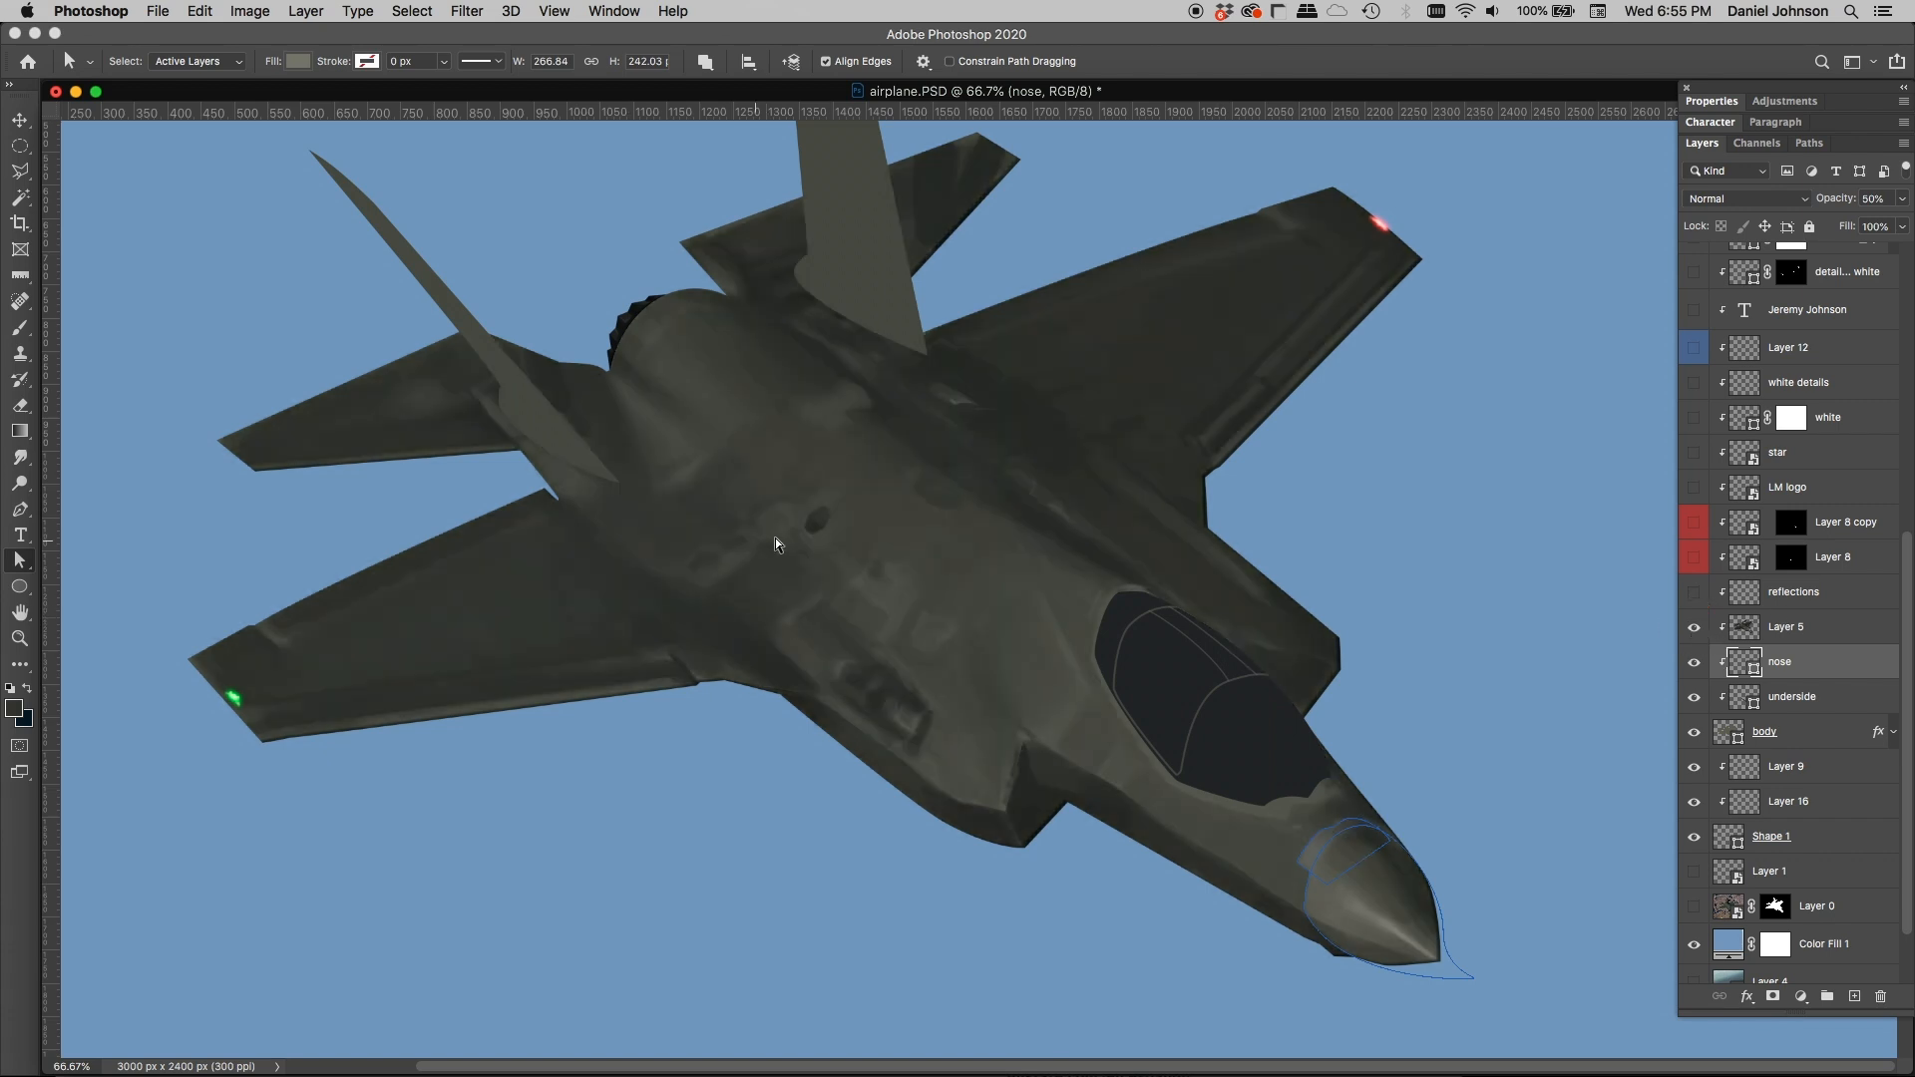
pyautogui.click(1736, 630)
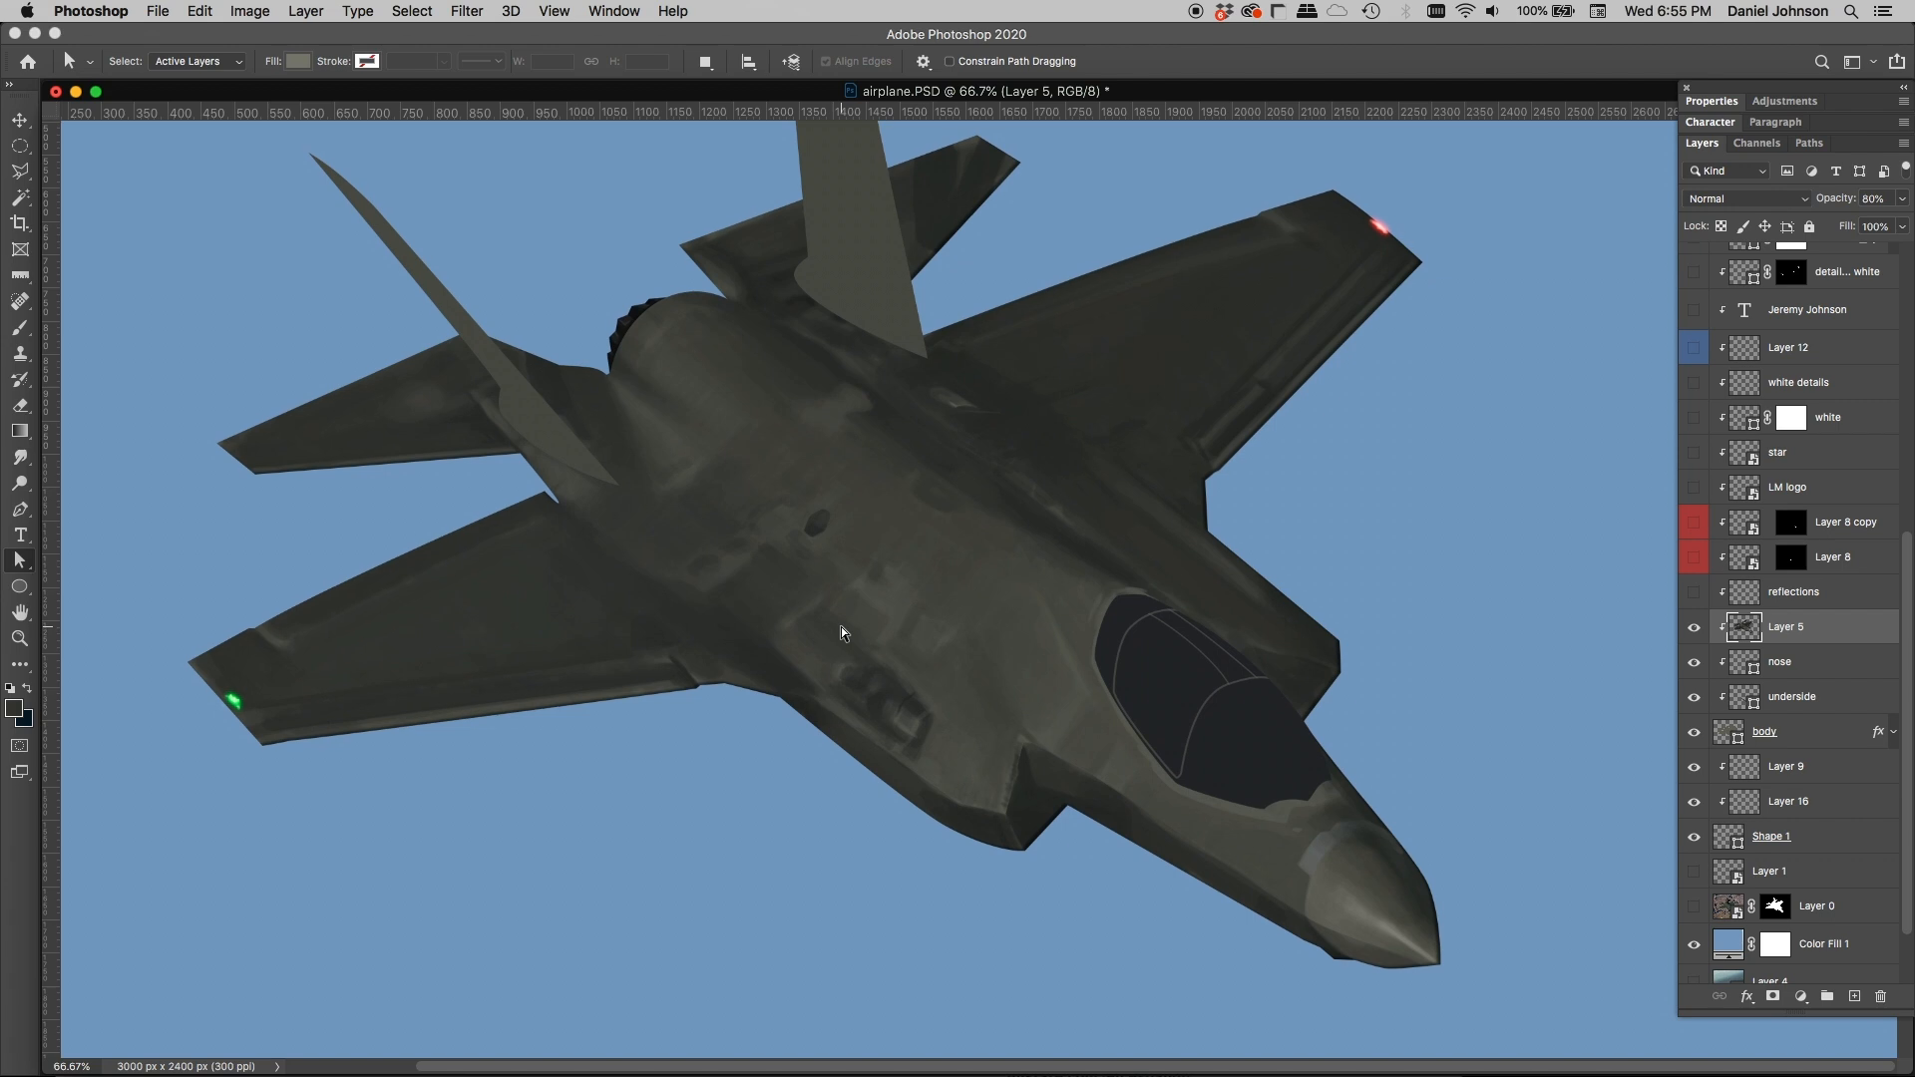
# Step: Examine the painted shading of Layer 5 up close at 200% along the fuselage, tail and cockpit areas
pyautogui.scroll(2, 841, 633)
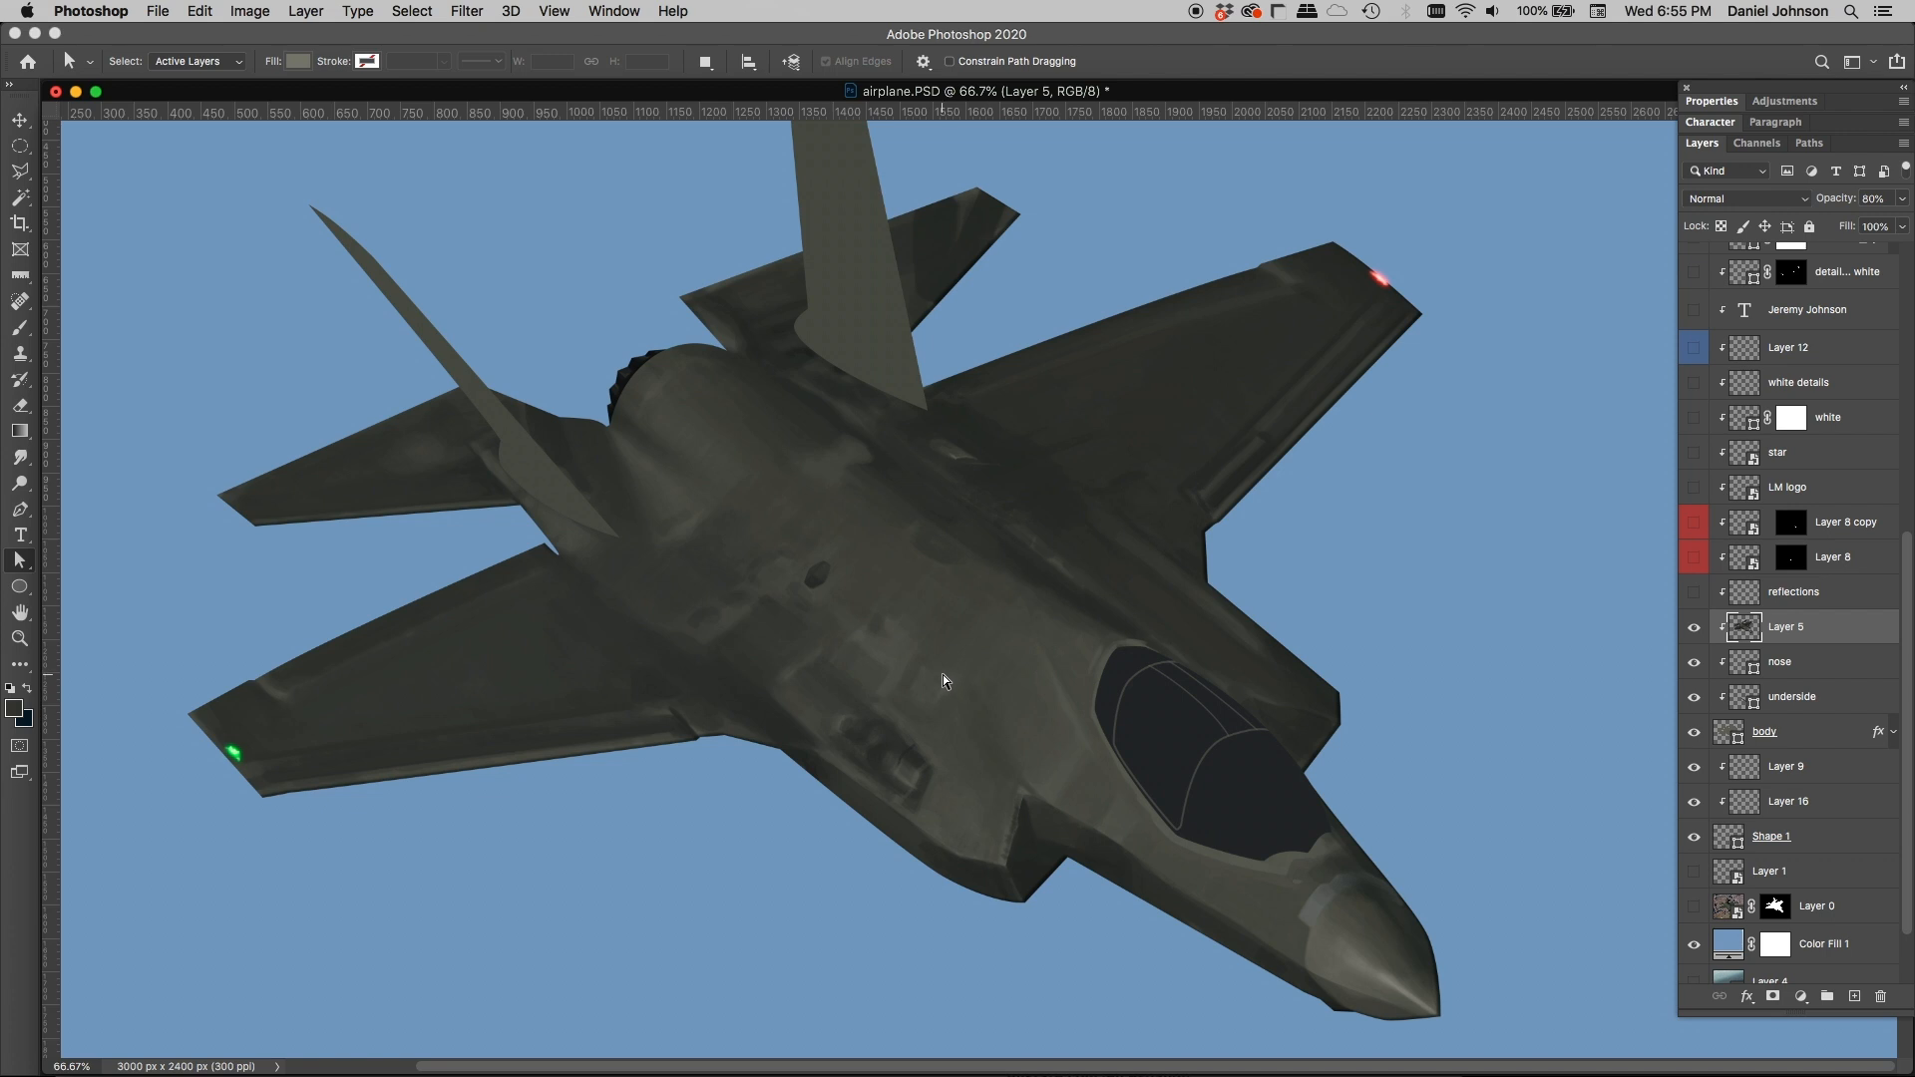
pyautogui.scroll(2, 941, 671)
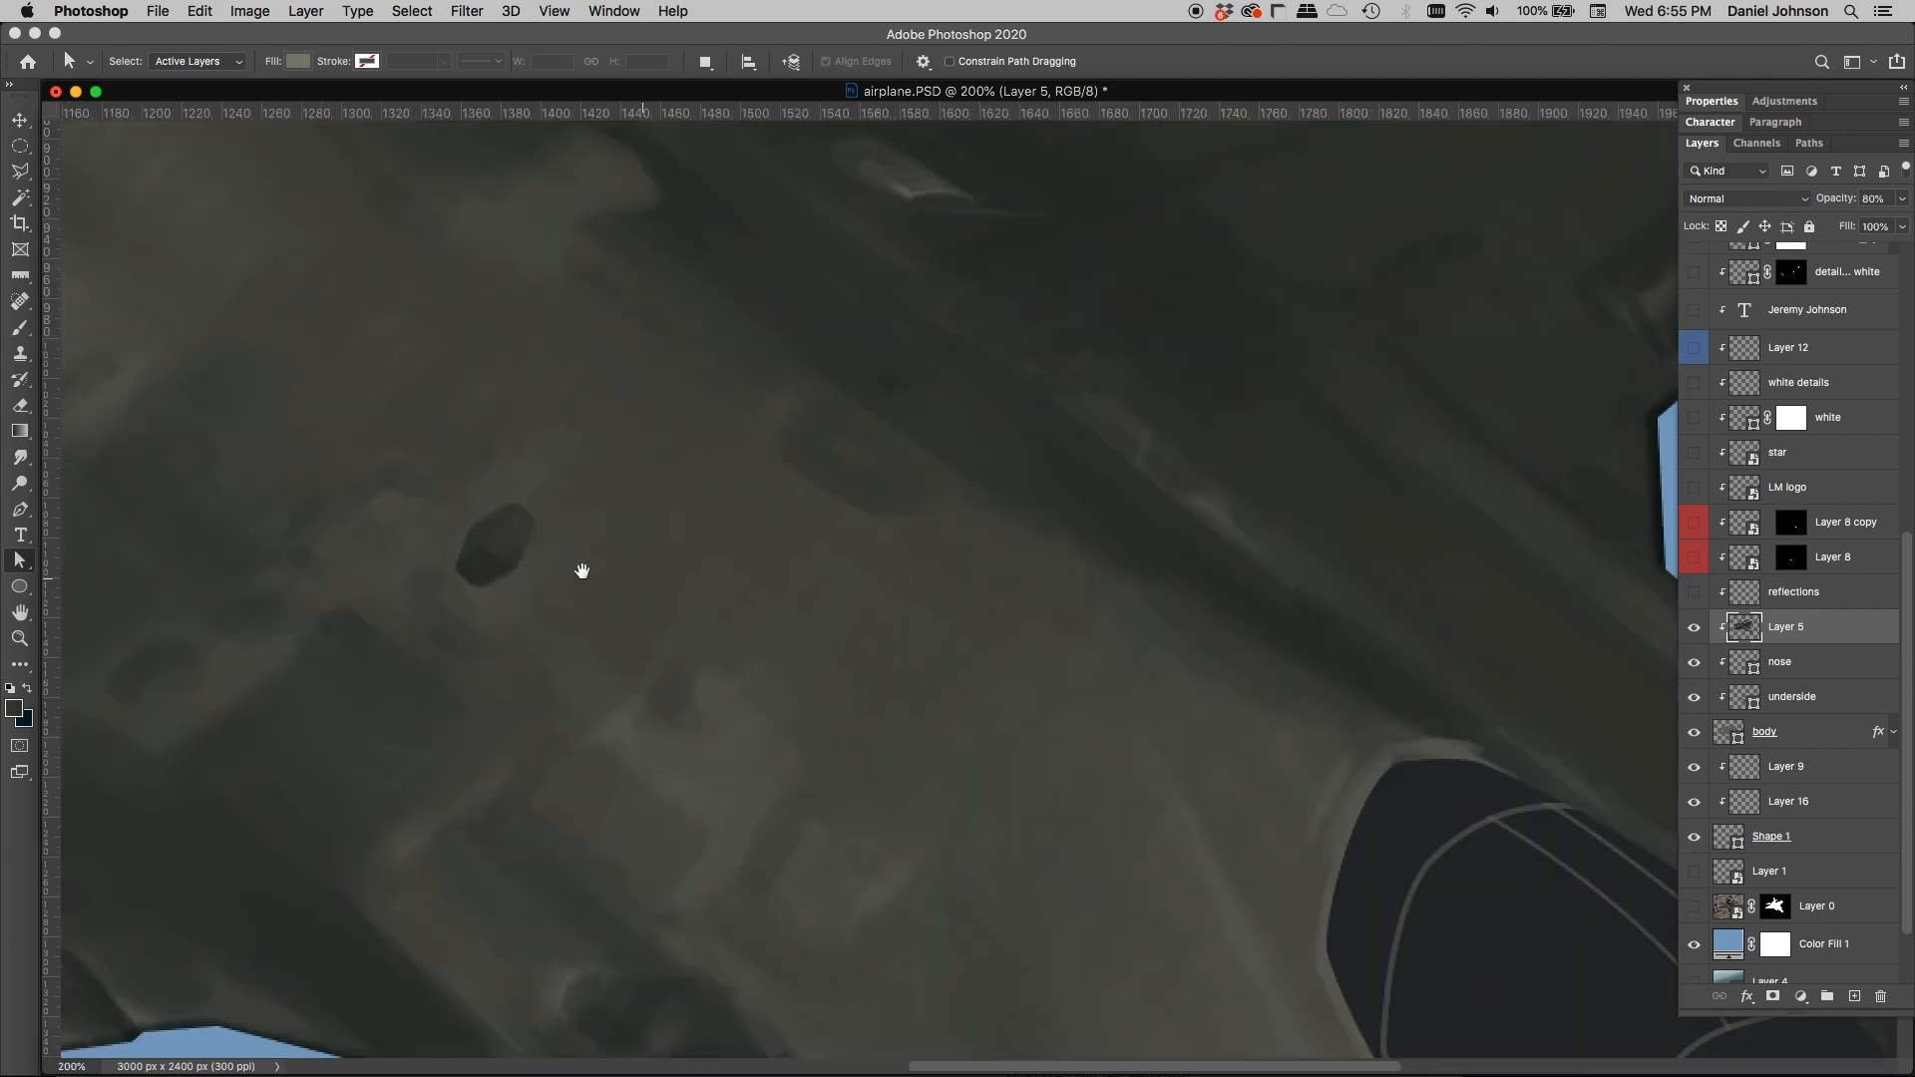
pyautogui.moveTo(582, 569); pyautogui.dragTo(1196, 762)
pyautogui.moveTo(693, 458); pyautogui.dragTo(701, 638)
pyautogui.moveTo(1000, 479); pyautogui.dragTo(558, 569)
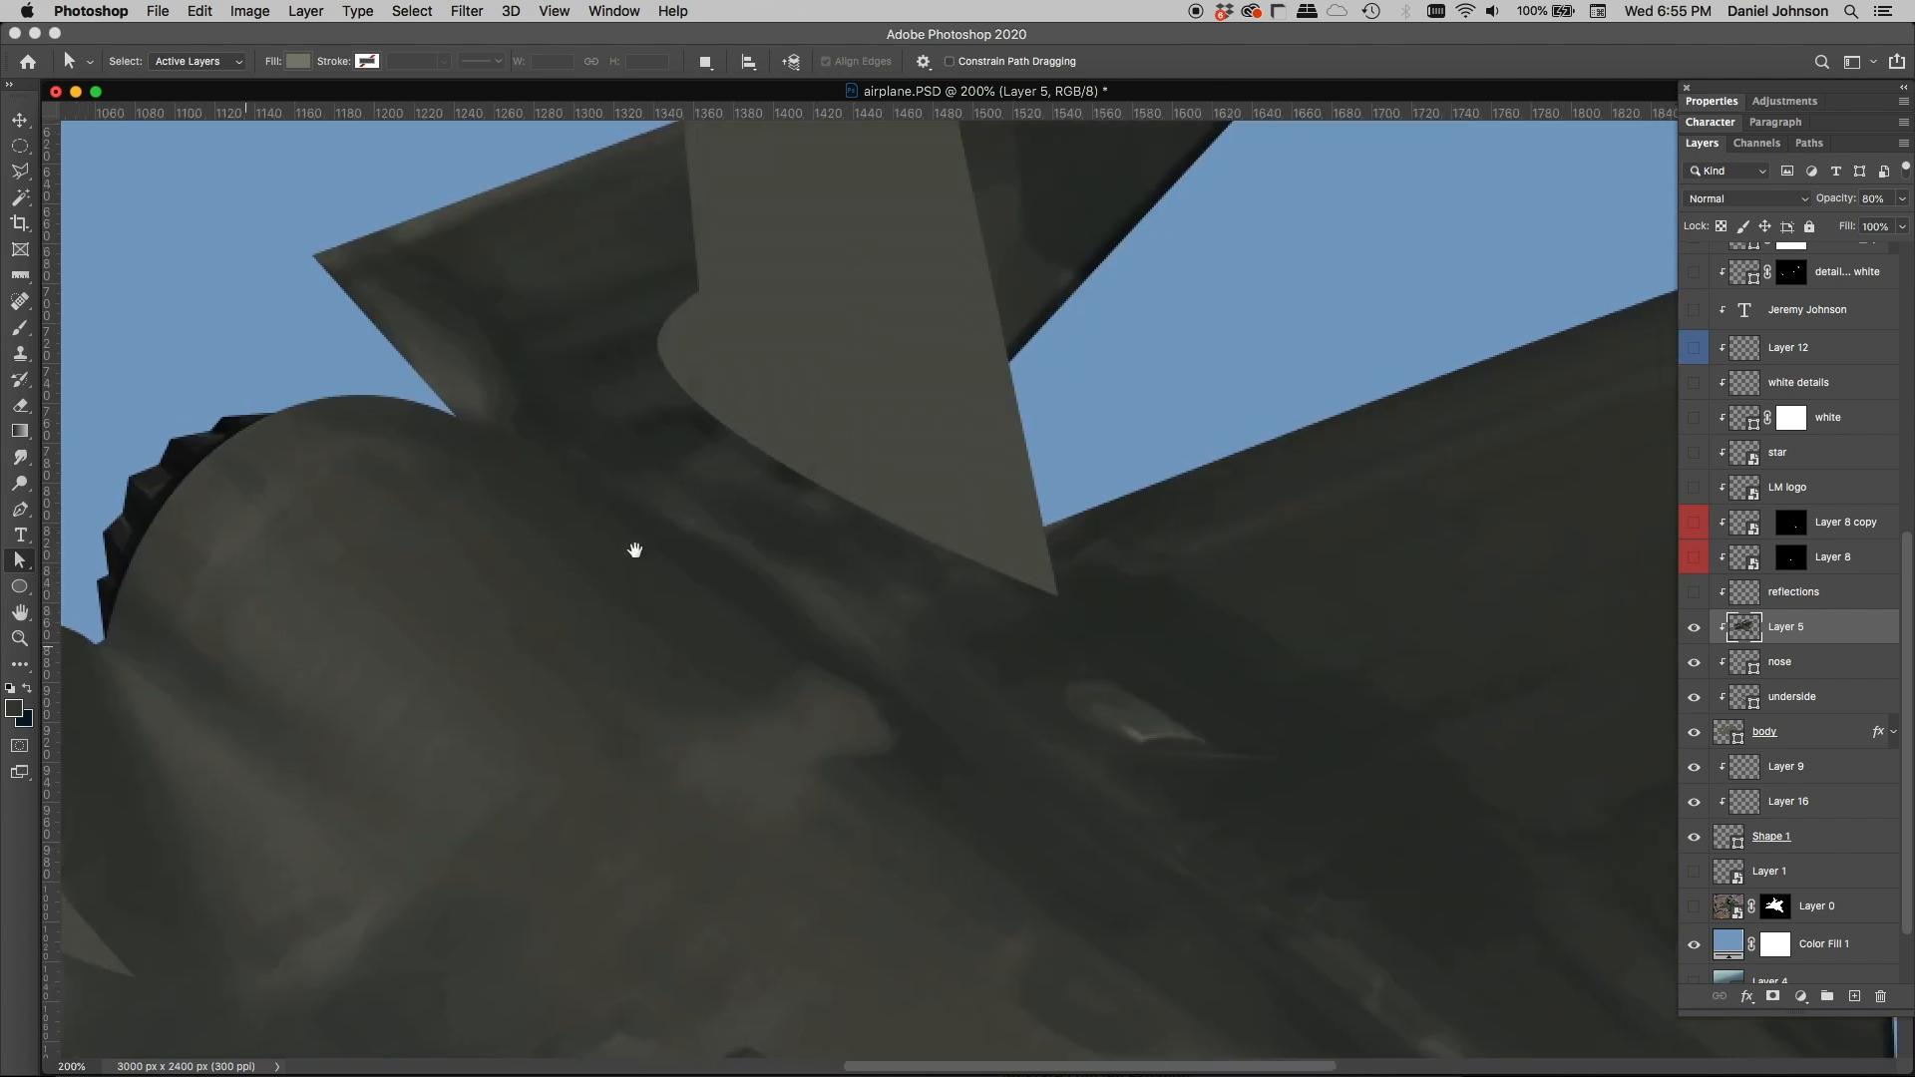
pyautogui.moveTo(865, 509); pyautogui.dragTo(423, 229)
pyautogui.moveTo(928, 579); pyautogui.dragTo(832, 375)
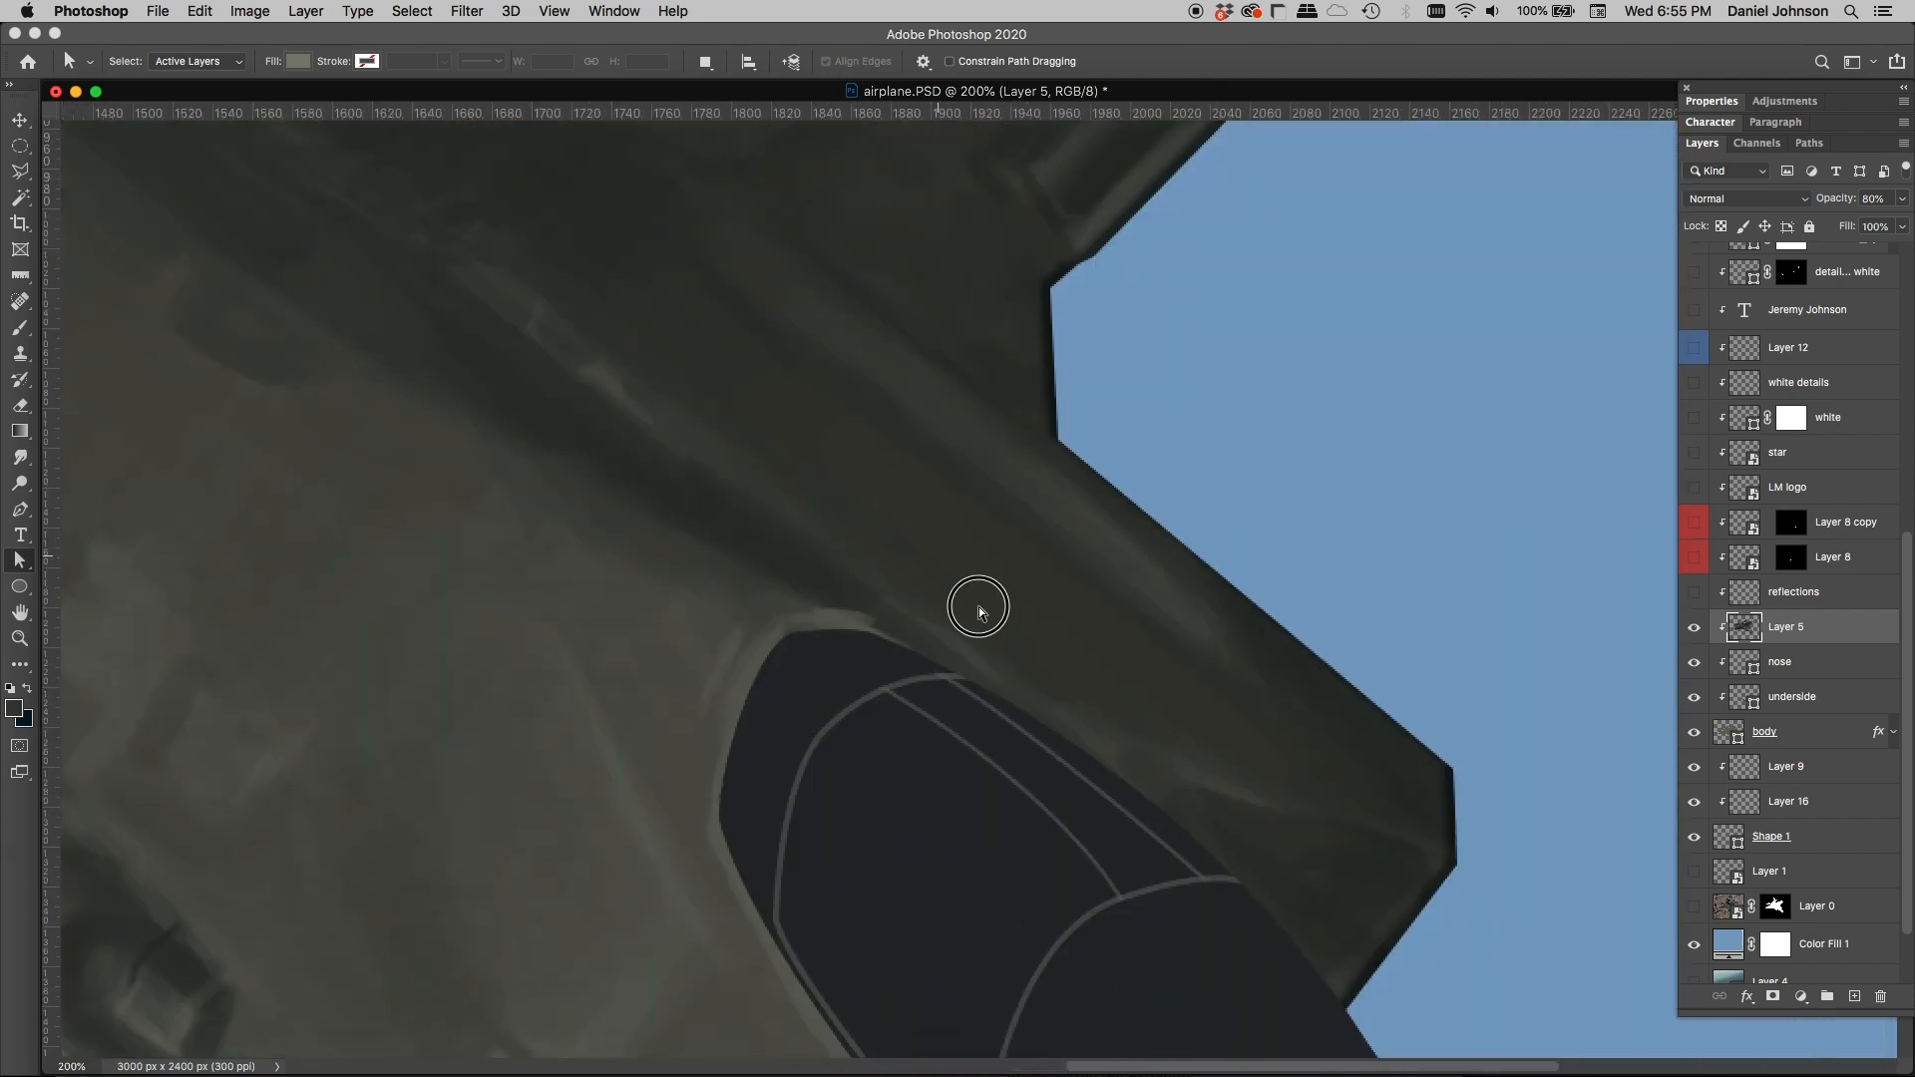
pyautogui.moveTo(988, 475); pyautogui.dragTo(1001, 329)
pyautogui.moveTo(928, 493); pyautogui.dragTo(1130, 328)
pyautogui.moveTo(704, 608); pyautogui.dragTo(1052, 547)
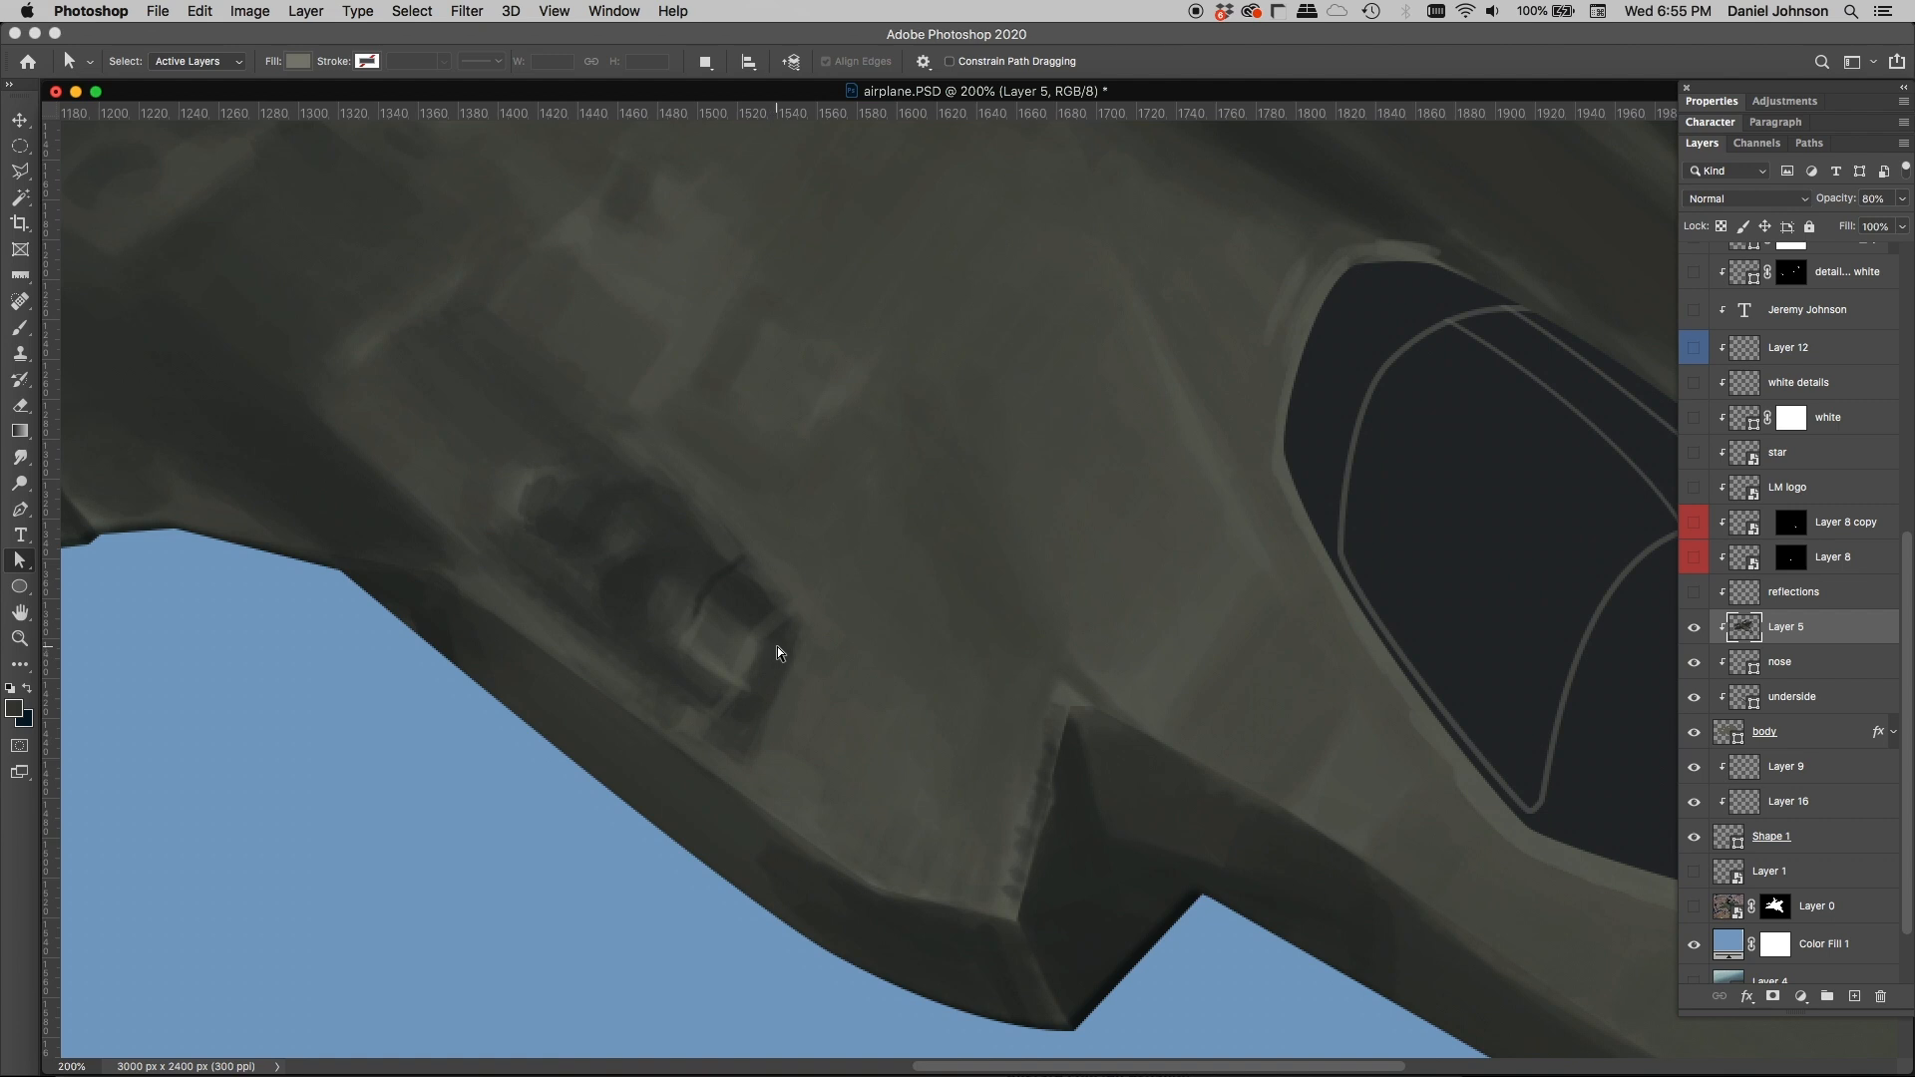
pyautogui.press('super+minus')
pyautogui.press('super+minus')
pyautogui.moveTo(870, 518); pyautogui.dragTo(750, 604)
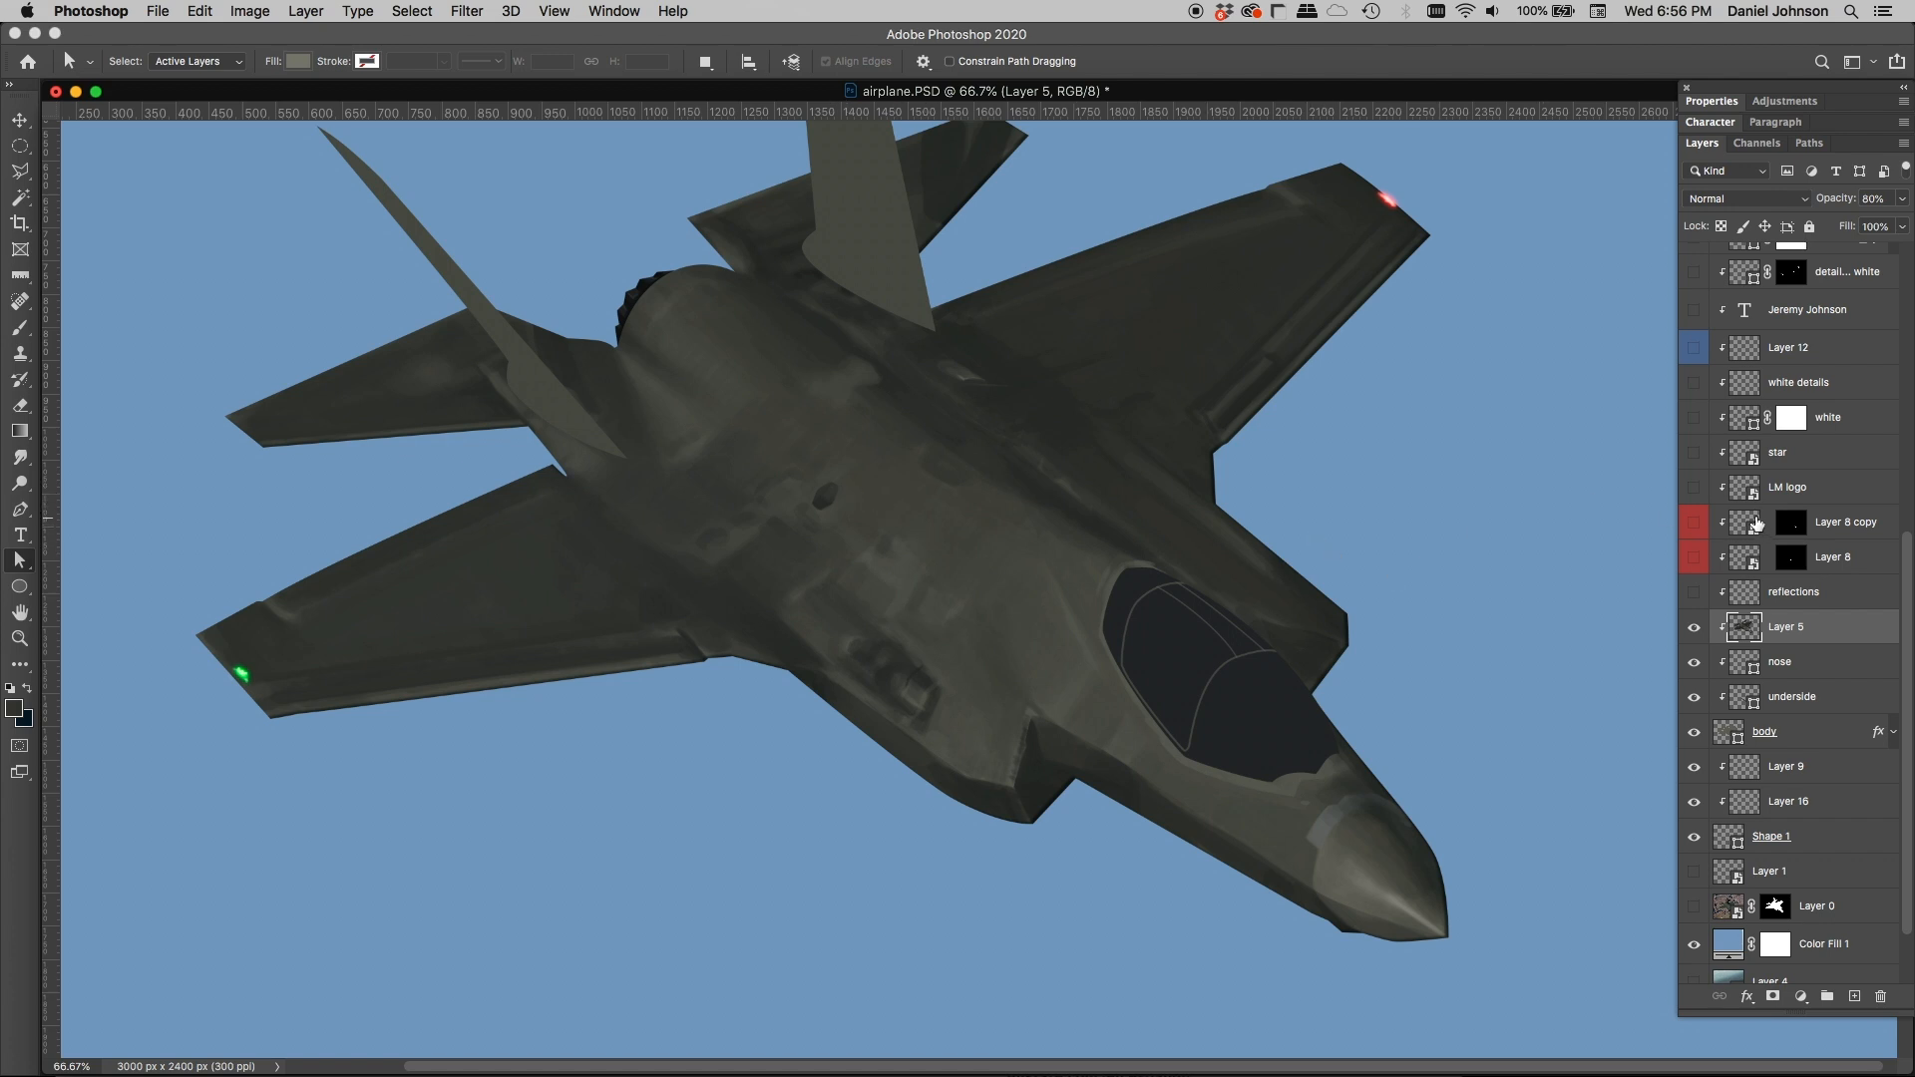
# Step: Show the shadow layer clipped to the aircraft body
pyautogui.scroll(10, 1754, 517)
pyautogui.scroll(2, 1753, 517)
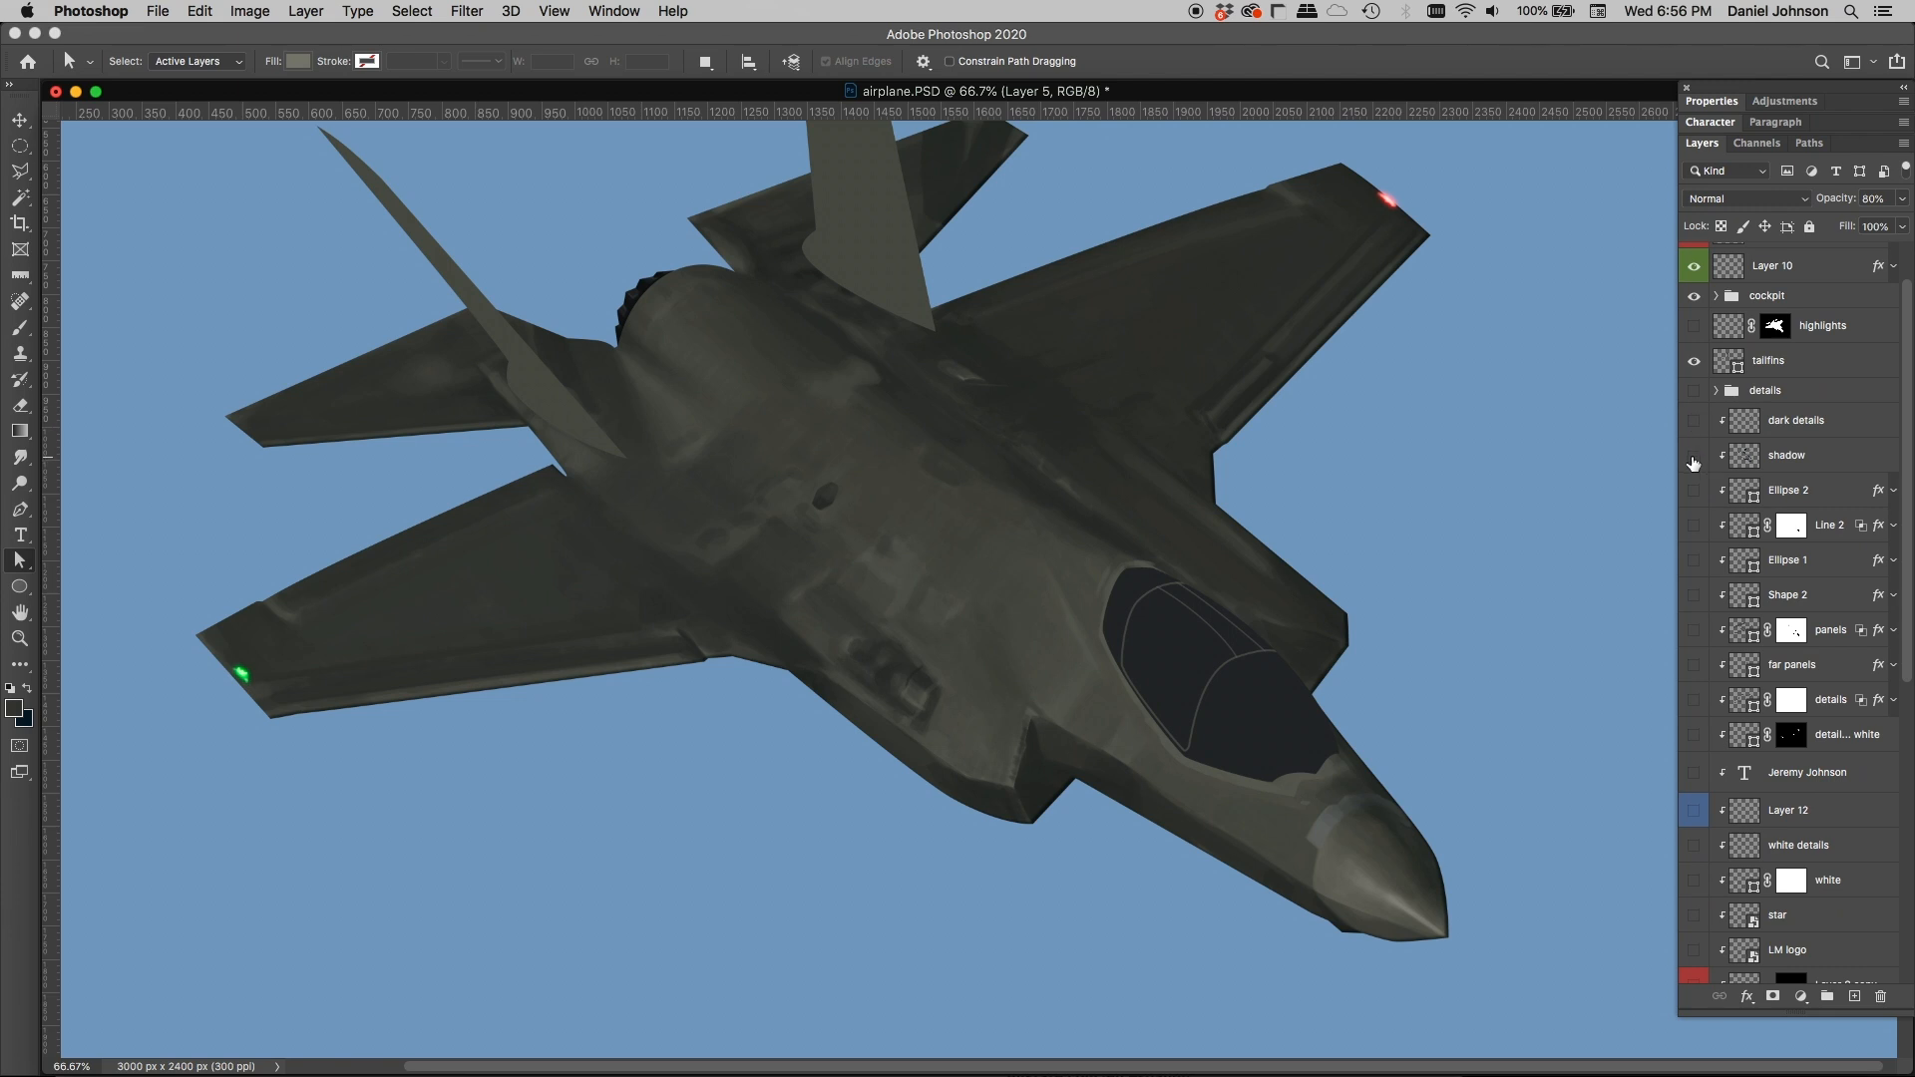
pyautogui.click(1693, 457)
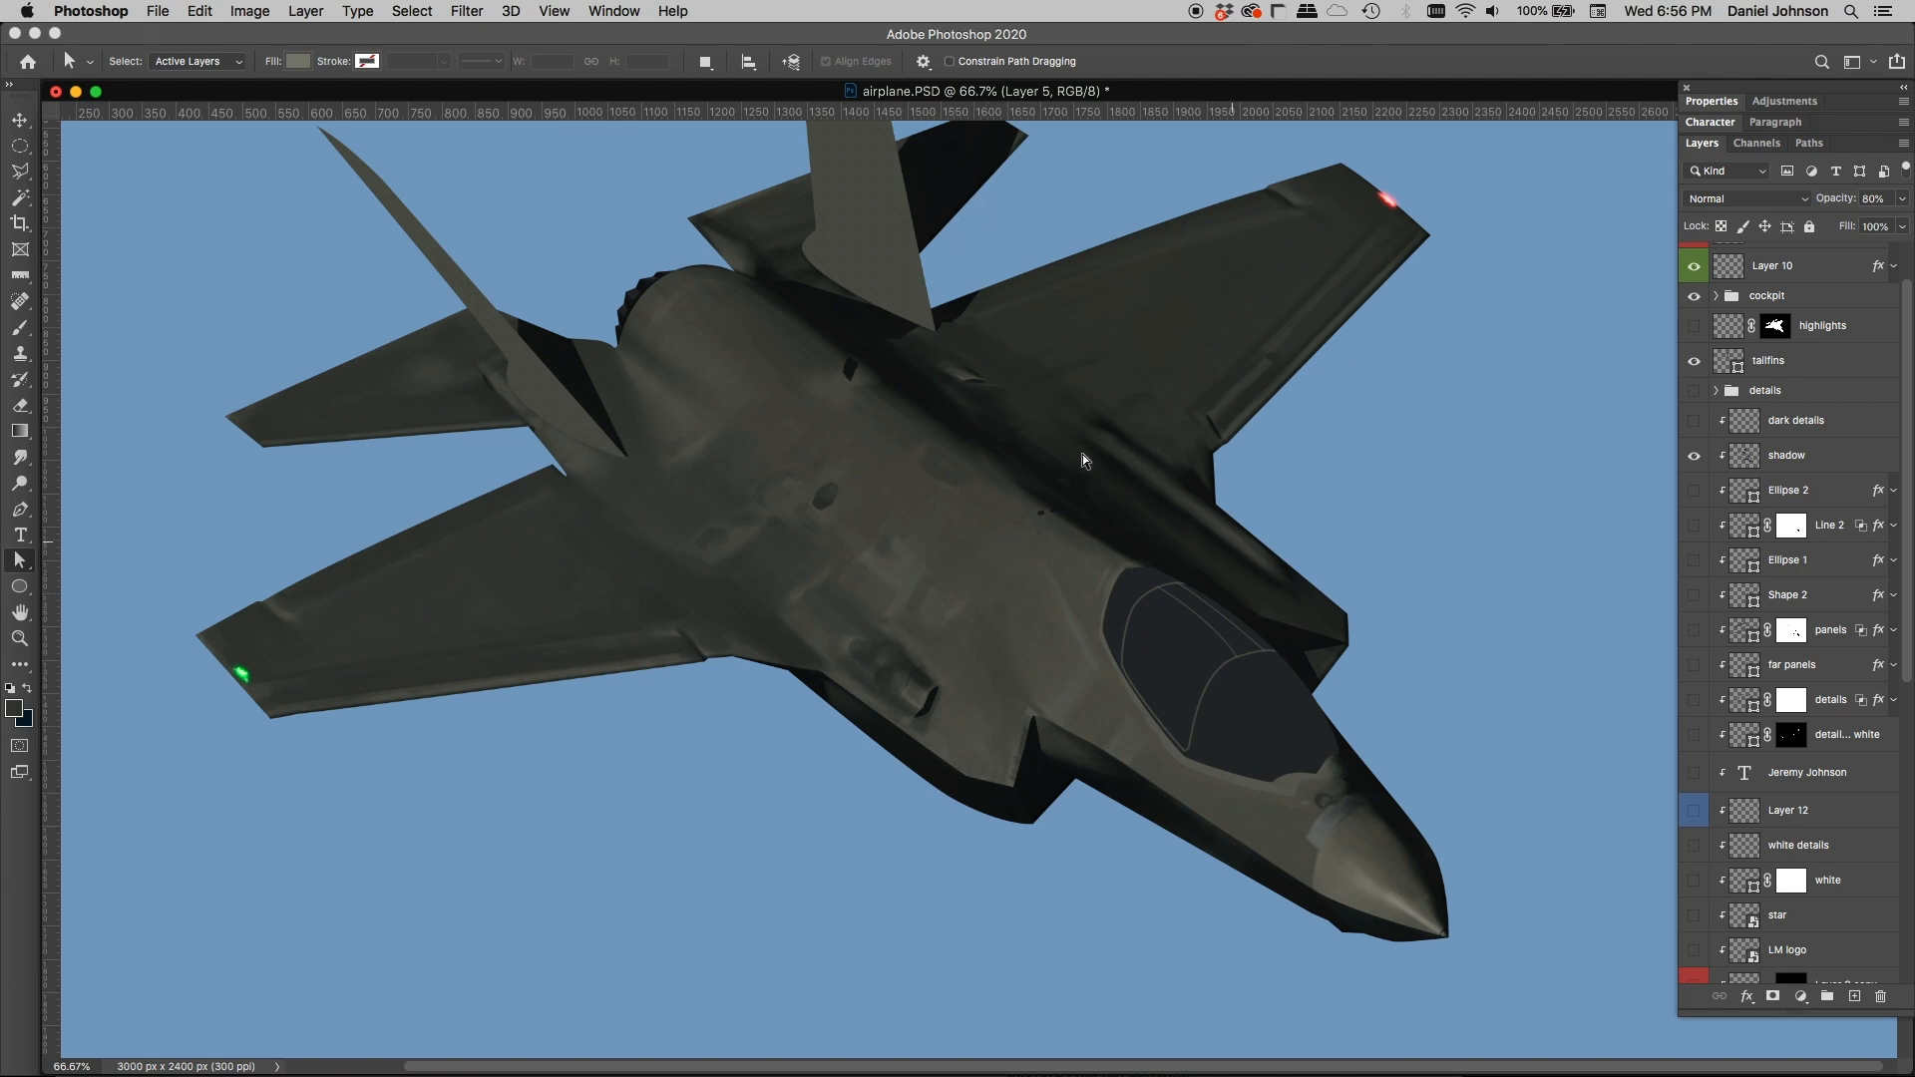
# Step: Show Layer 8, Layer 8 copy, LM logo, star and white, and select the white shape layer to display its outlines
pyautogui.scroll(-8, 1799, 590)
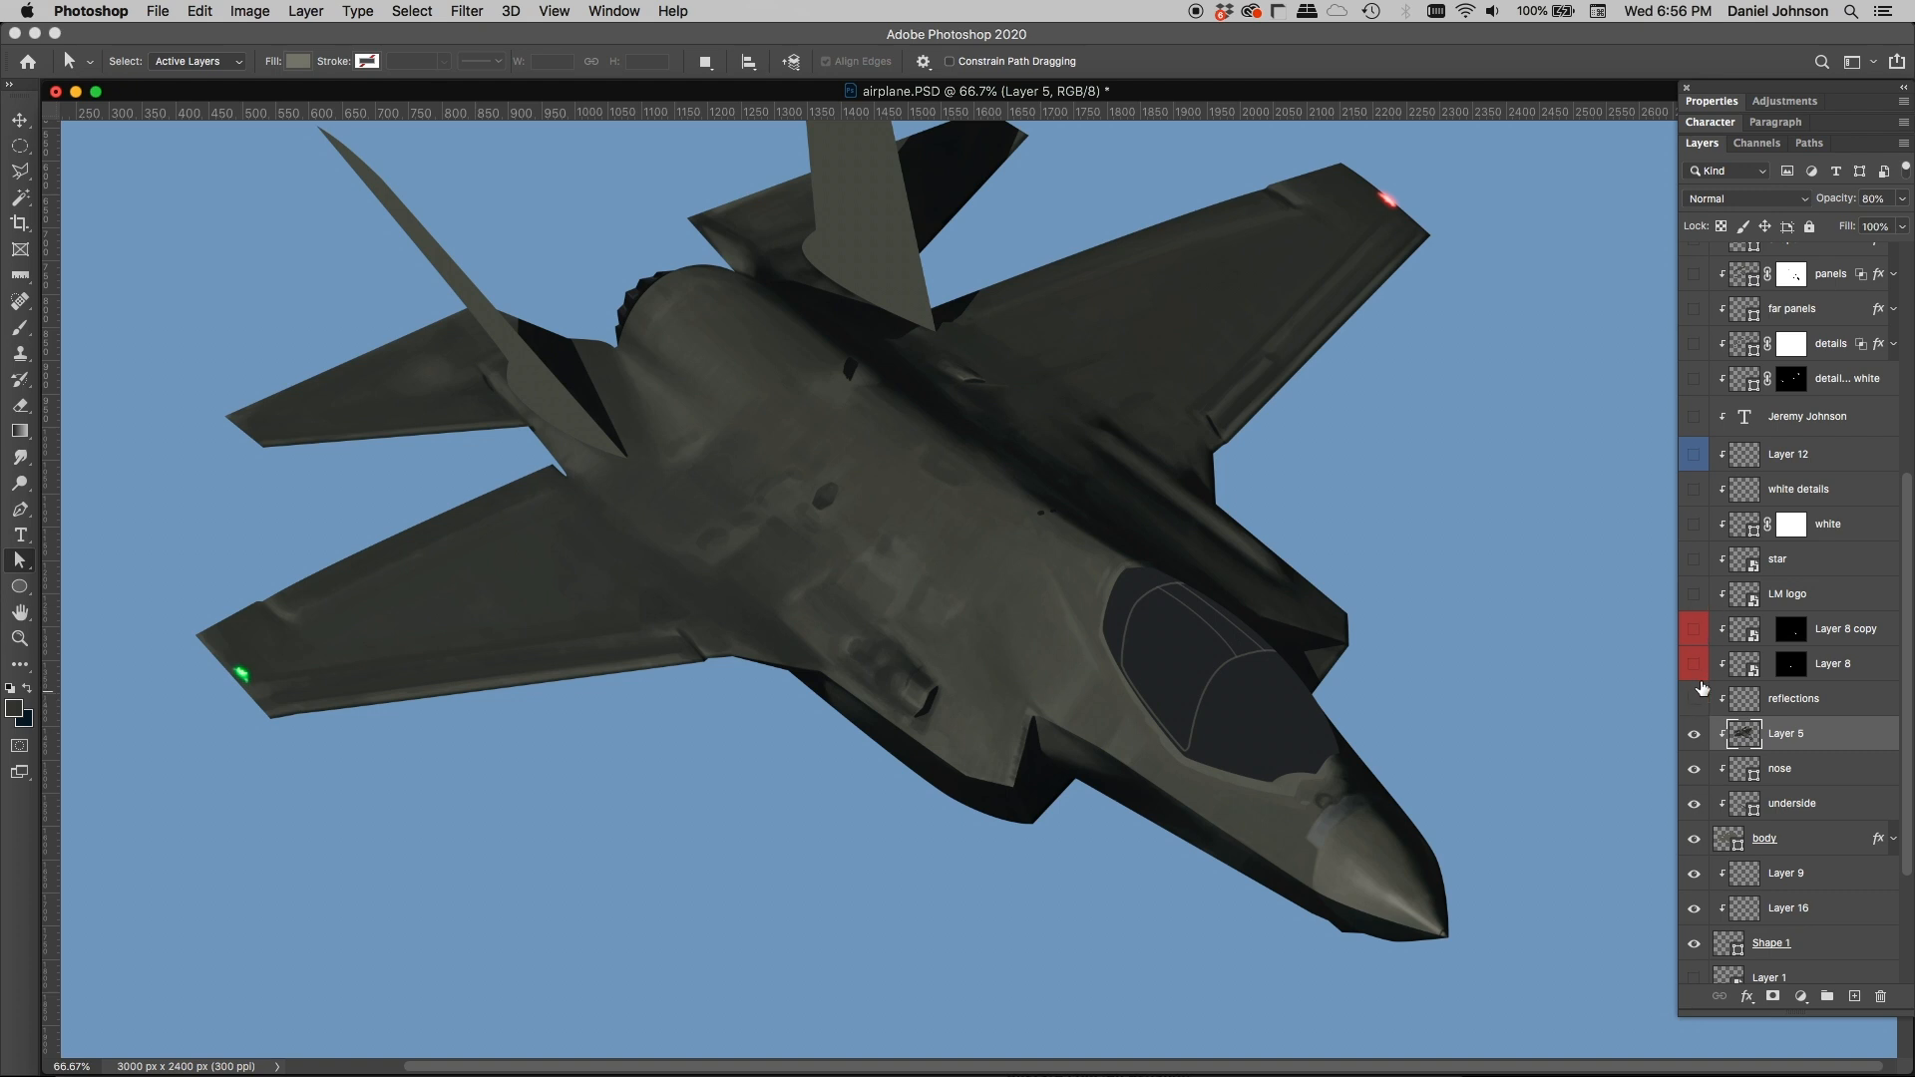
pyautogui.click(1696, 665)
pyautogui.click(1694, 631)
pyautogui.click(1693, 595)
pyautogui.click(1693, 560)
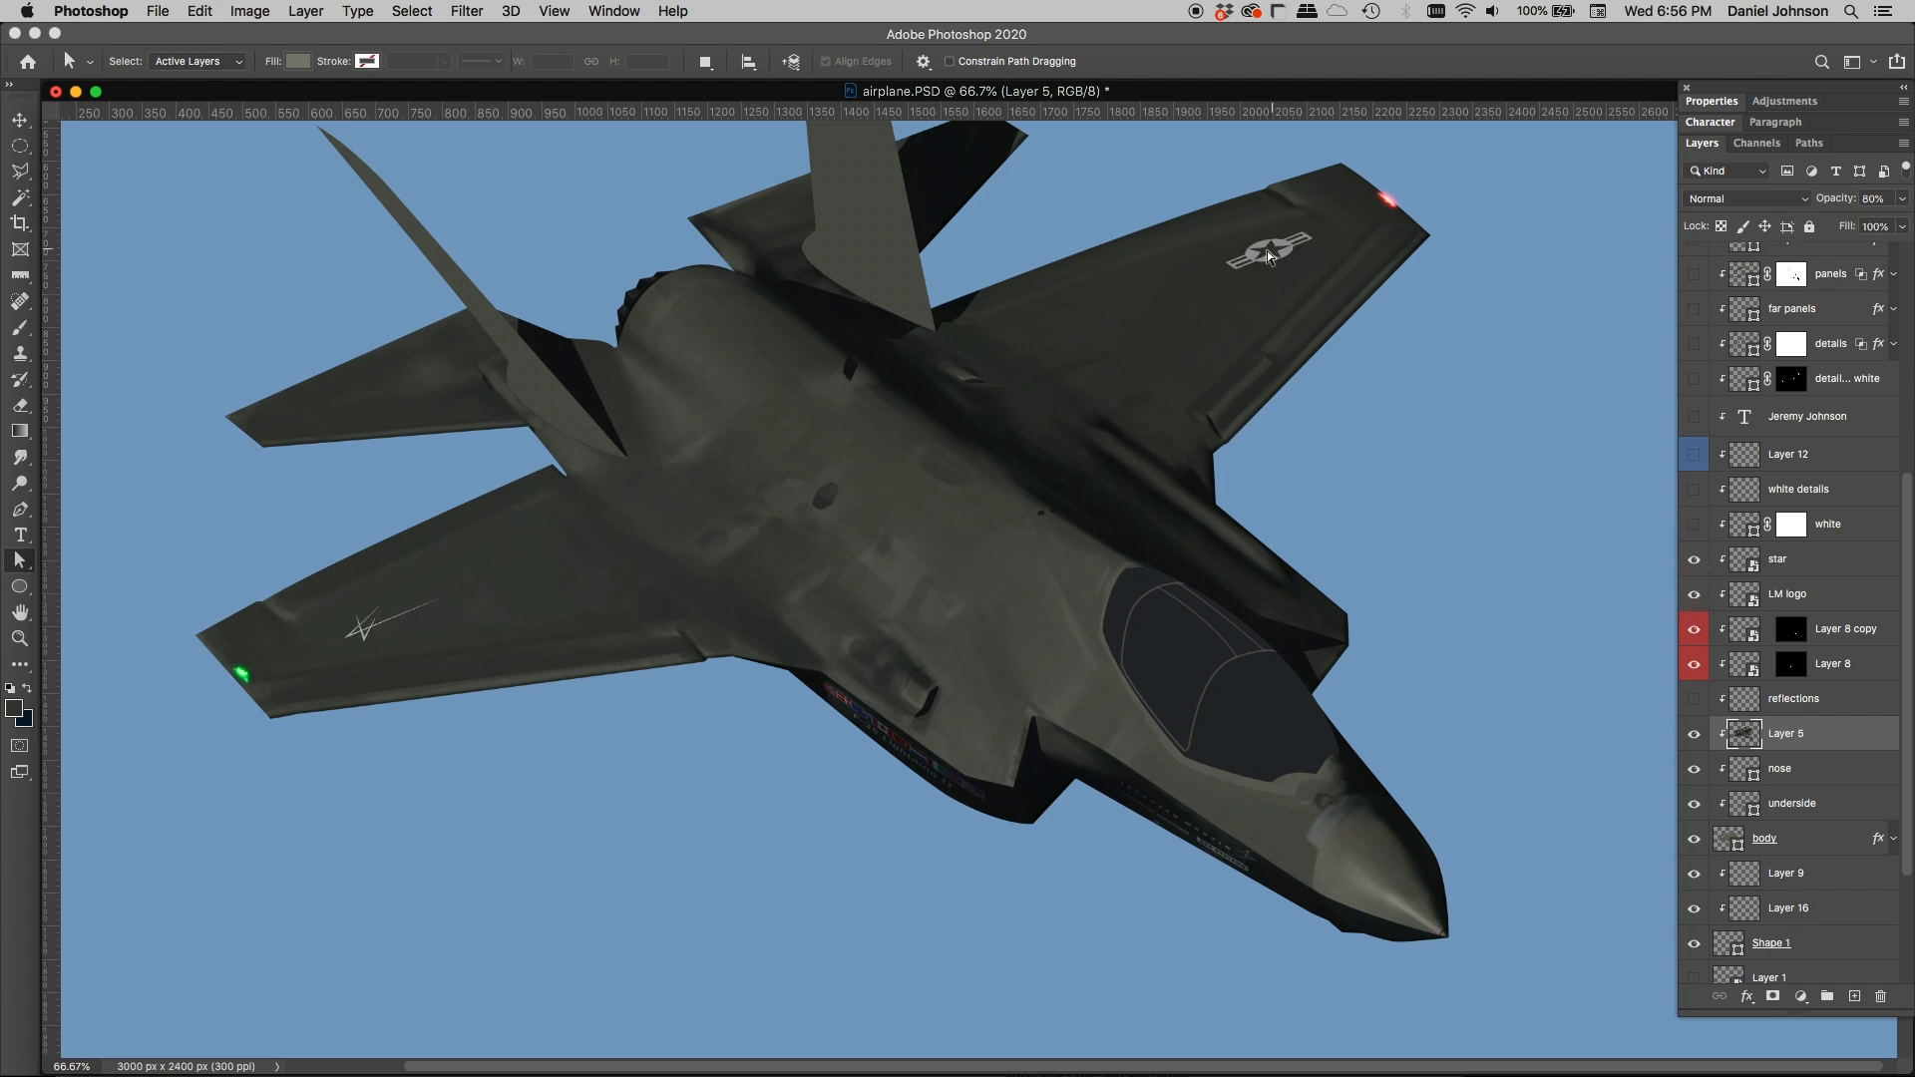
pyautogui.click(1693, 525)
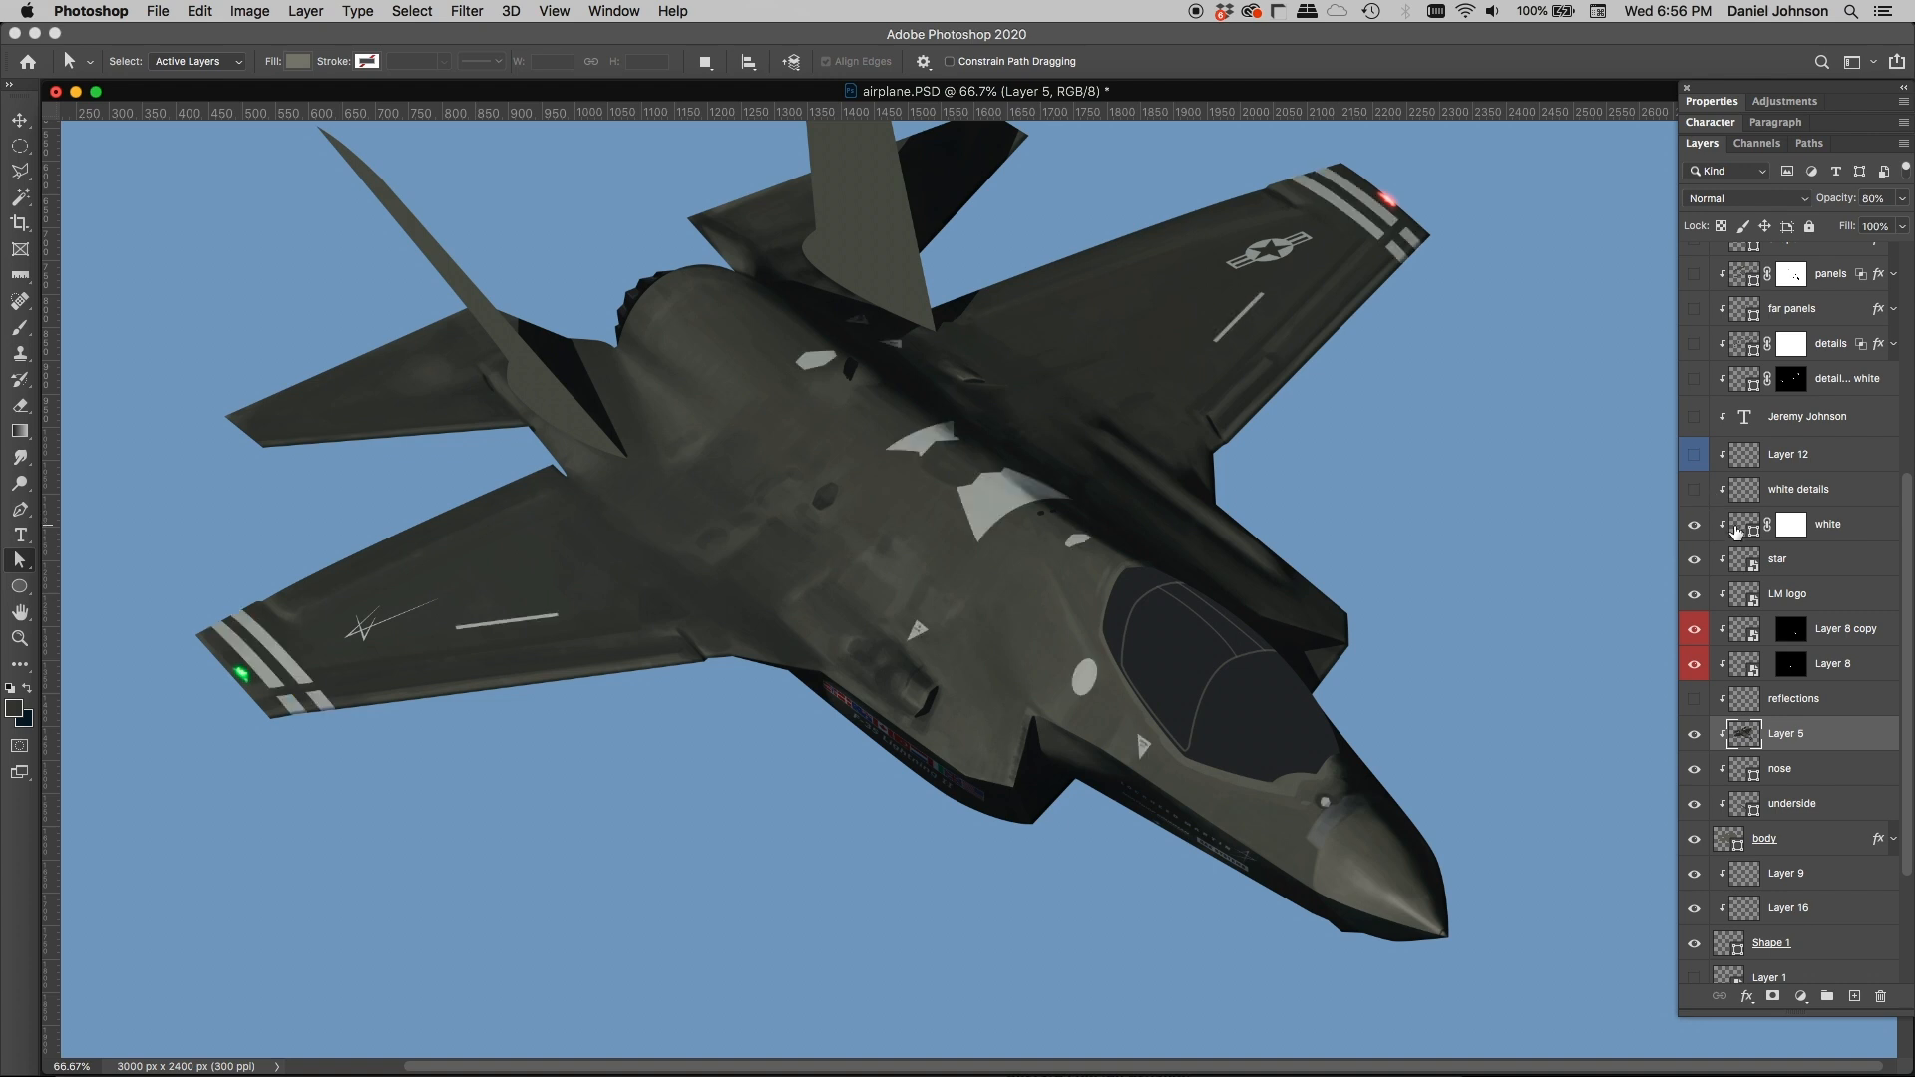
pyautogui.click(1737, 531)
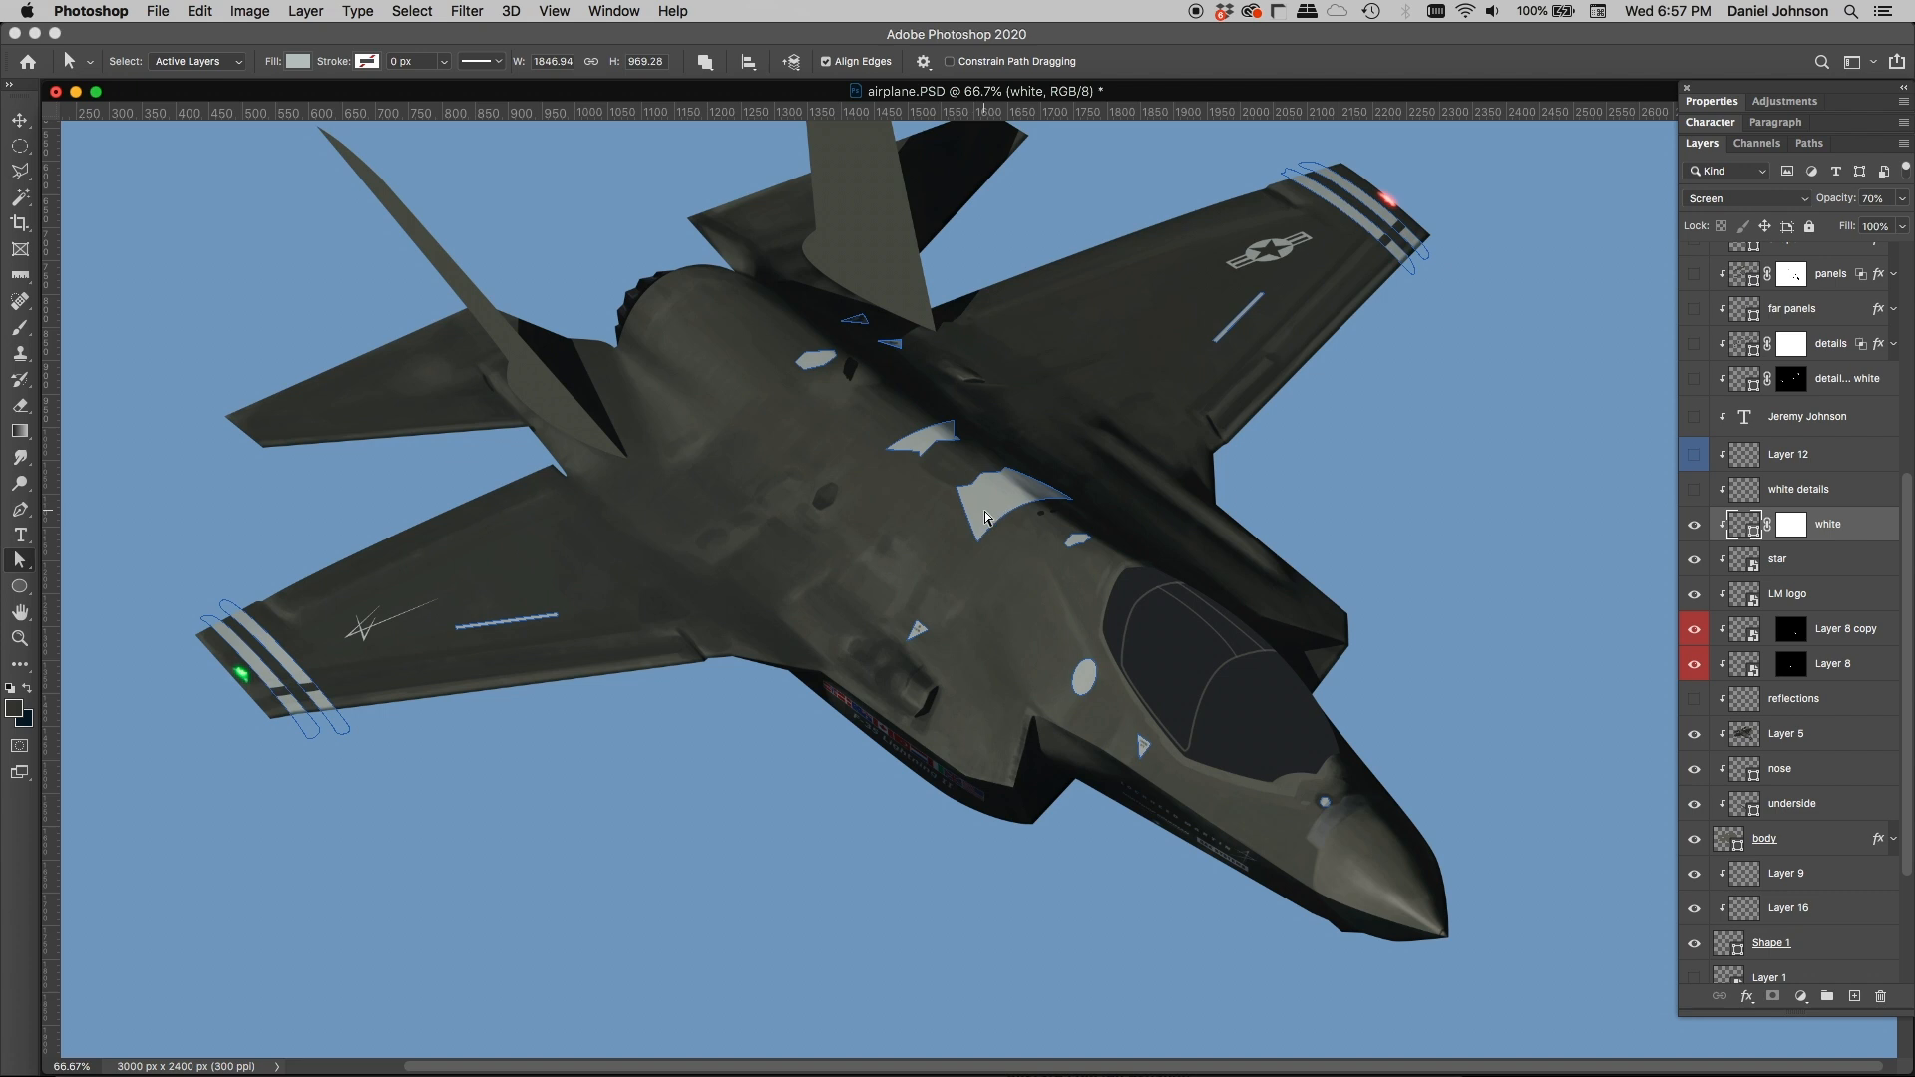
# Step: Show the white details layer and inspect its small markings up close across the fuselage and wings
pyautogui.click(1695, 491)
pyautogui.press('super+equal')
pyautogui.press('super+equal')
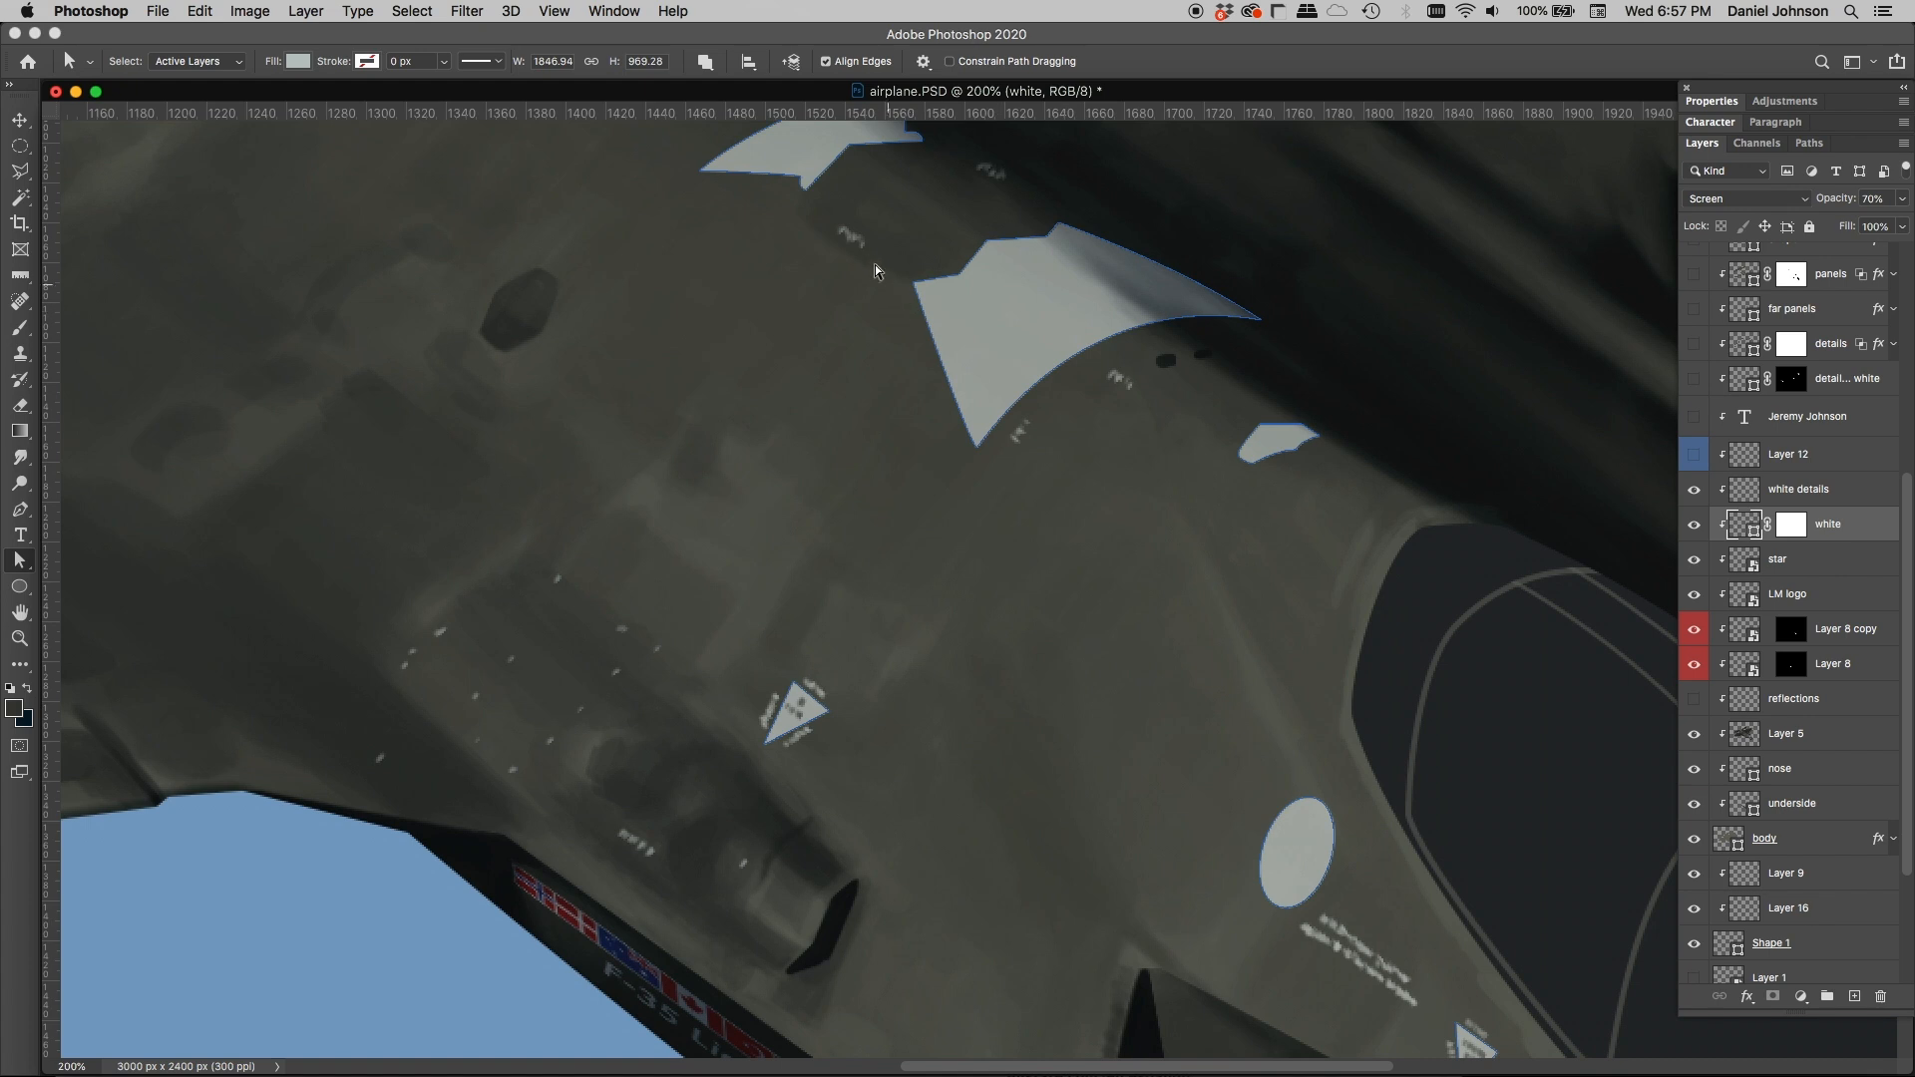
pyautogui.scroll(-5, 1047, 504)
pyautogui.hscroll(5, 1048, 504)
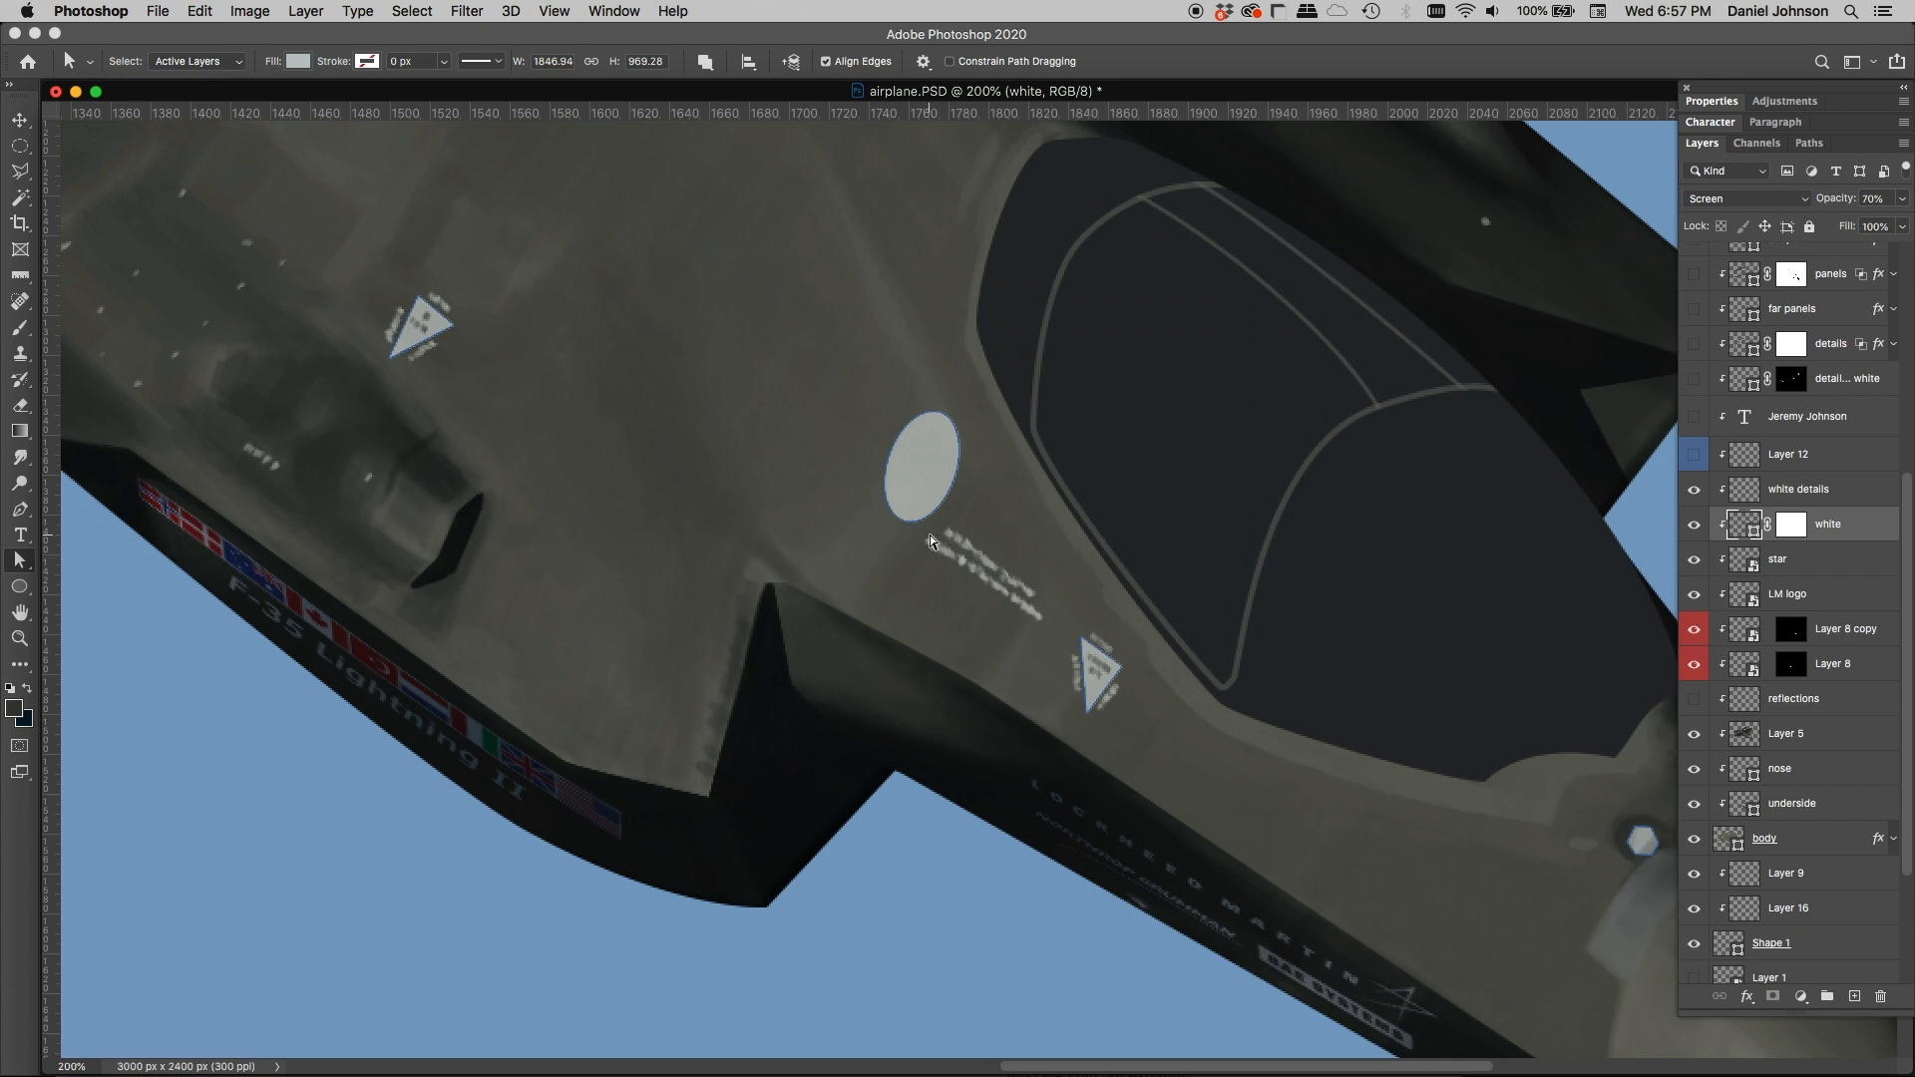
pyautogui.press('super+minus')
pyautogui.hscroll(-1, 710, 475)
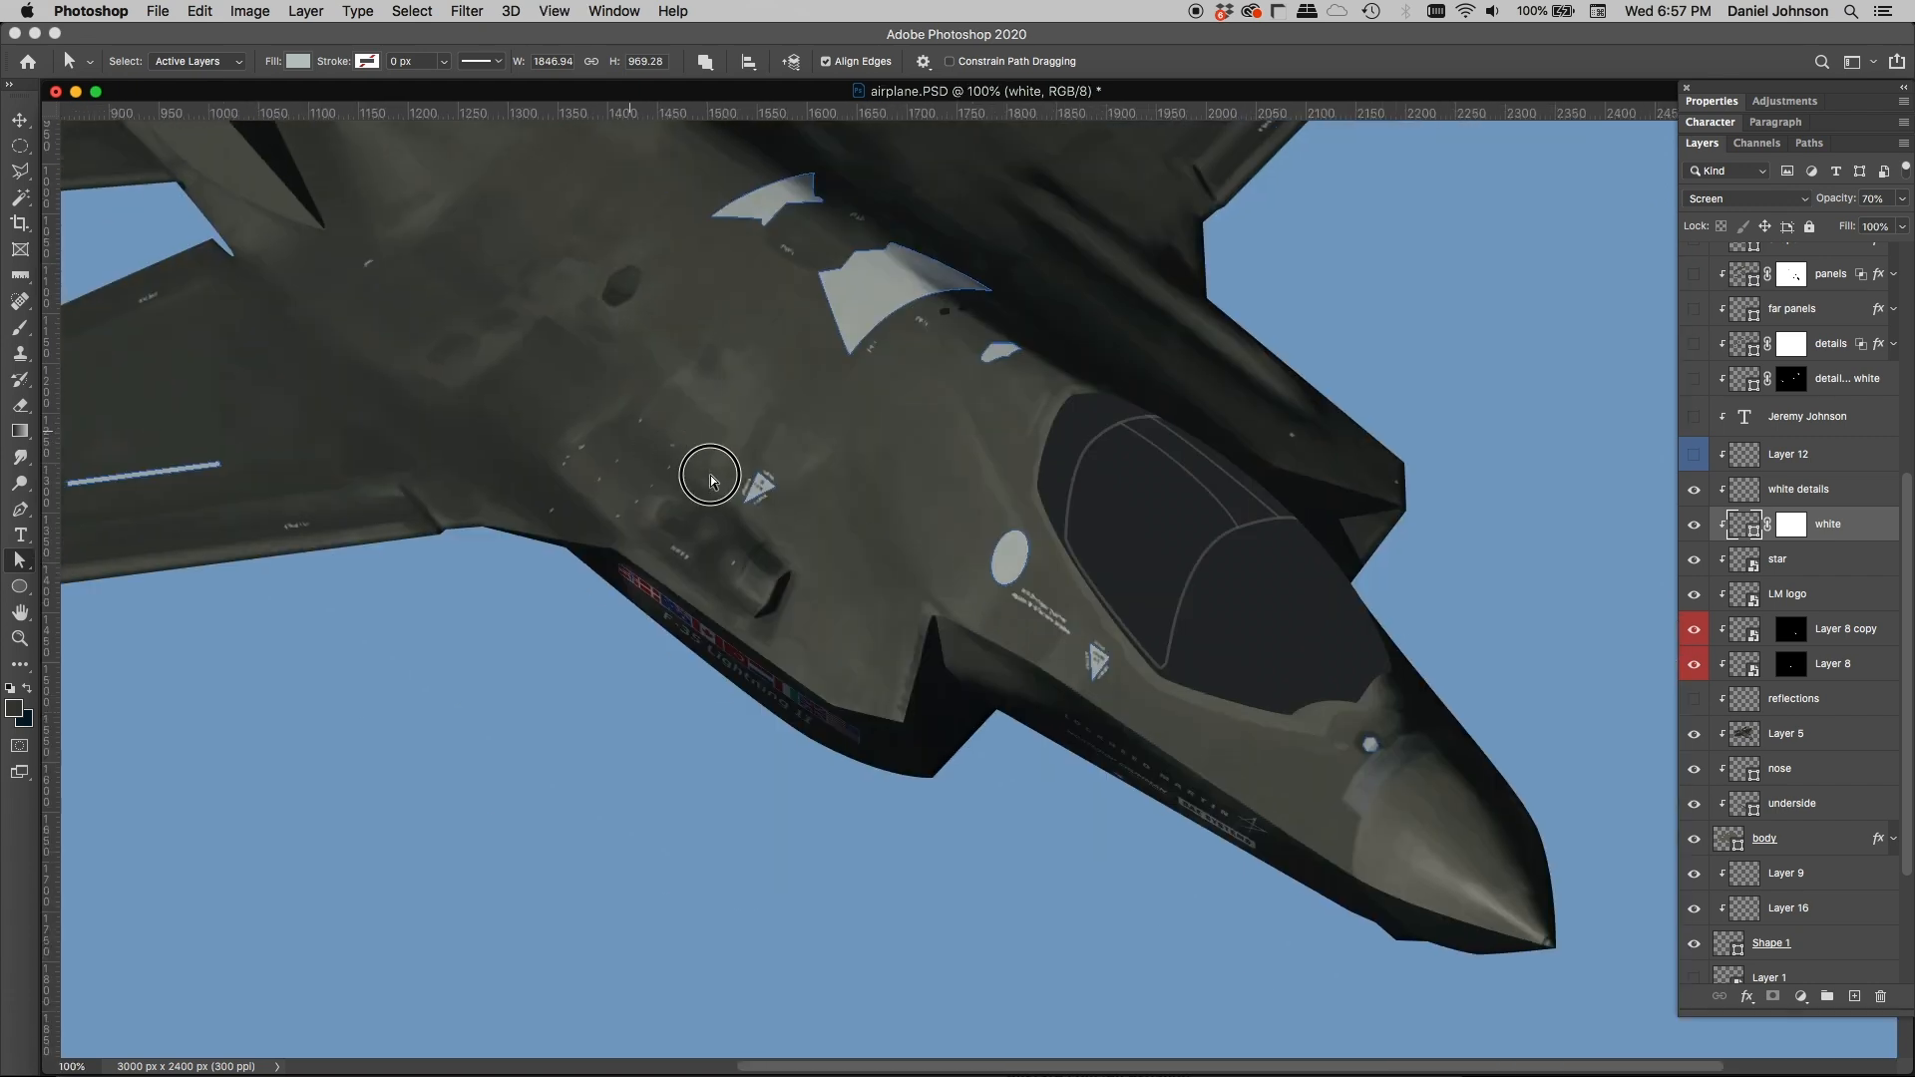
pyautogui.moveTo(710, 475); pyautogui.dragTo(1203, 776)
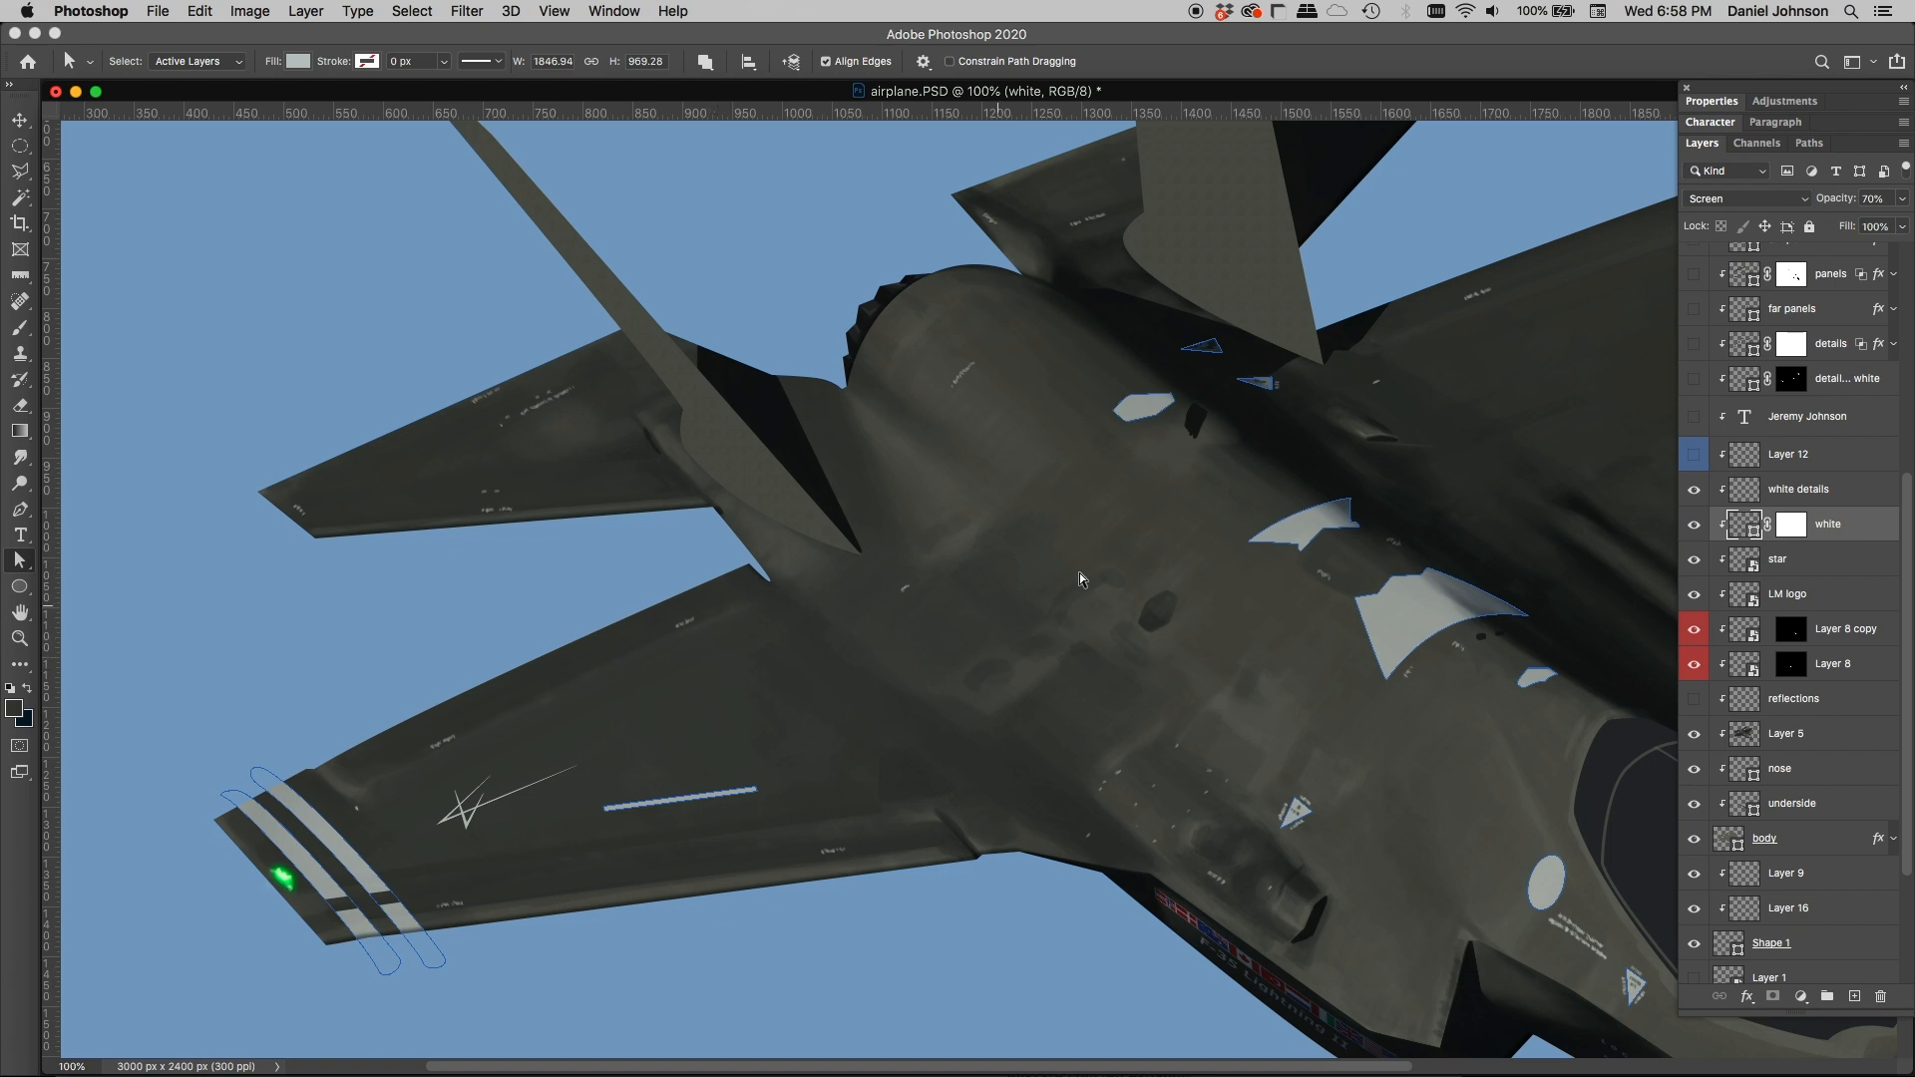
pyautogui.moveTo(1238, 566); pyautogui.dragTo(870, 569)
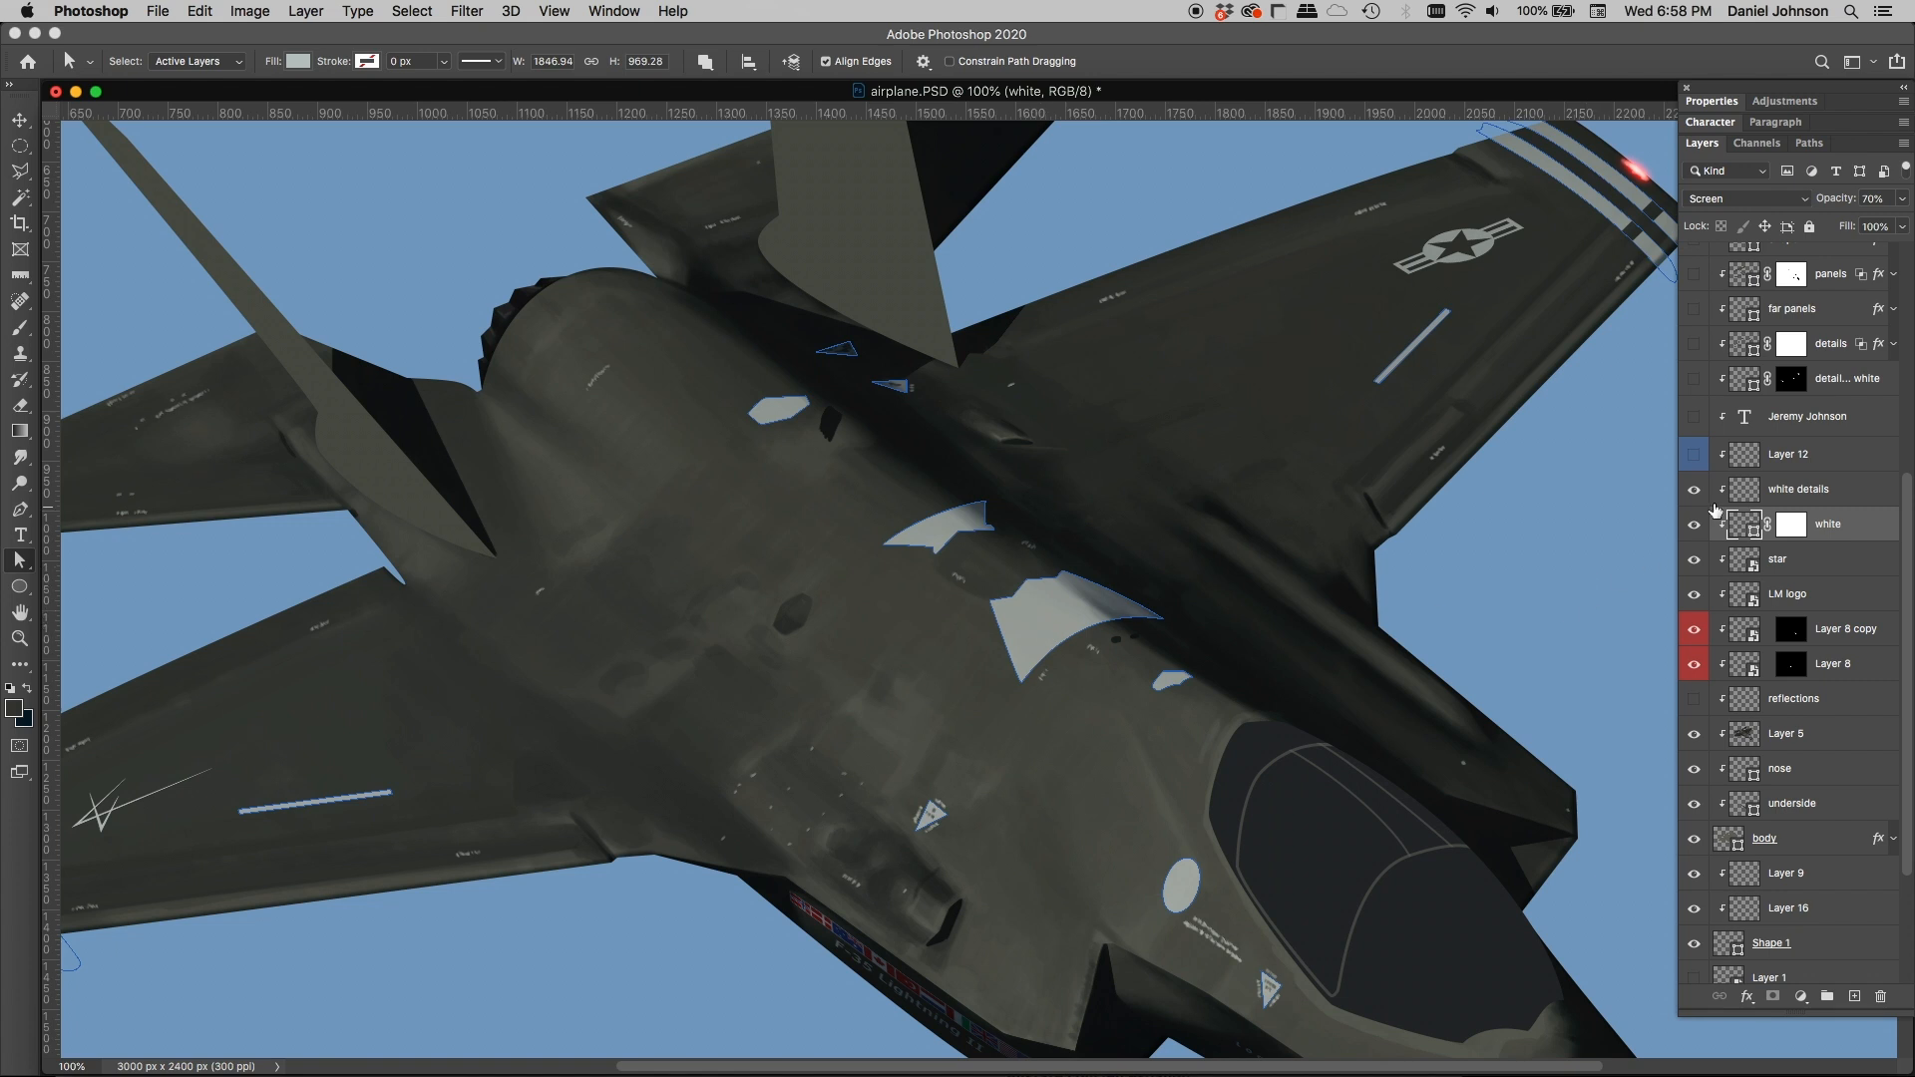
# Step: Show Layer 12 with the oval emblem, the signature text layer beside the cockpit, and the details layer over the white shapes
pyautogui.click(1695, 456)
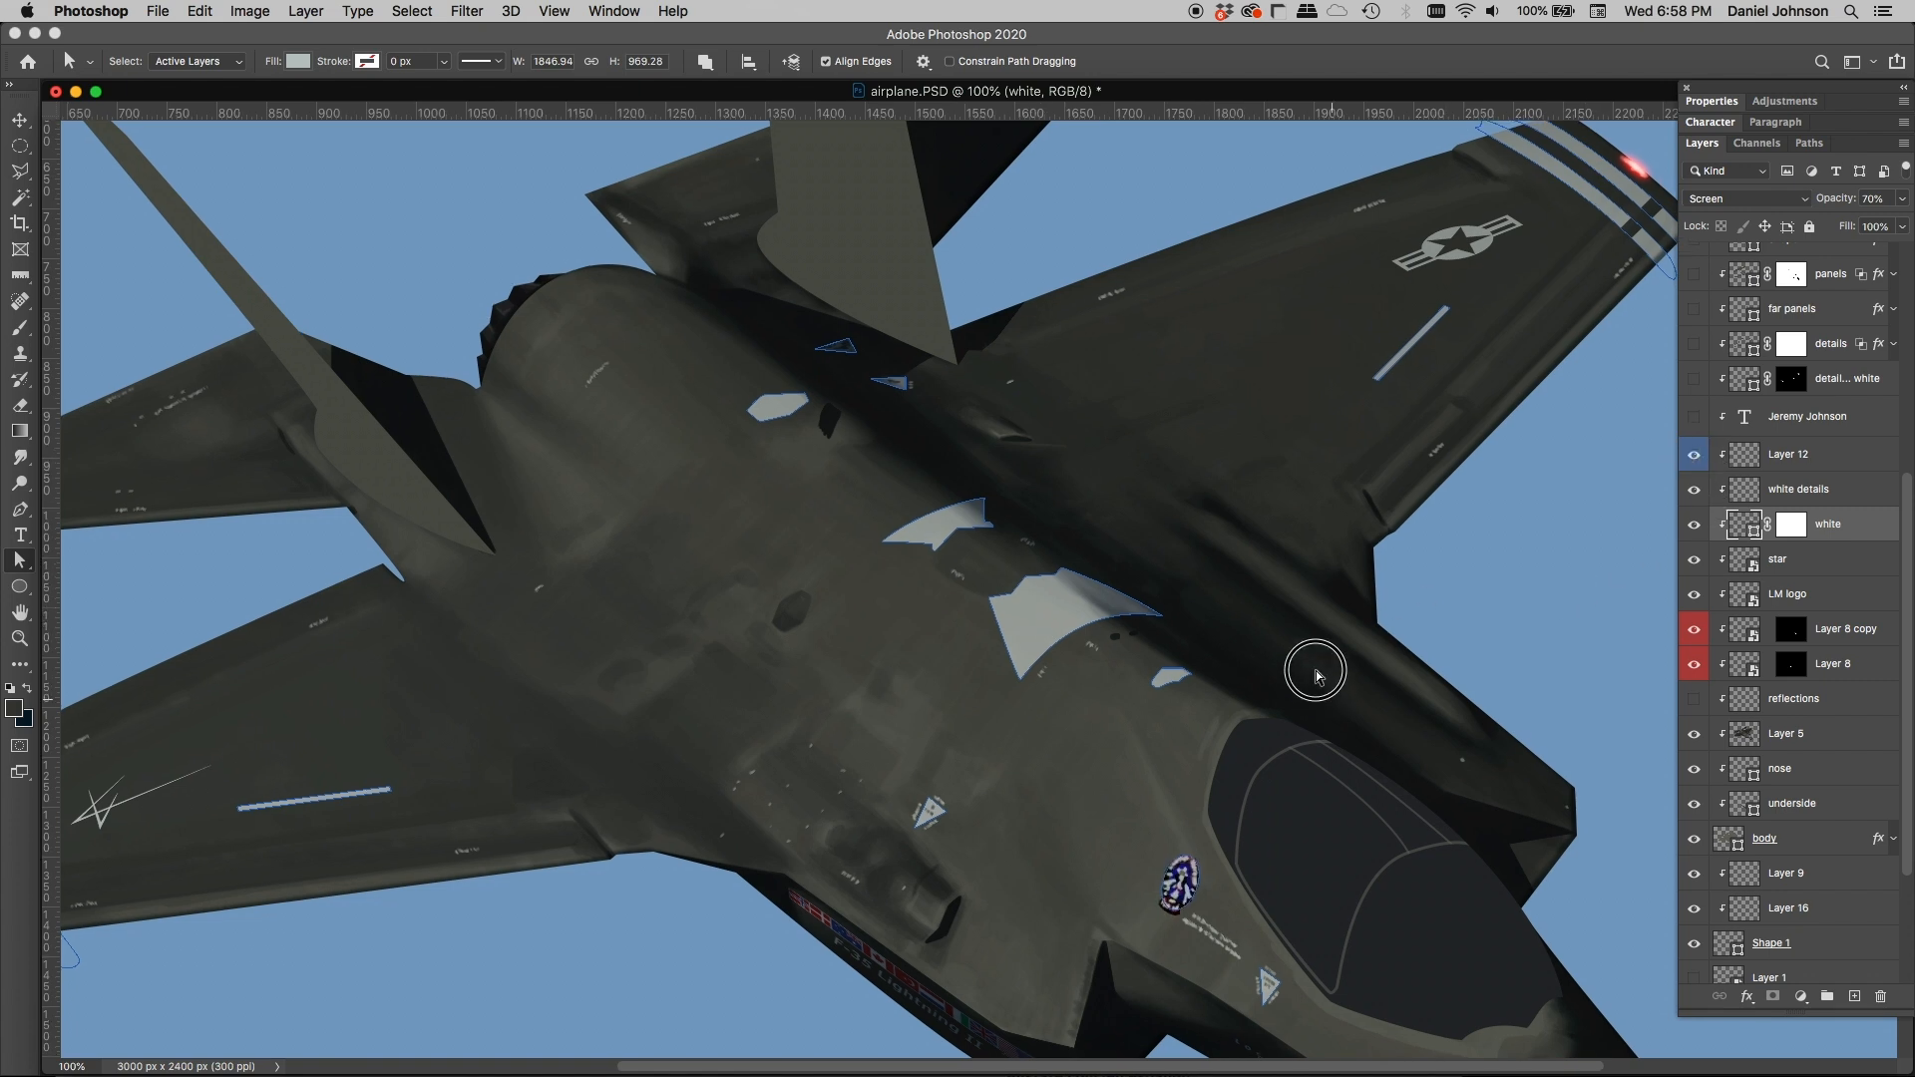
pyautogui.moveTo(1225, 808); pyautogui.dragTo(1137, 659)
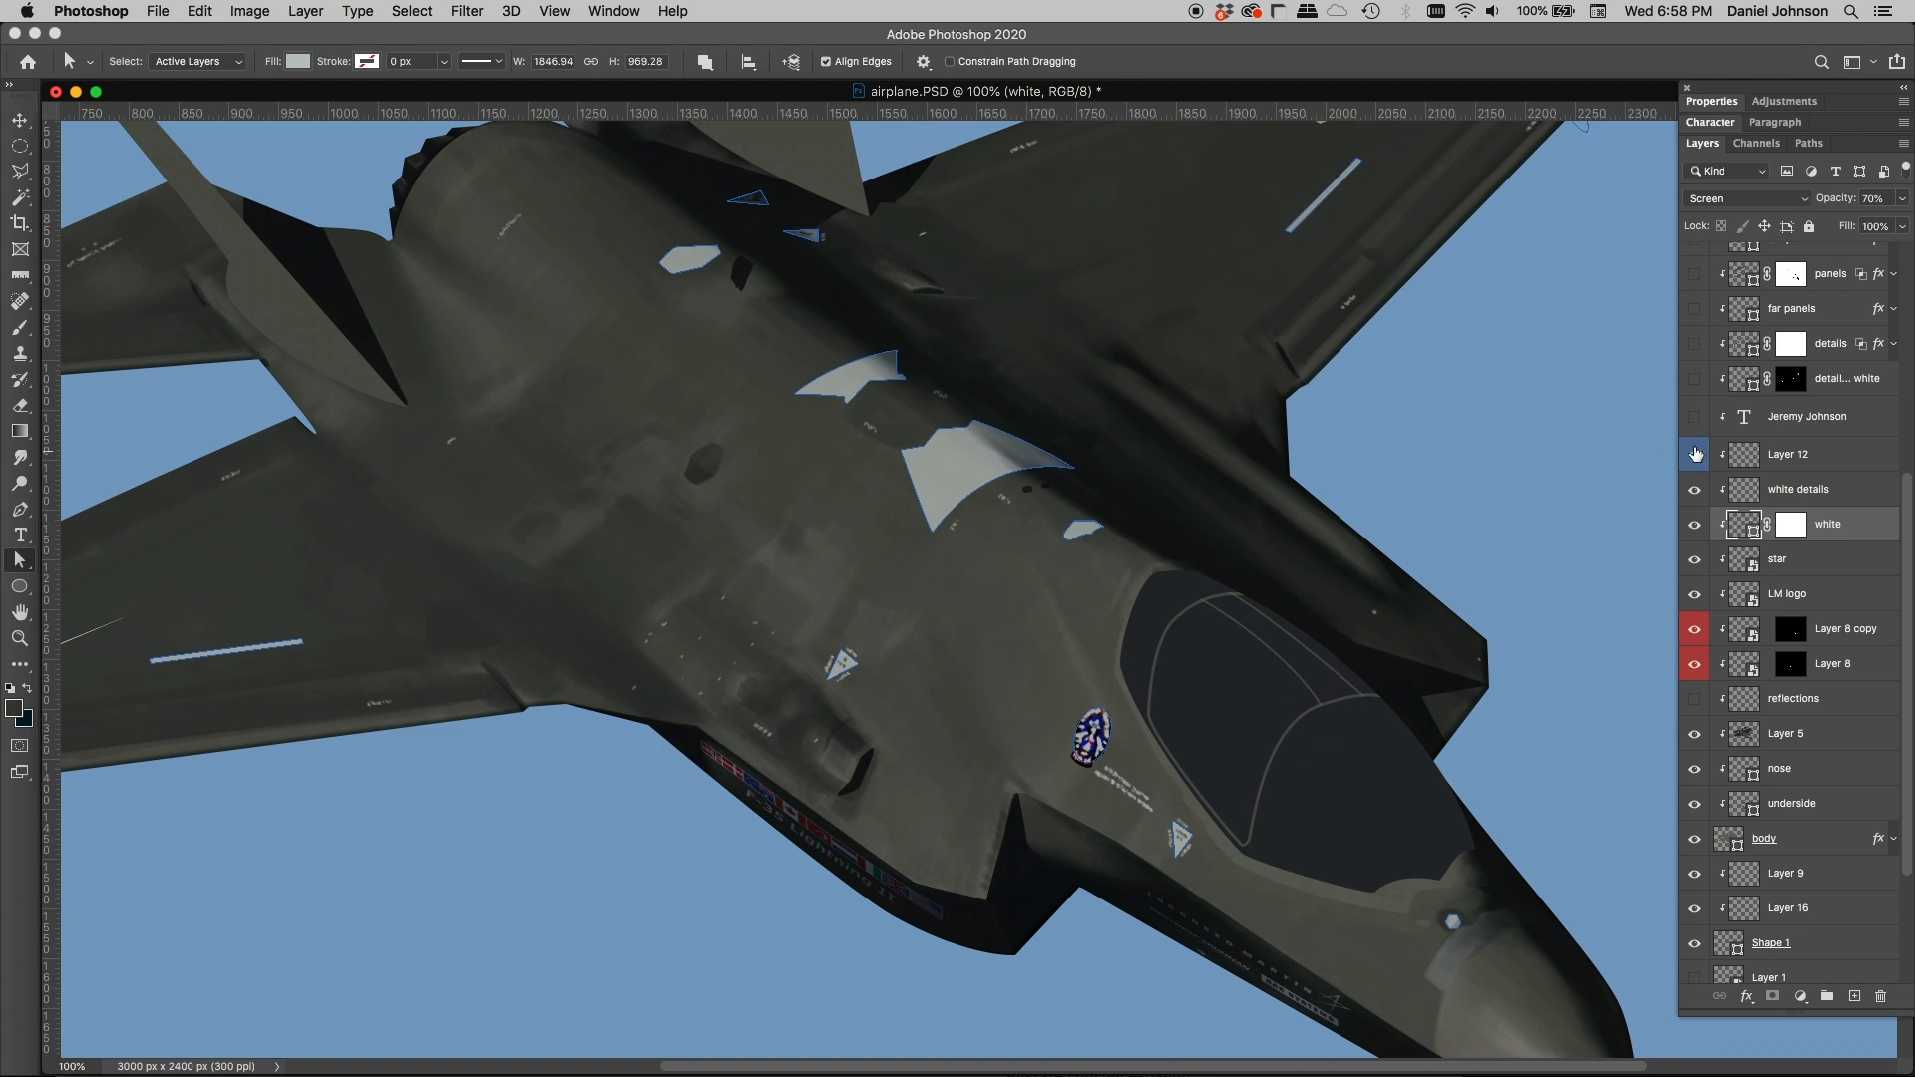
pyautogui.click(1694, 378)
pyautogui.moveTo(1181, 479); pyautogui.dragTo(1317, 598)
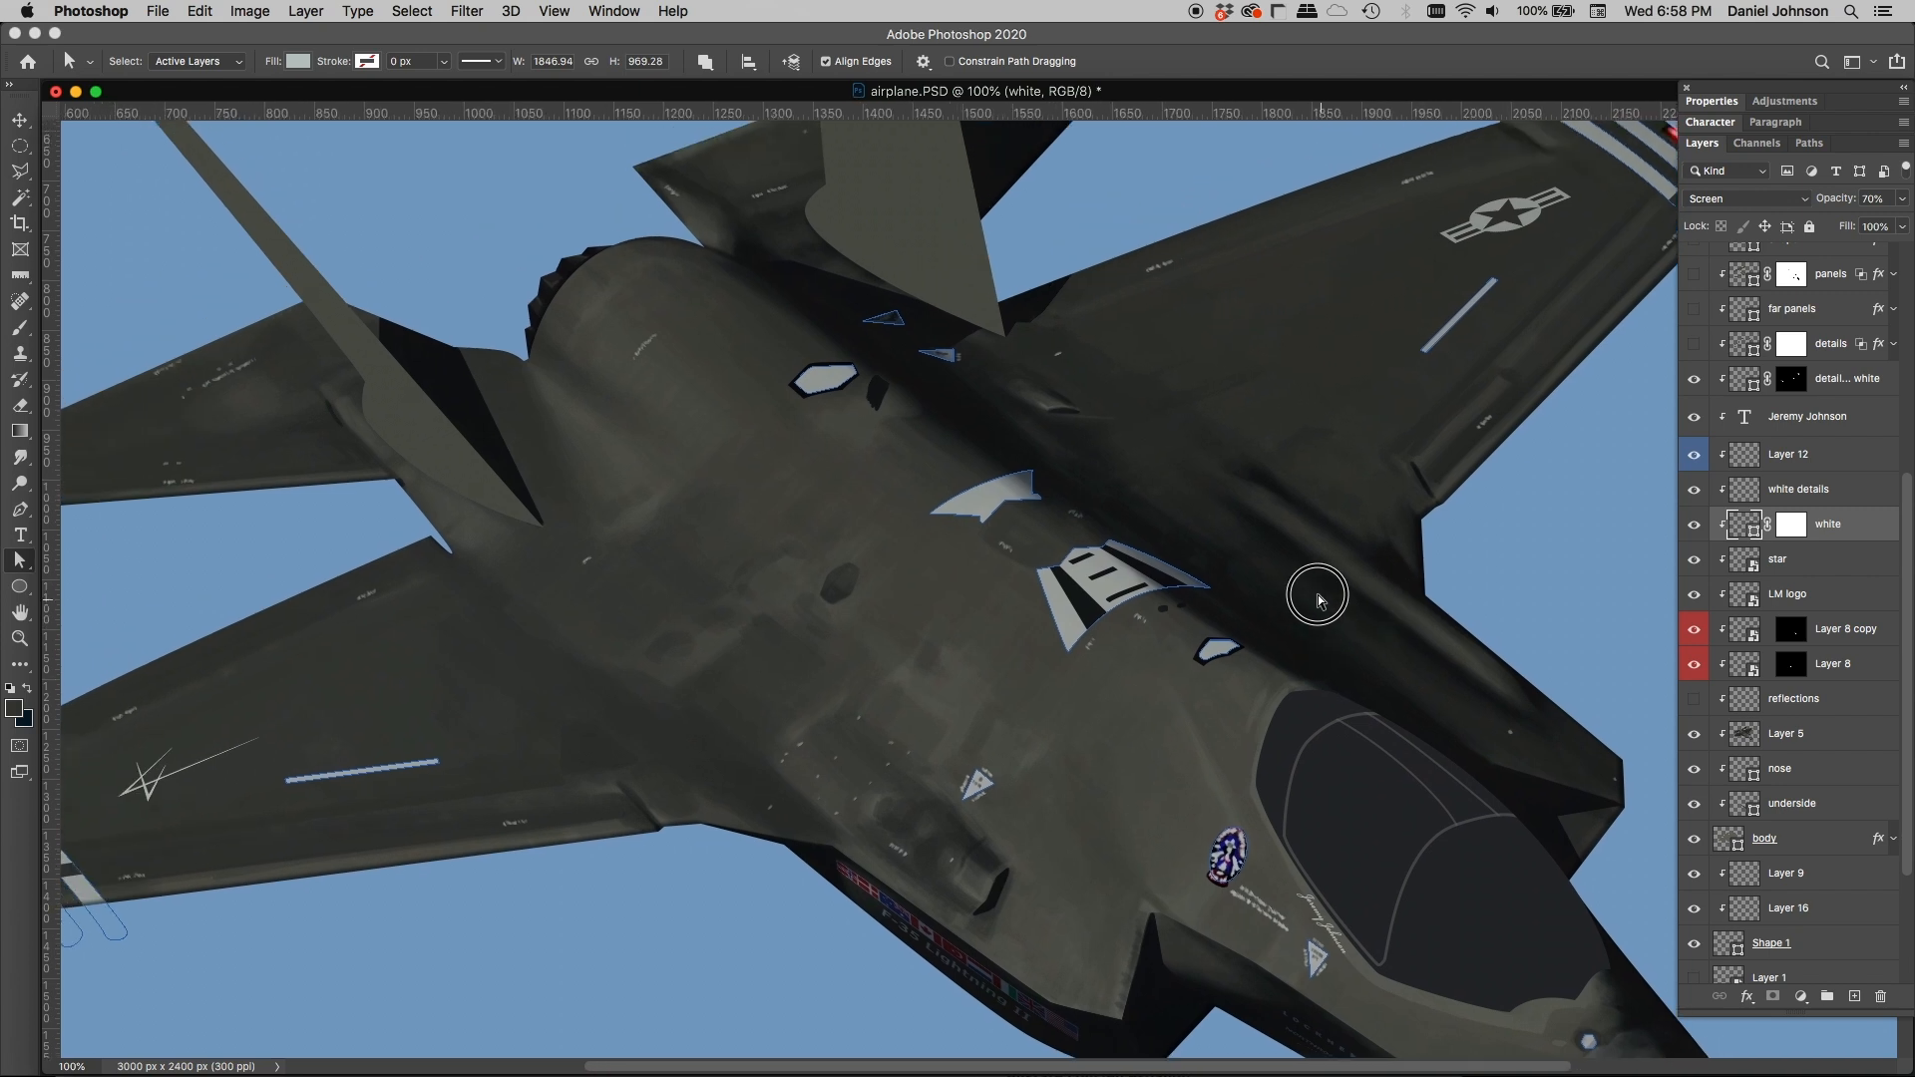
# Step: Compare the white detail overlay layer off and on, and show the details layer above it, selecting it to display its outlines
pyautogui.click(1696, 381)
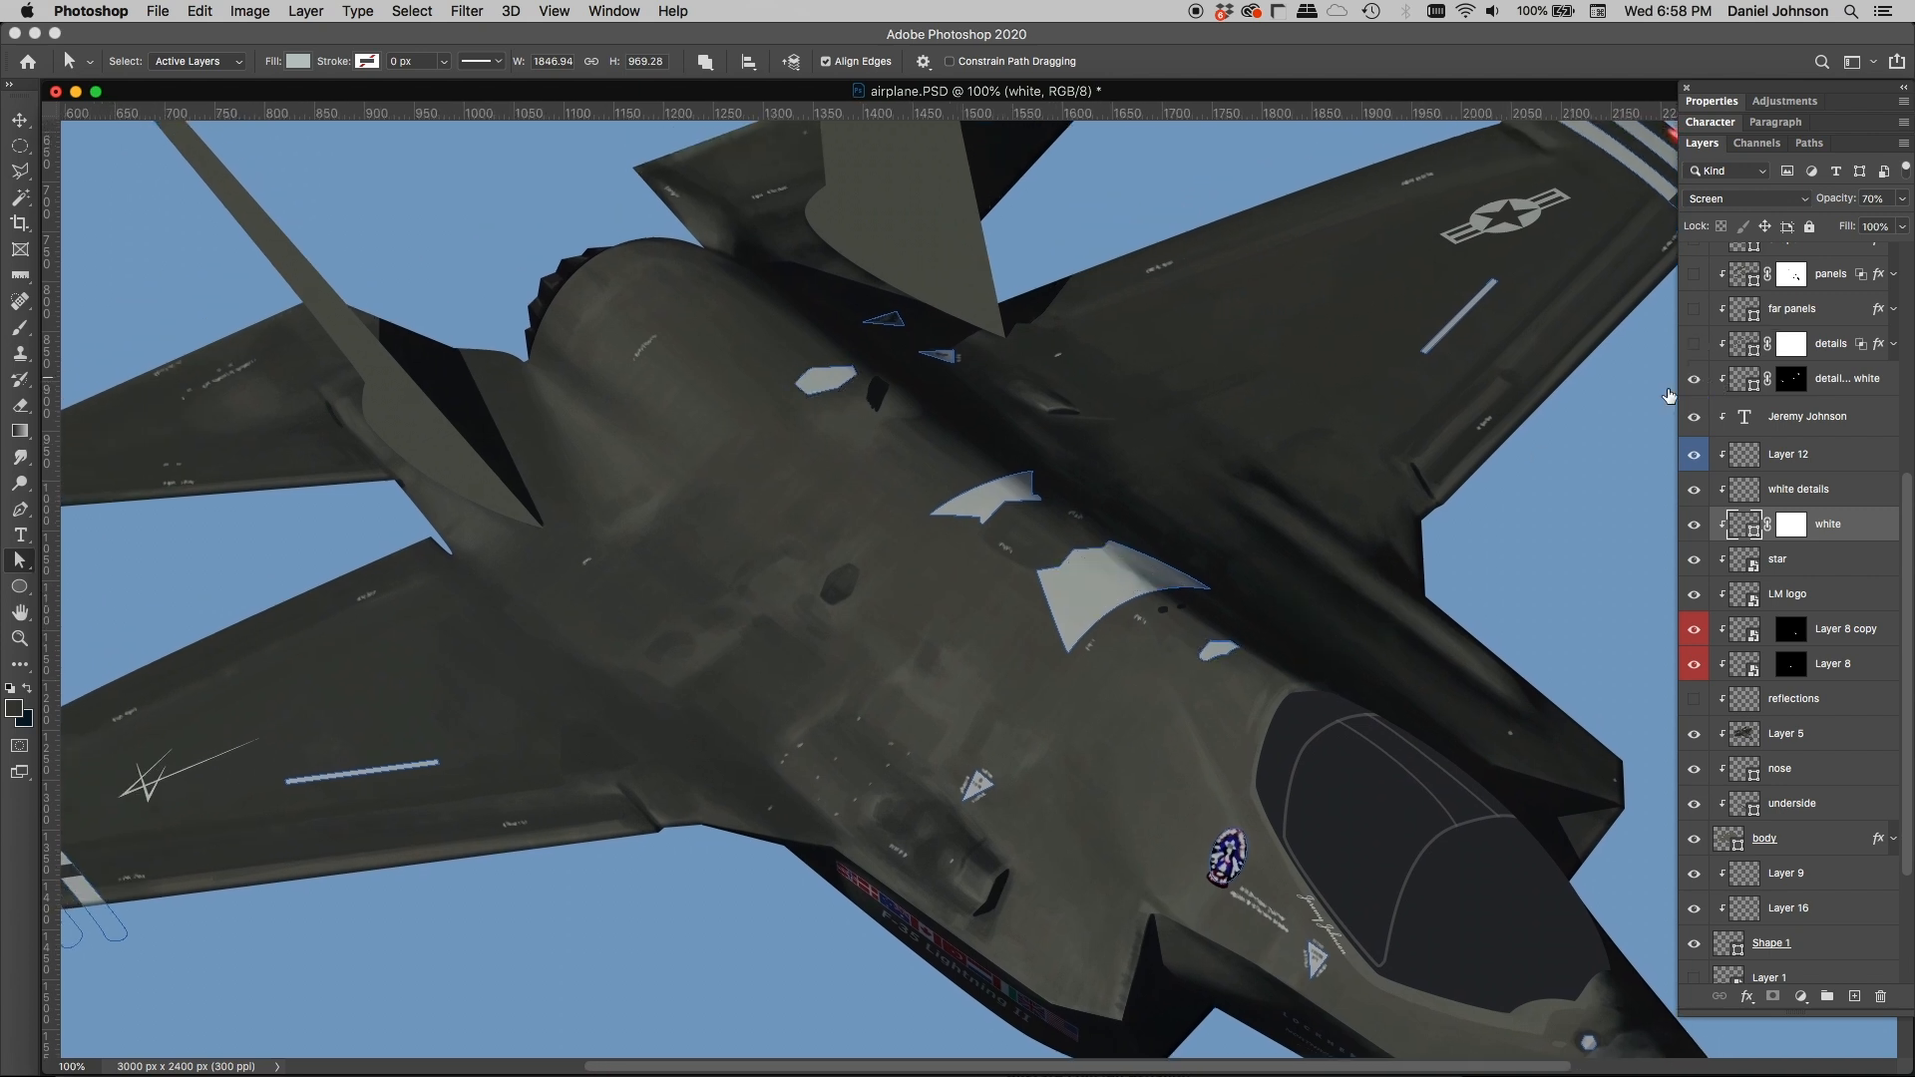
pyautogui.click(1696, 381)
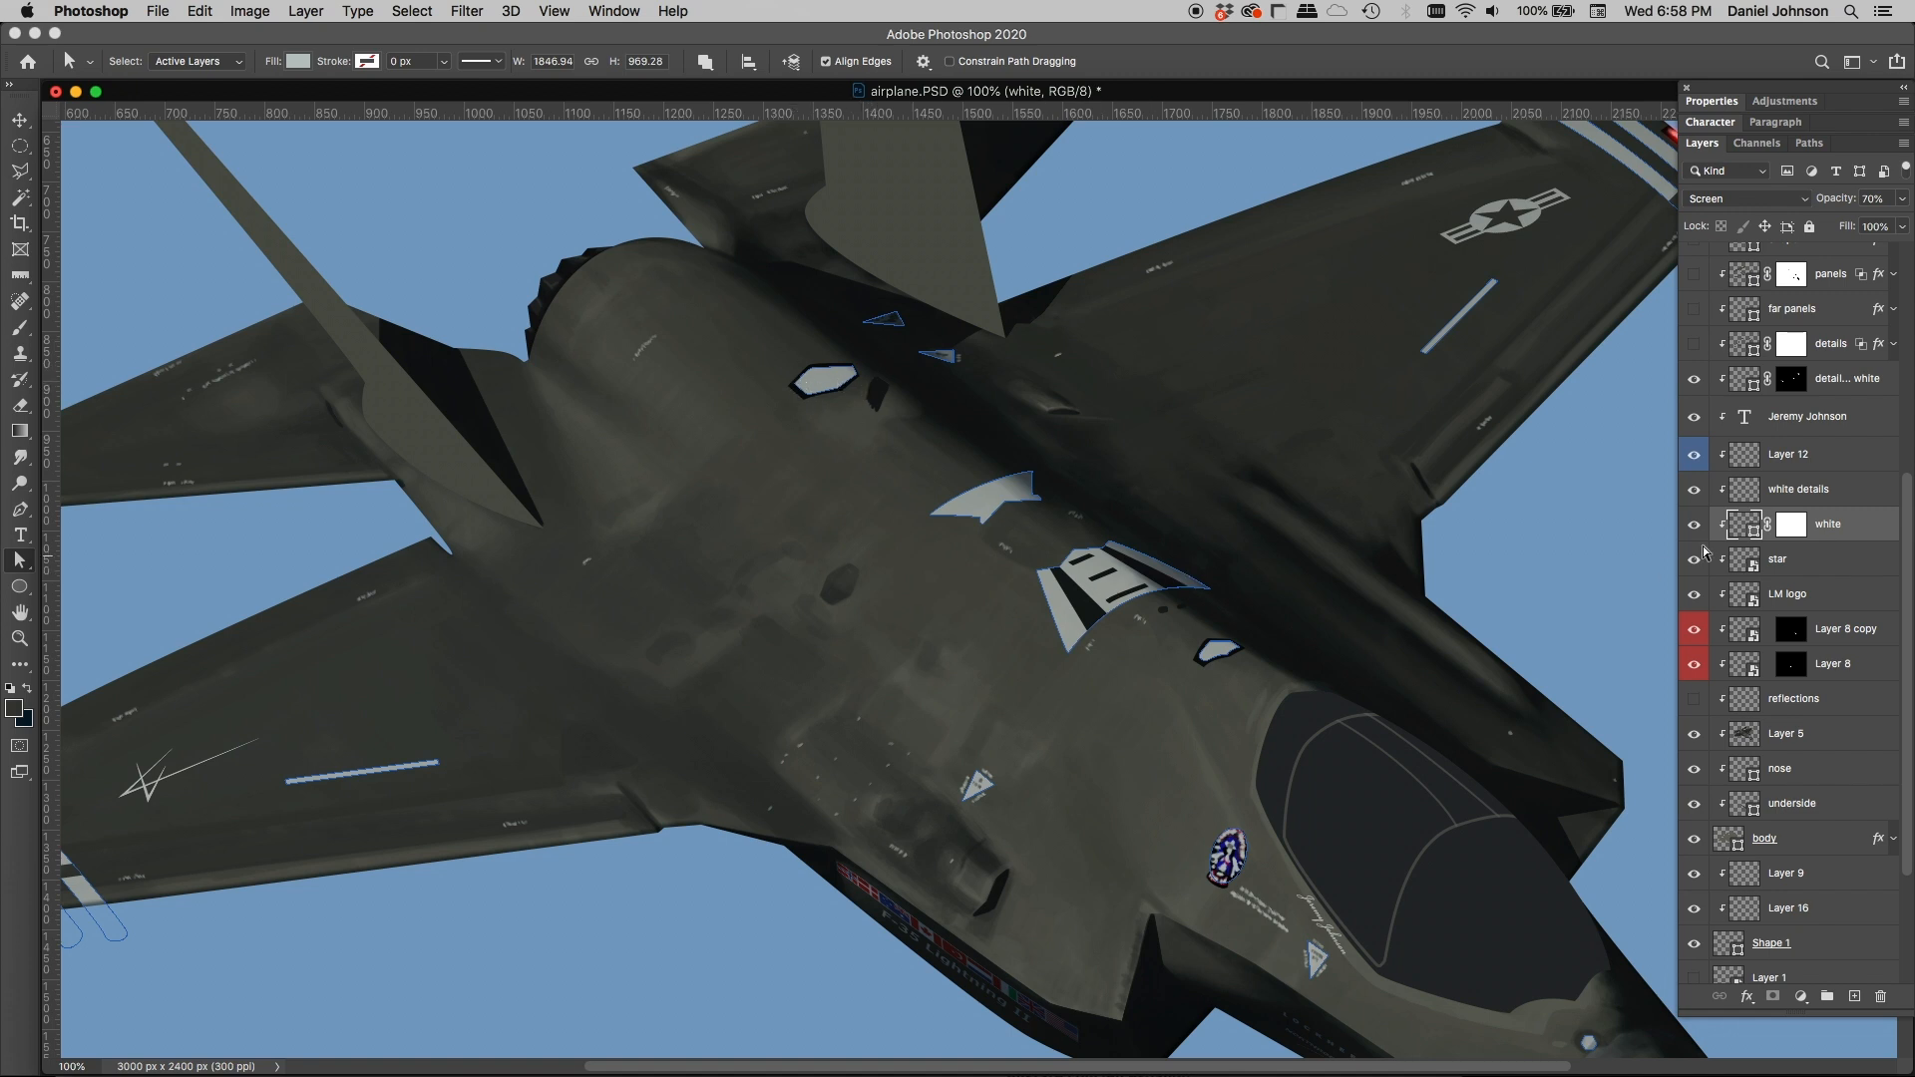
pyautogui.scroll(3, 1705, 552)
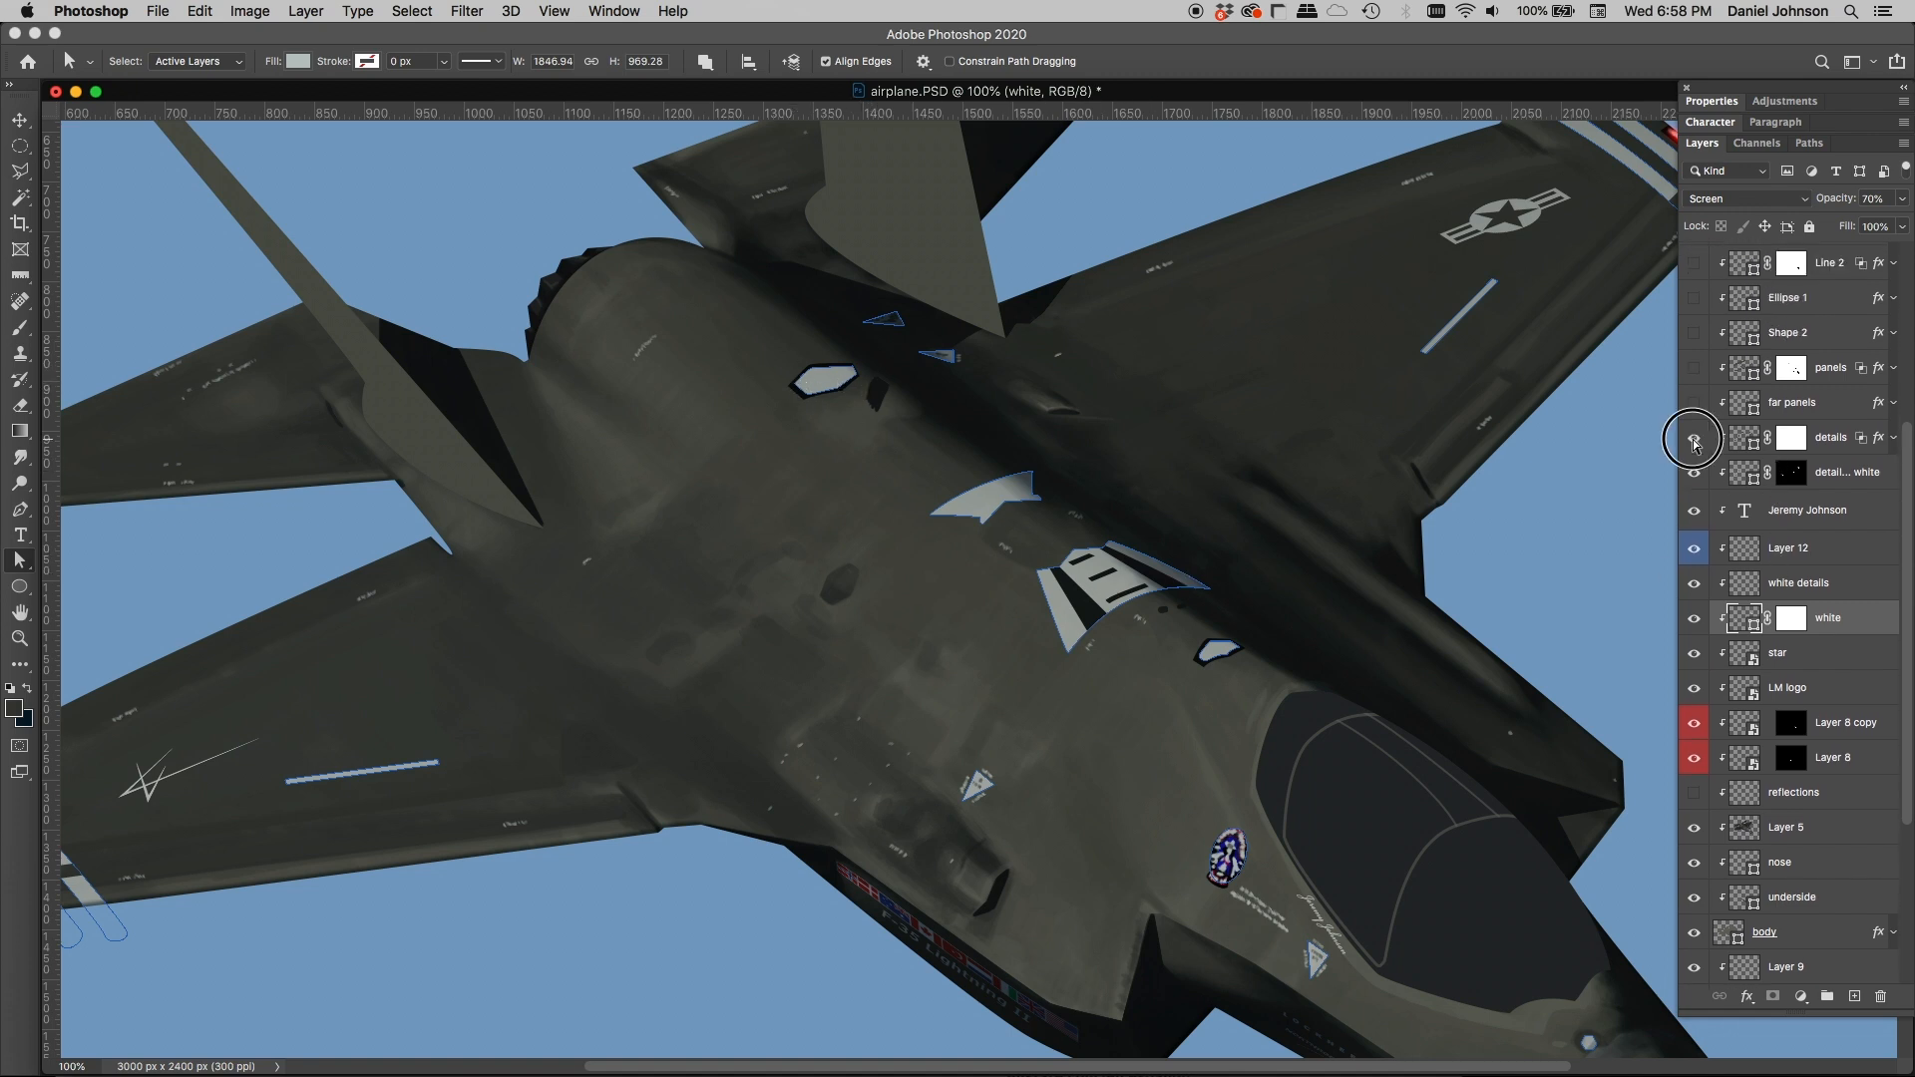
pyautogui.click(1694, 439)
pyautogui.moveTo(664, 594); pyautogui.dragTo(955, 547)
pyautogui.click(1744, 439)
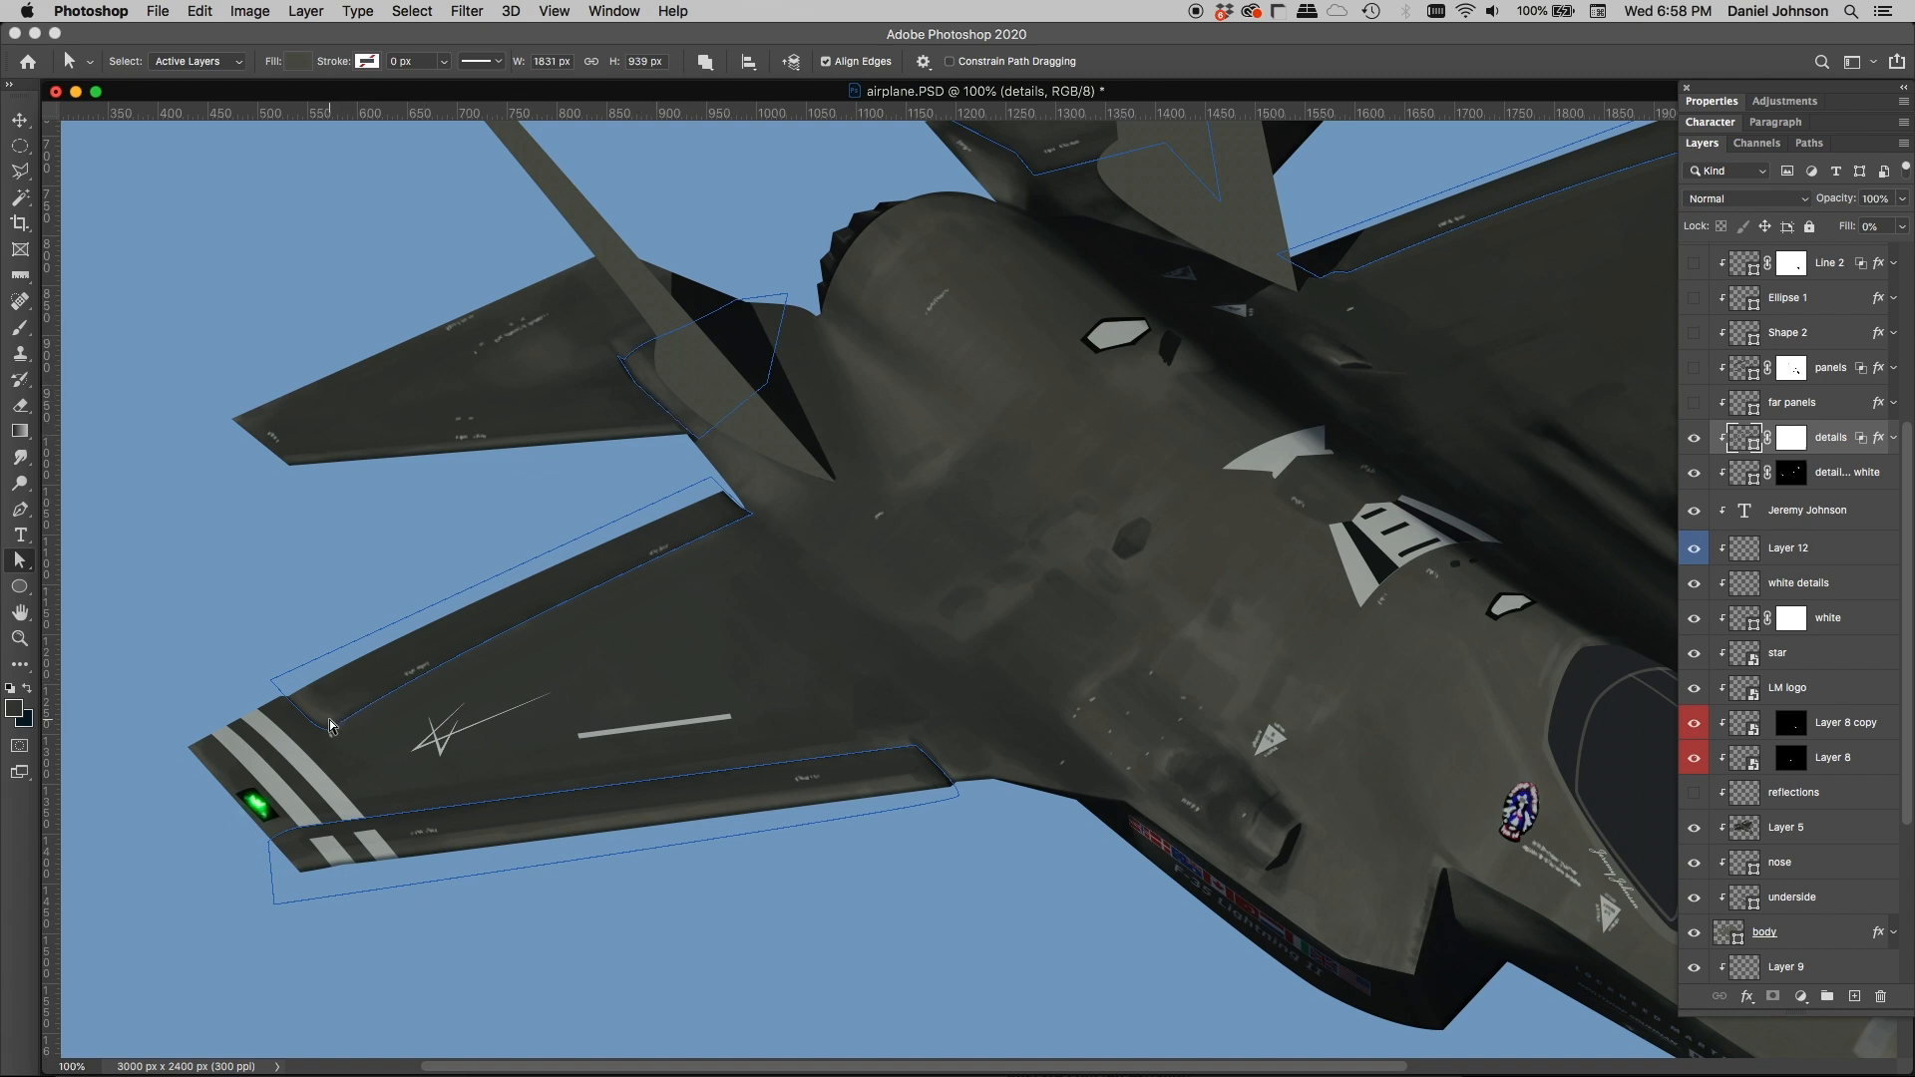
# Step: Open the details layer's Layer Style settings and review its Stroke and Inner Glow effects against the wing
pyautogui.click(1867, 228)
pyautogui.click(1880, 440)
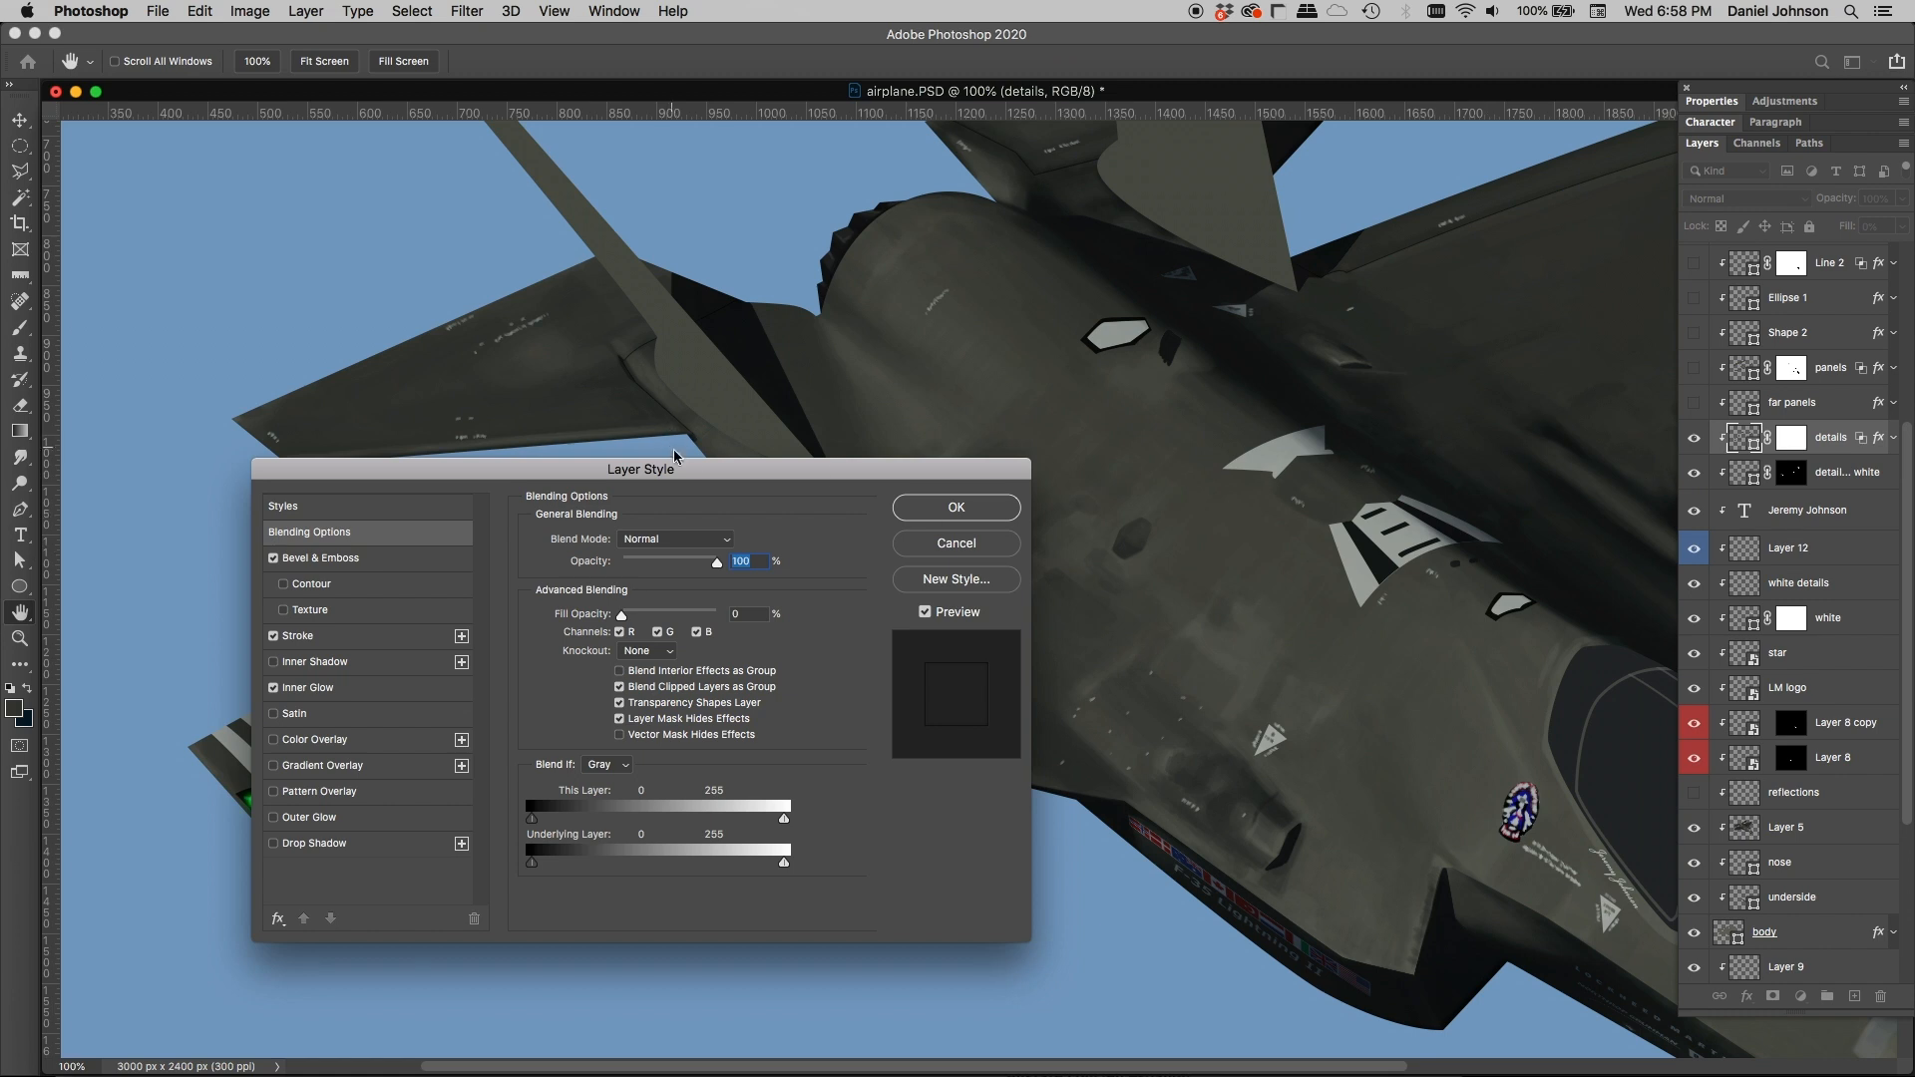
pyautogui.moveTo(689, 498)
pyautogui.mouseDown()
pyautogui.moveTo(989, 326)
pyautogui.moveTo(1010, 292)
pyautogui.mouseUp()
pyautogui.click(671, 456)
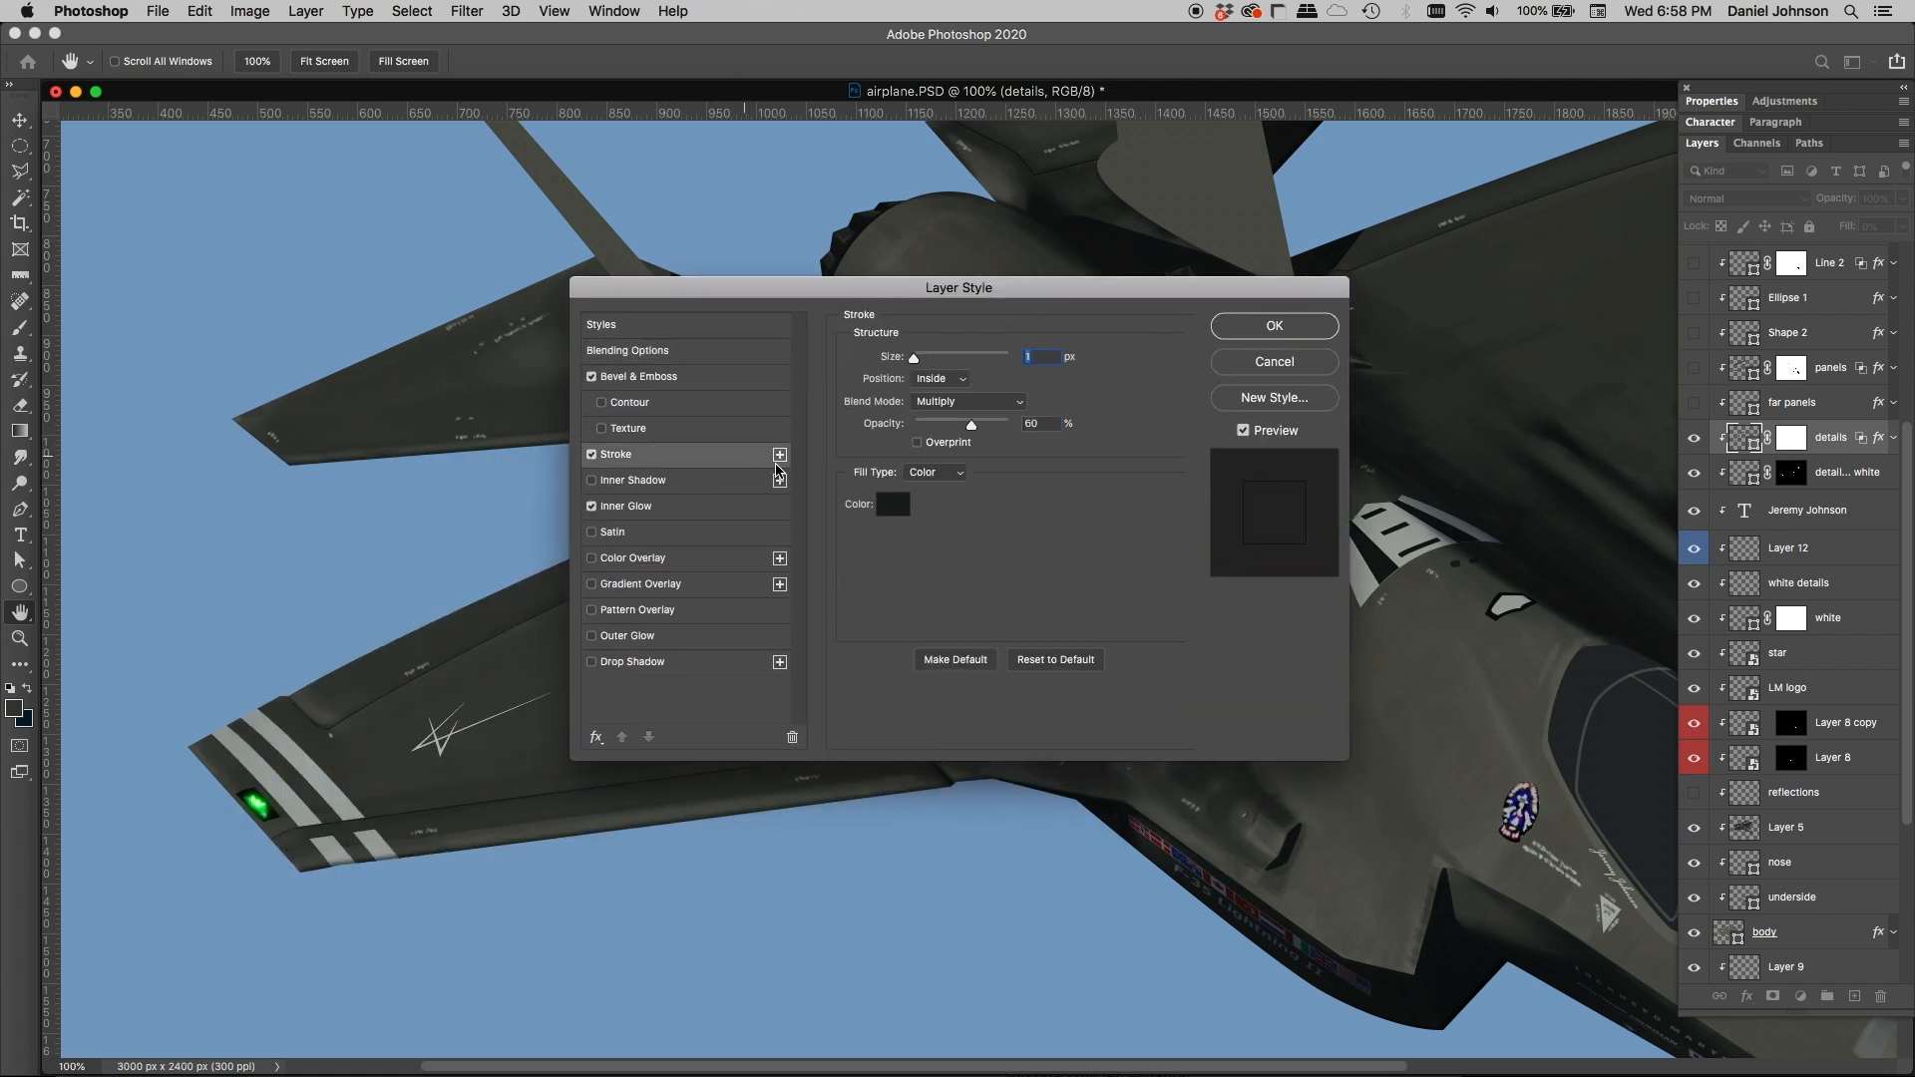
pyautogui.click(649, 512)
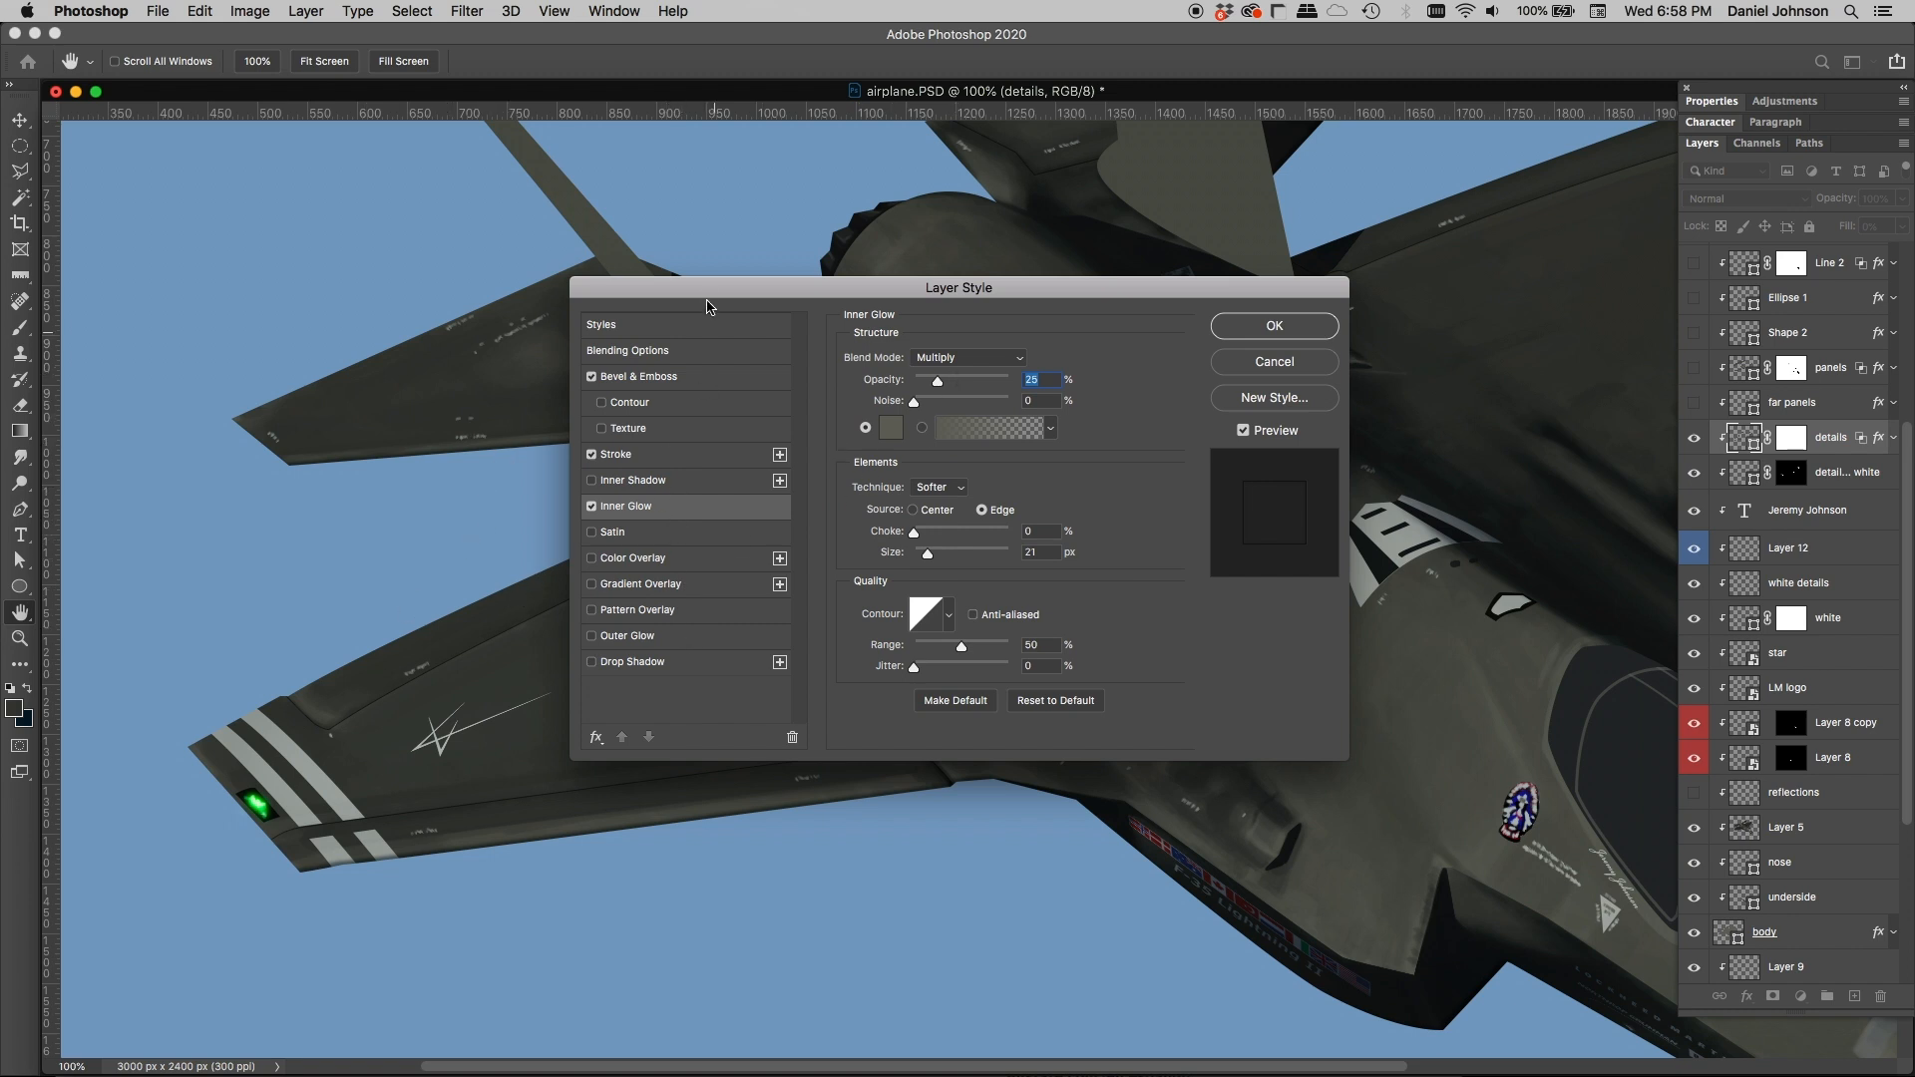
pyautogui.moveTo(706, 288); pyautogui.dragTo(910, 282)
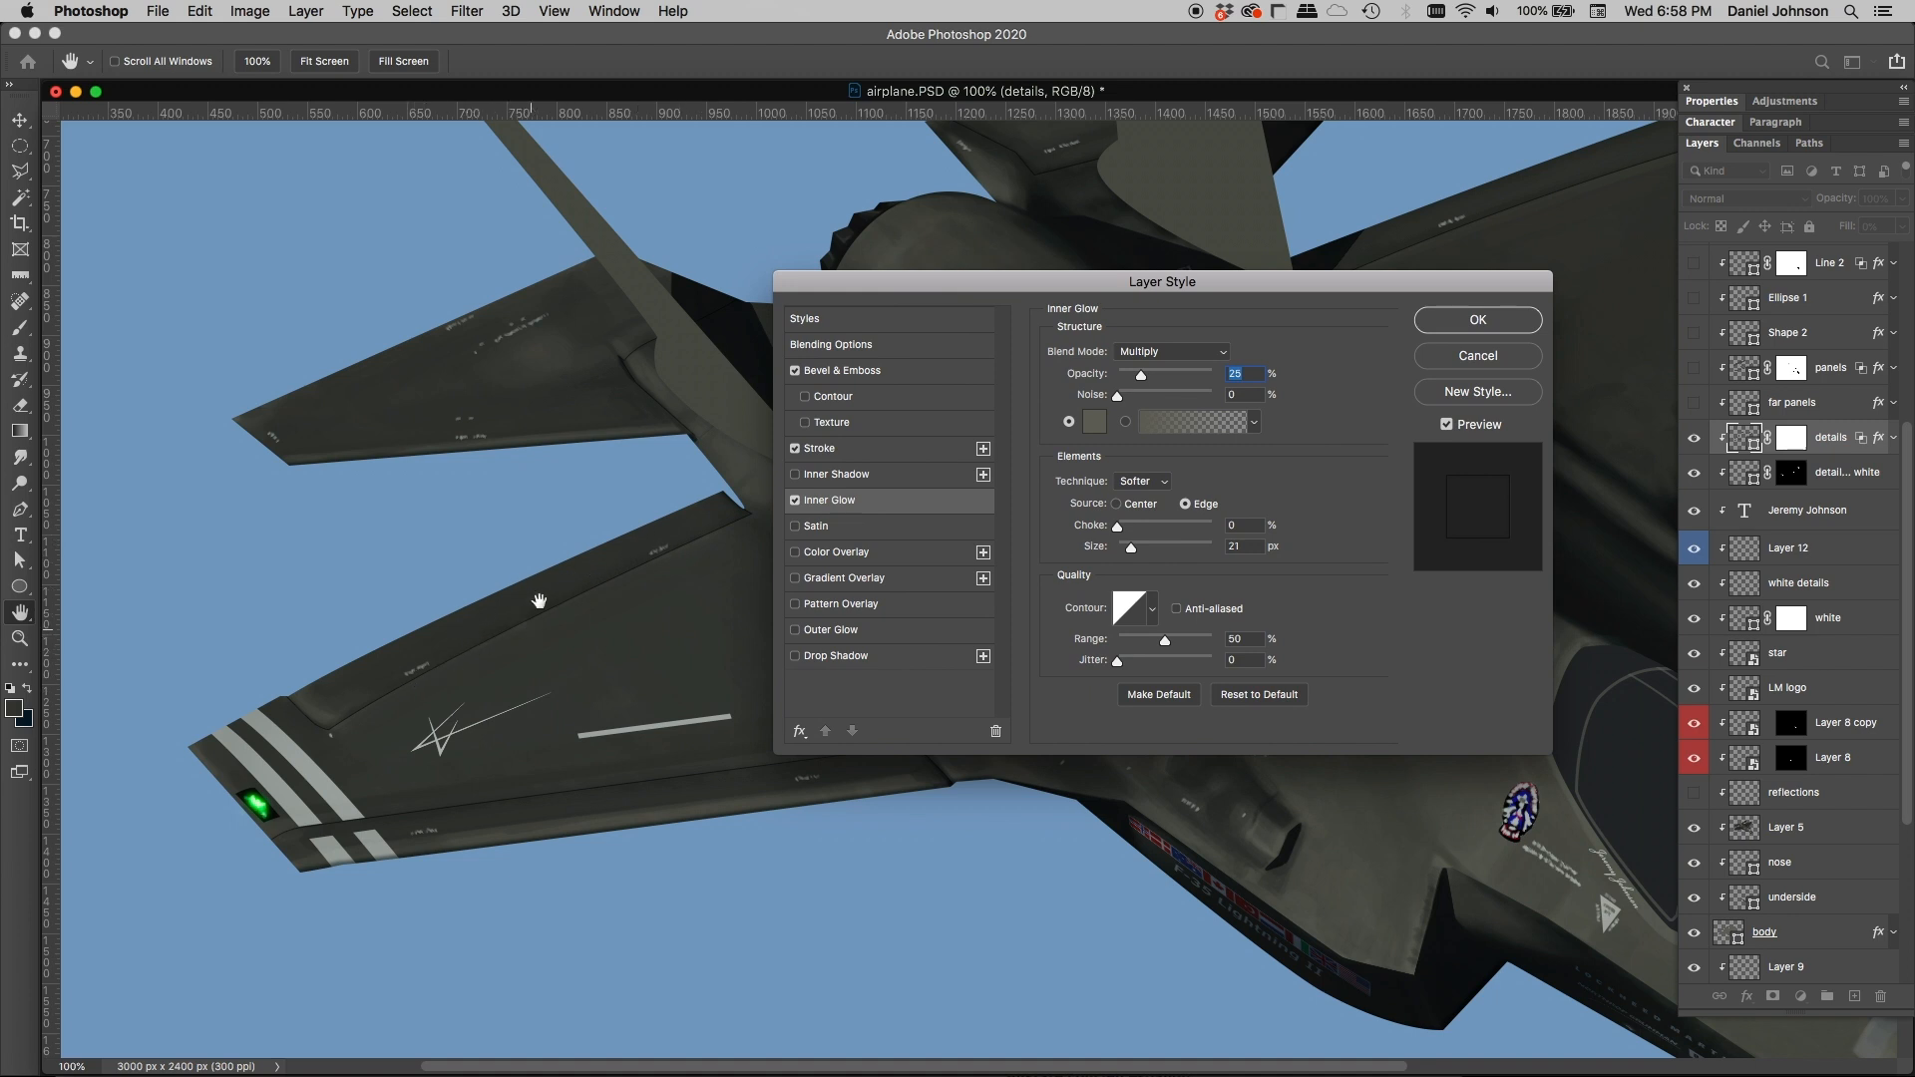
pyautogui.moveTo(1065, 282); pyautogui.dragTo(851, 317)
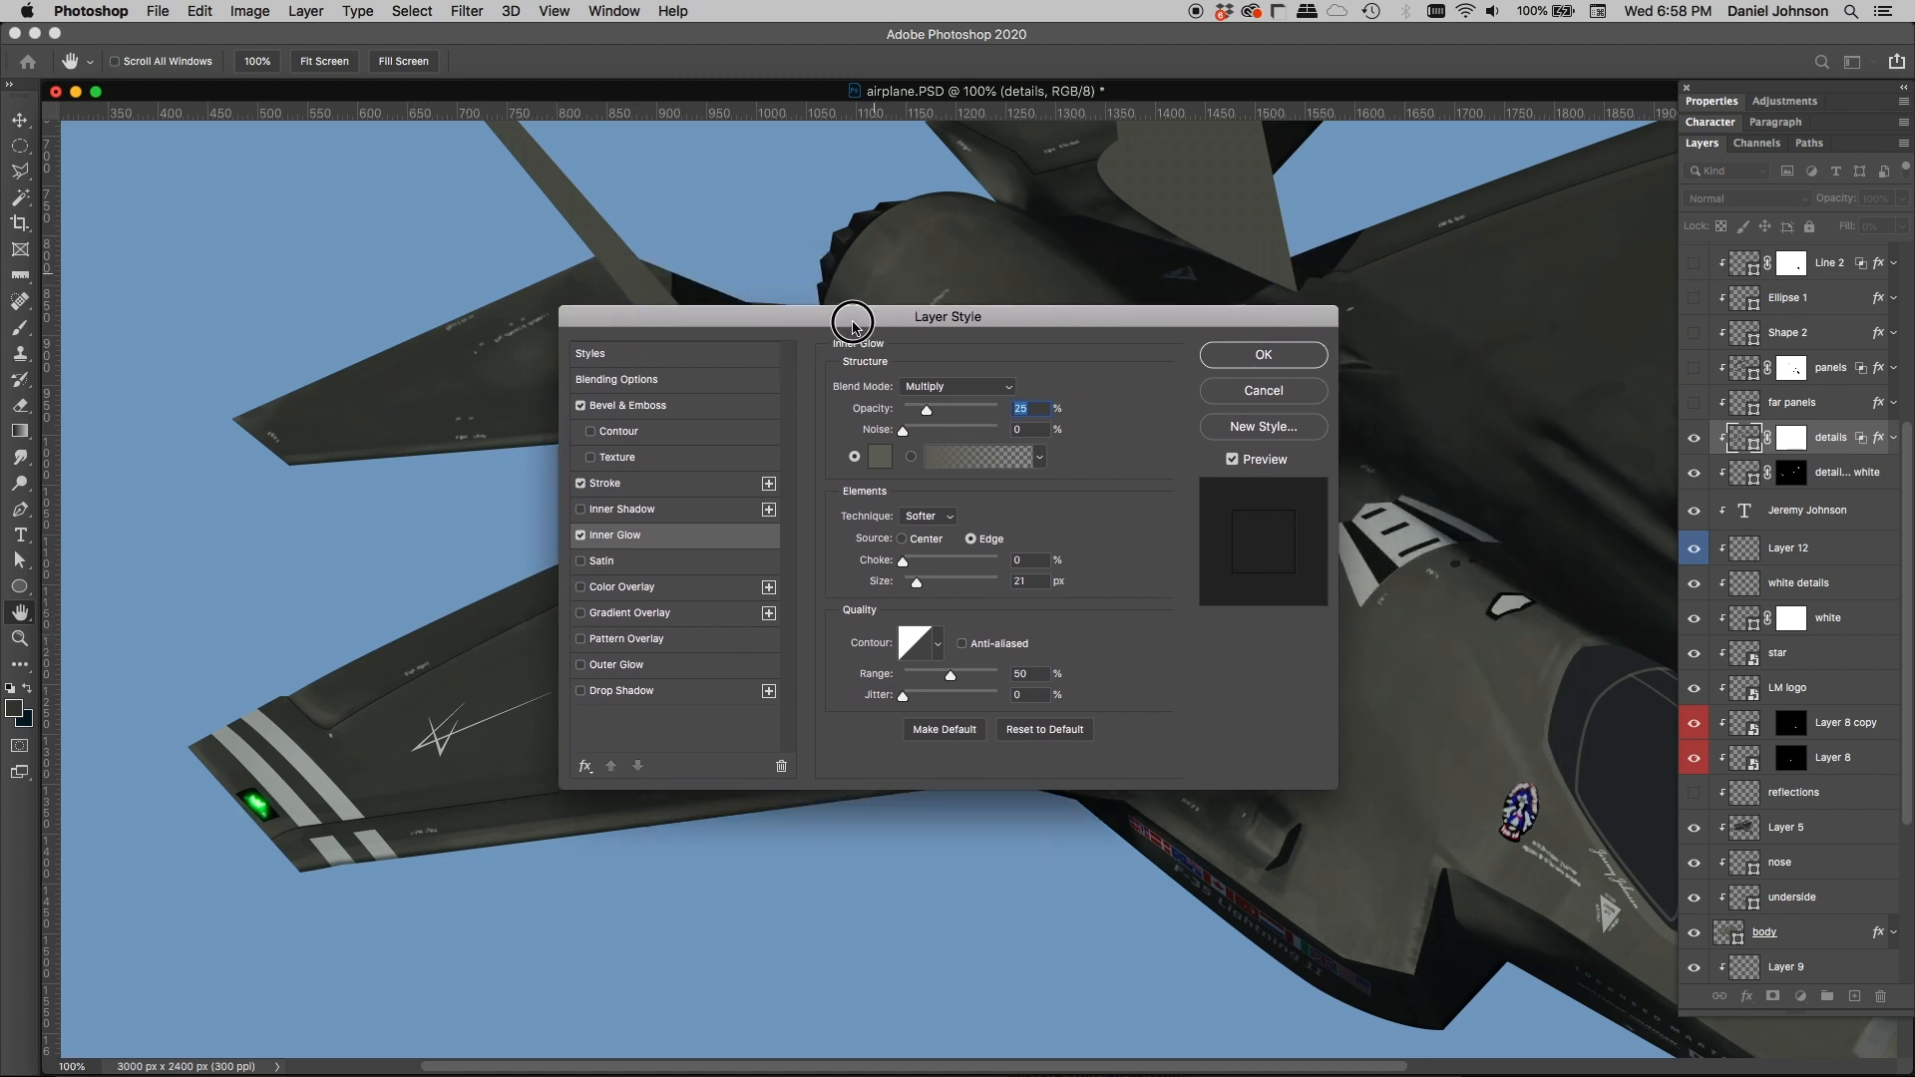
# Step: Review the details layer's Blending Options with the wing uncovered, and close the Layer Style settings without applying changes
pyautogui.click(635, 384)
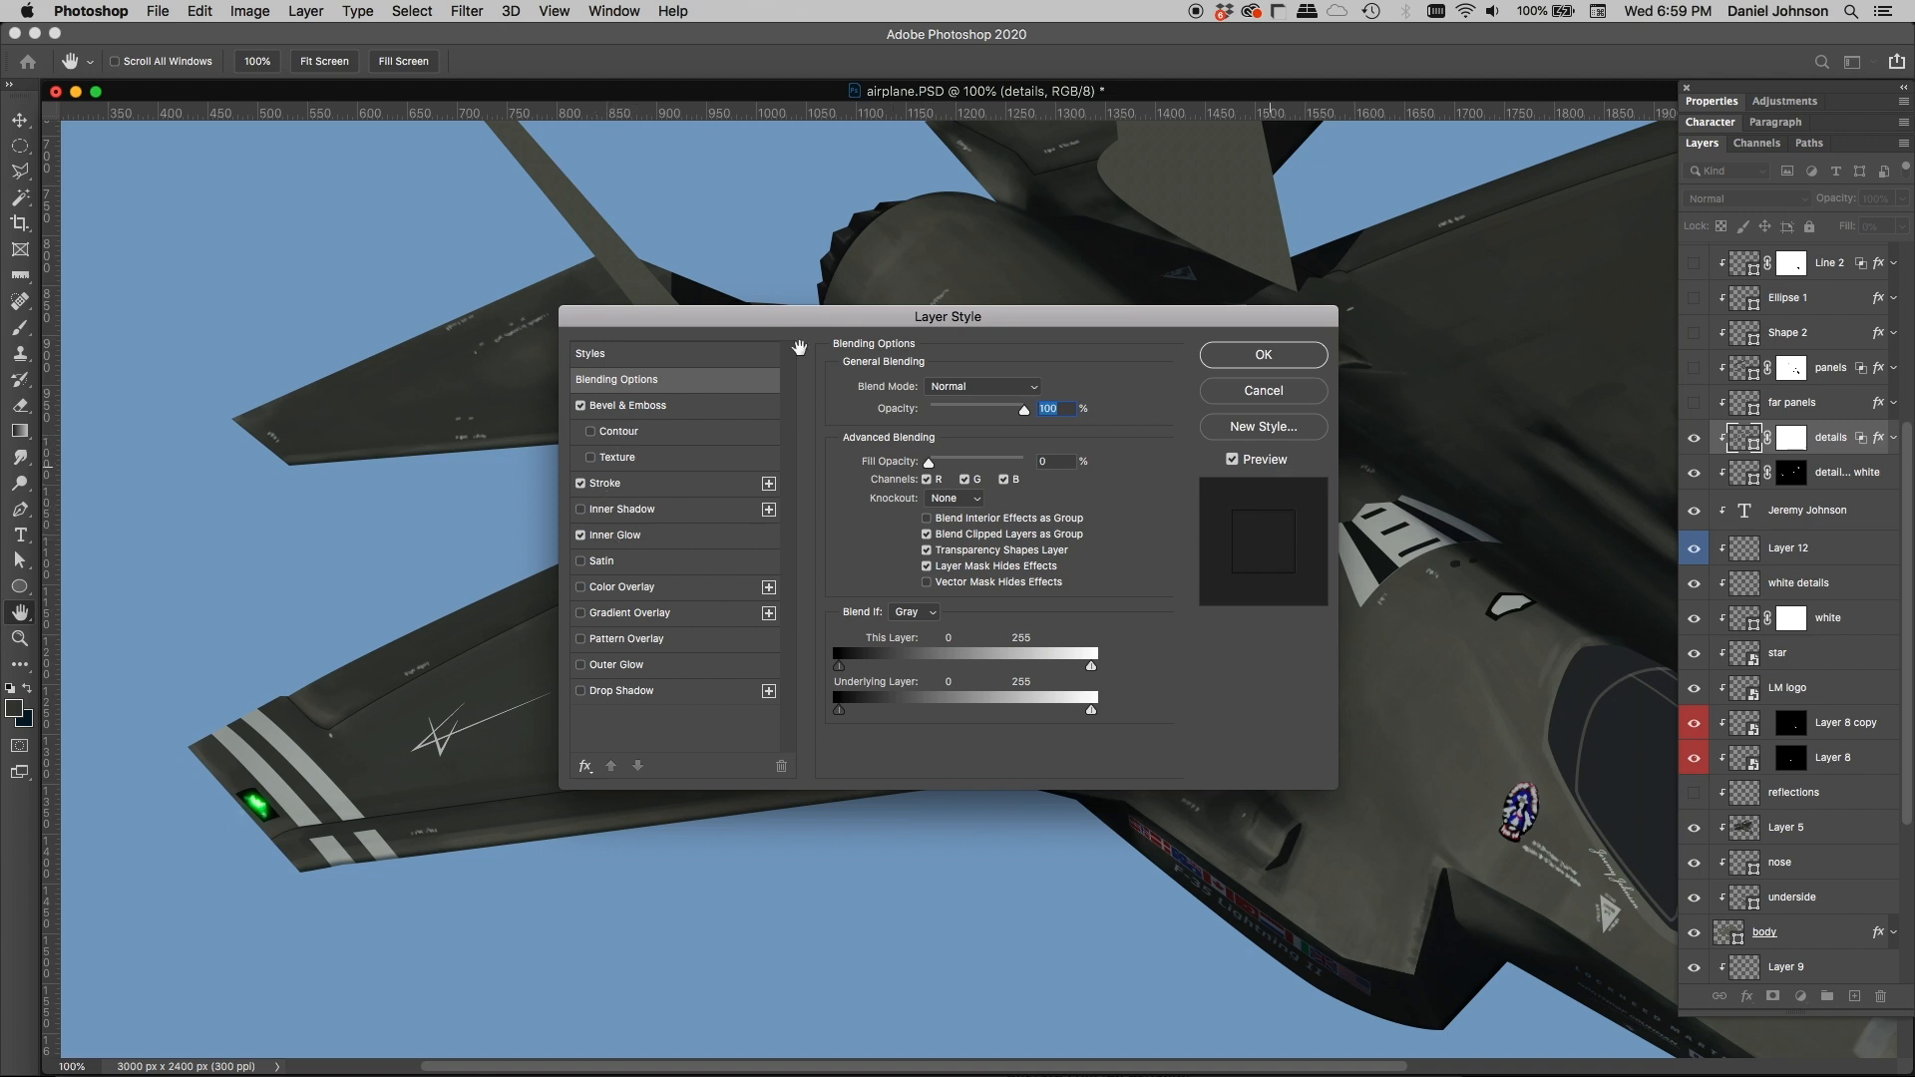
pyautogui.moveTo(662, 313); pyautogui.dragTo(1026, 312)
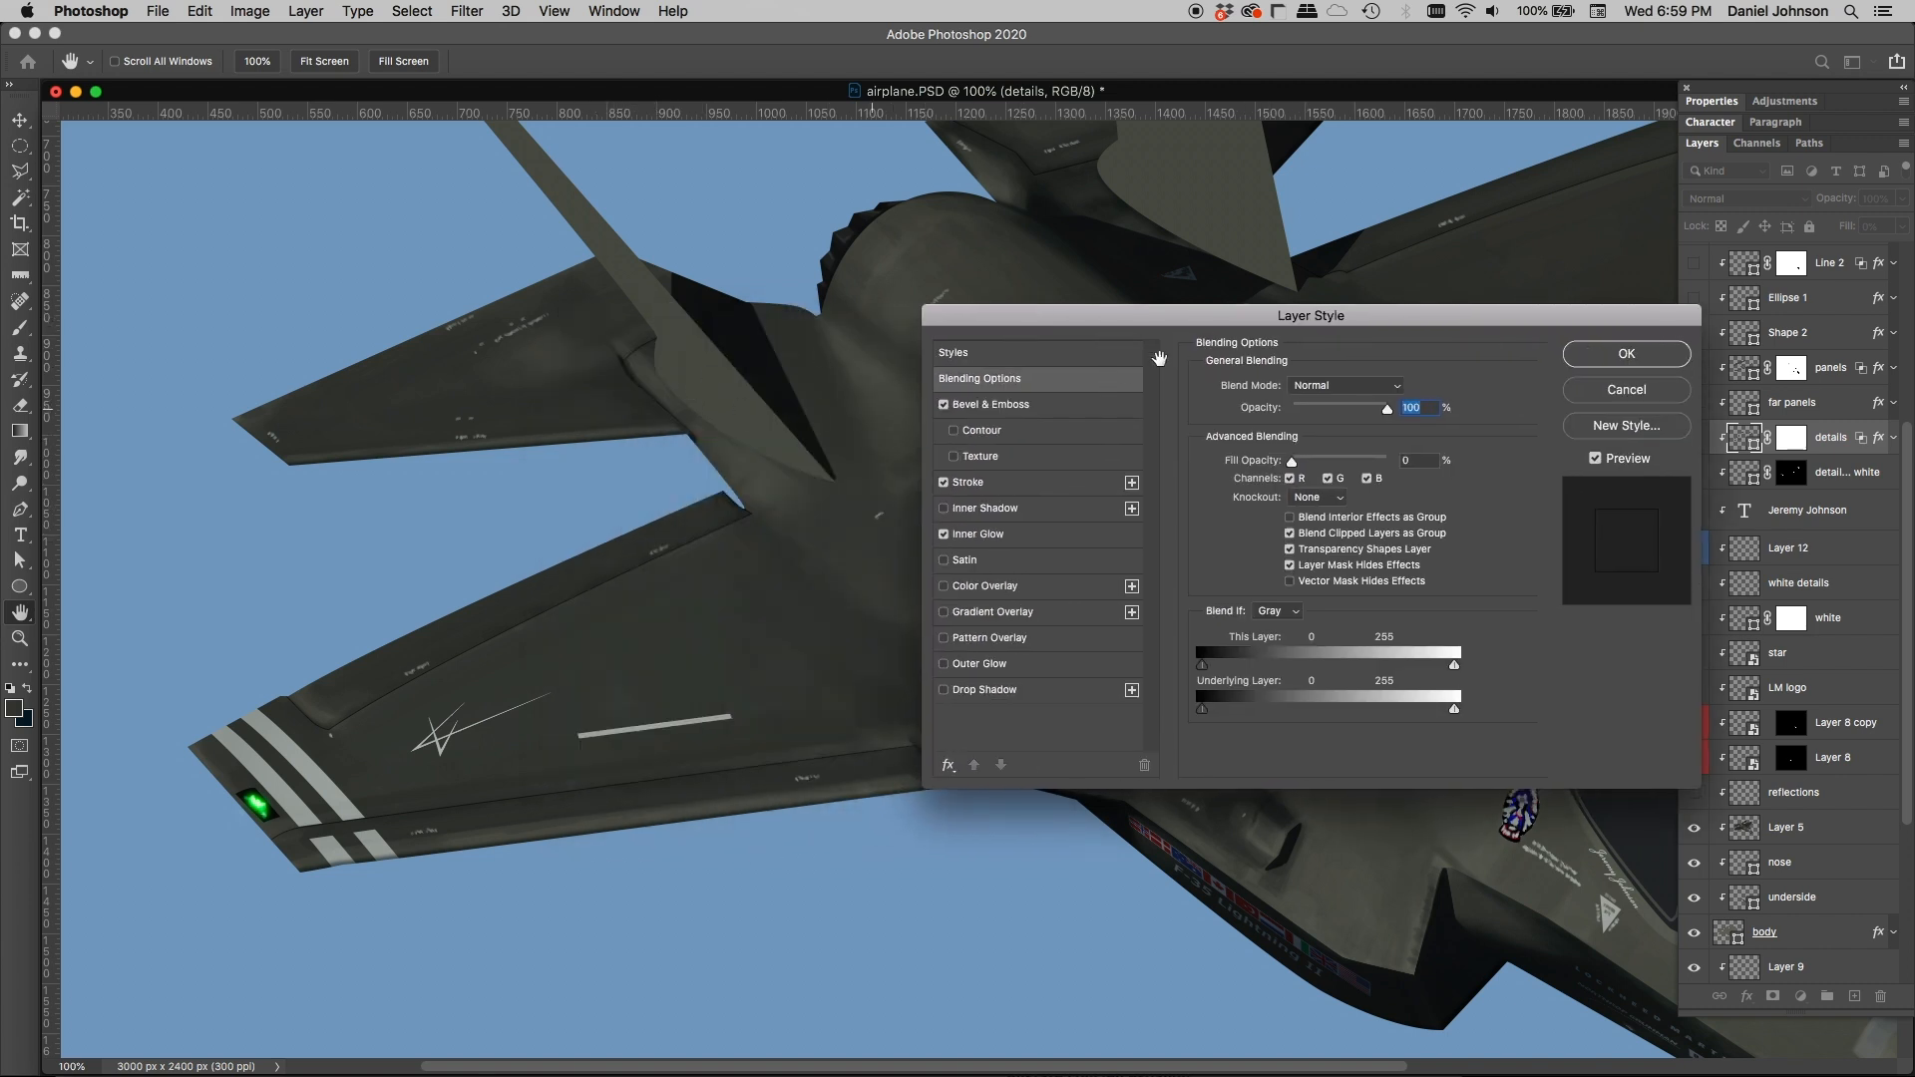
pyautogui.moveTo(1162, 317); pyautogui.dragTo(830, 325)
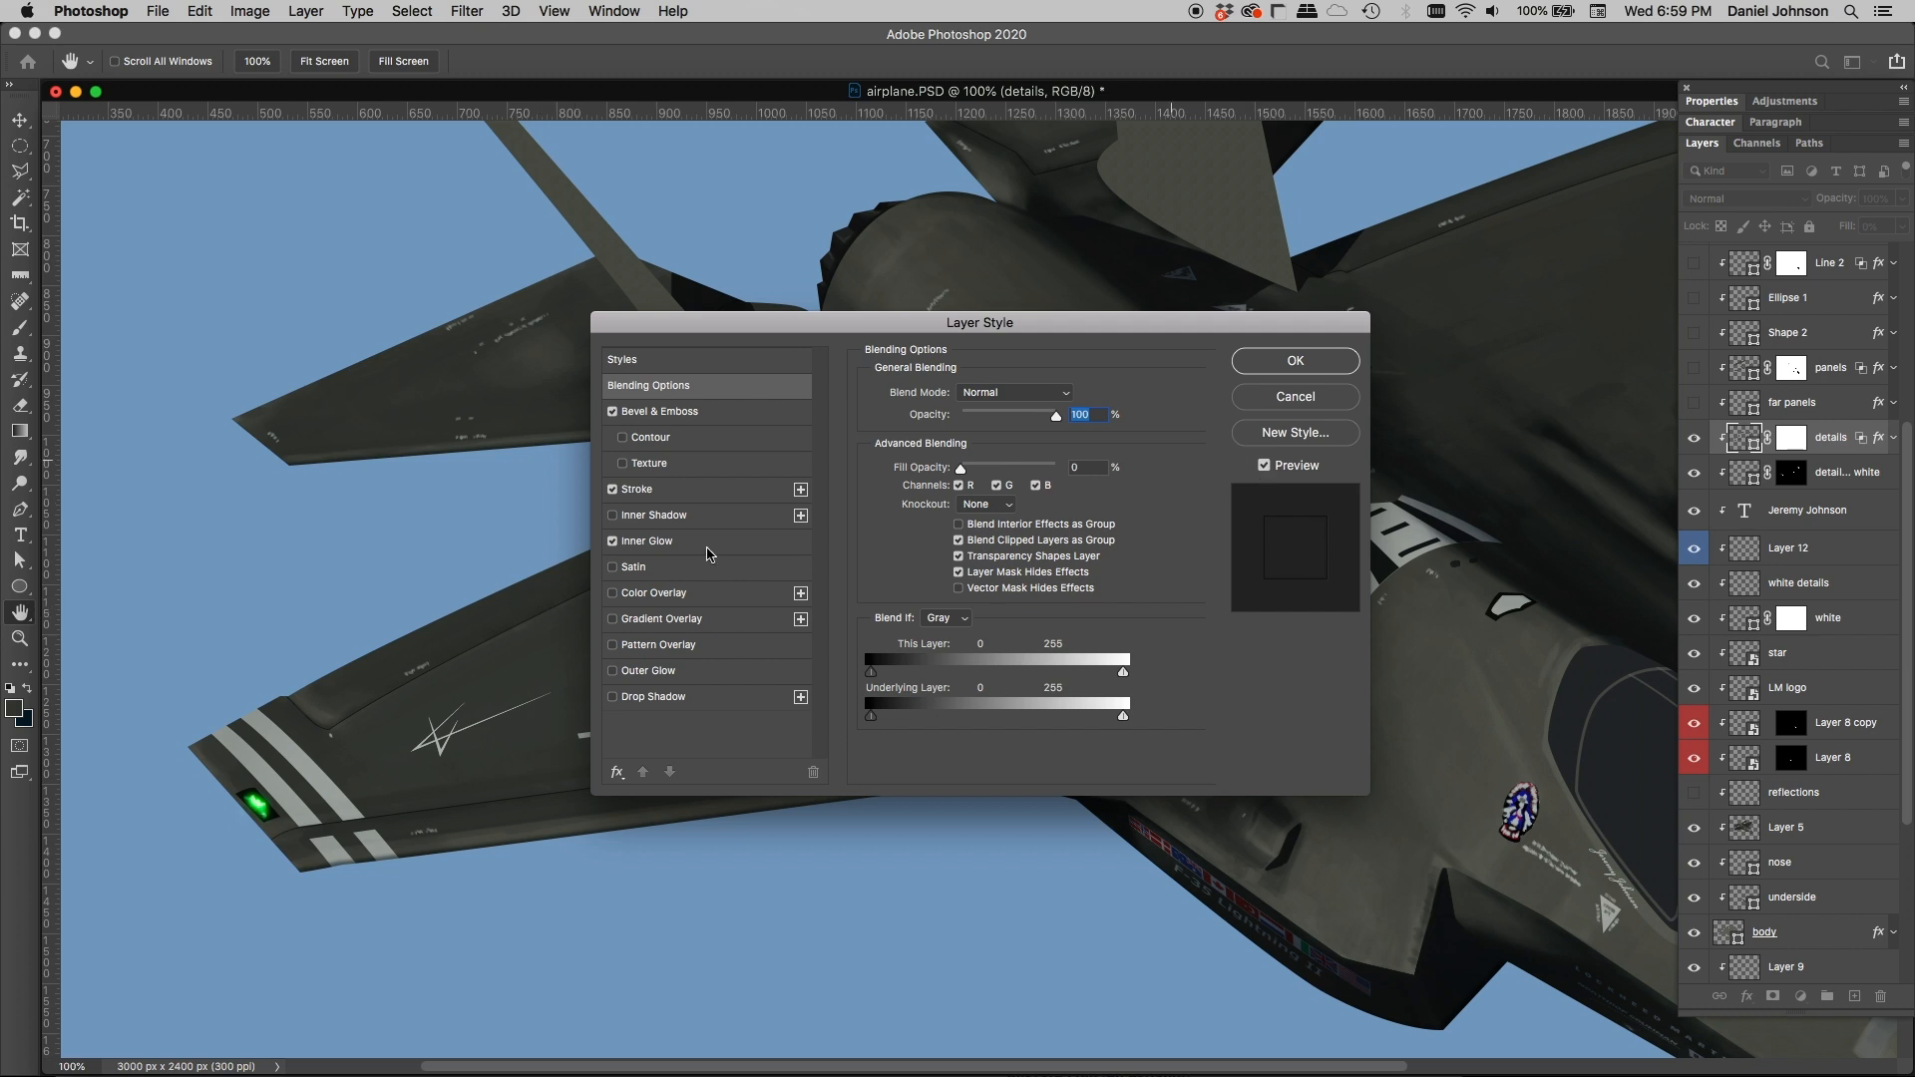
pyautogui.click(1340, 399)
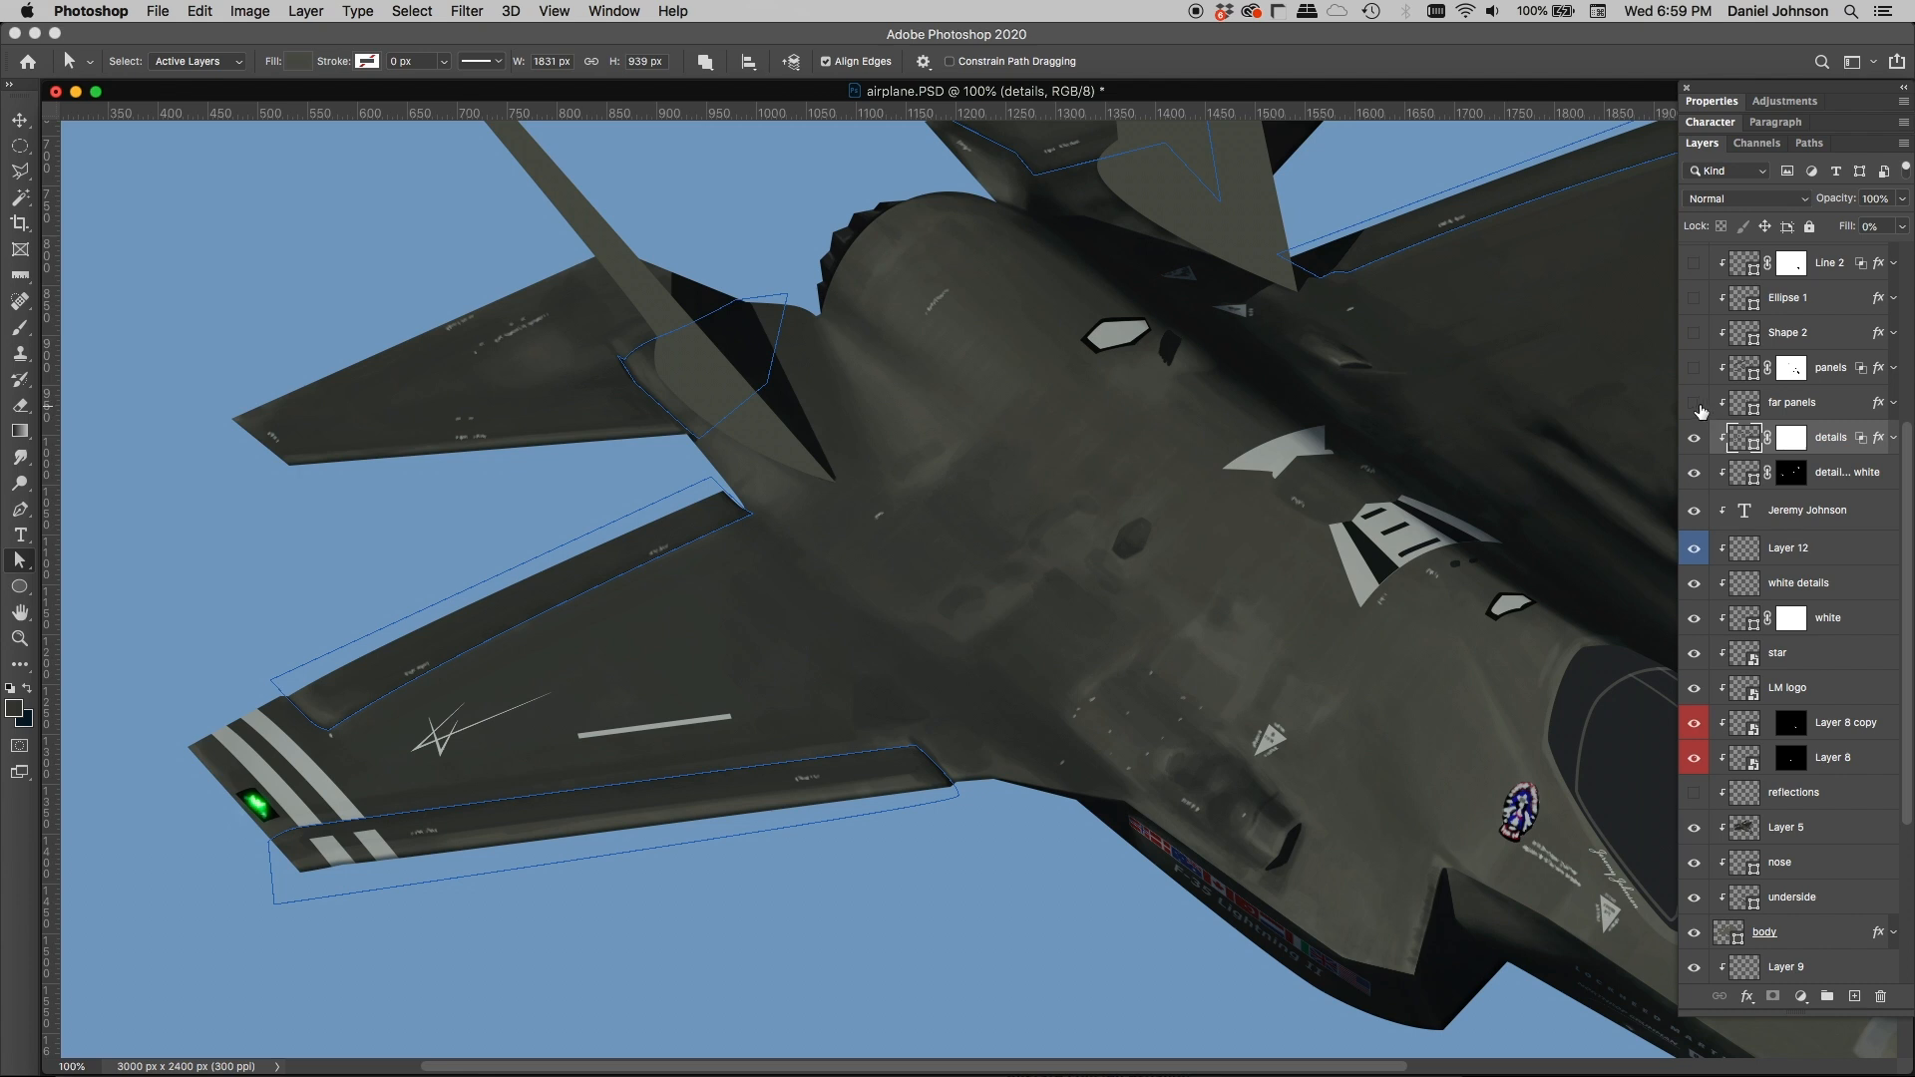
# Step: Show the far panels layer and select it to display its panel outlines near the far wing root
pyautogui.click(1399, 431)
pyautogui.moveTo(1399, 431); pyautogui.dragTo(1658, 356)
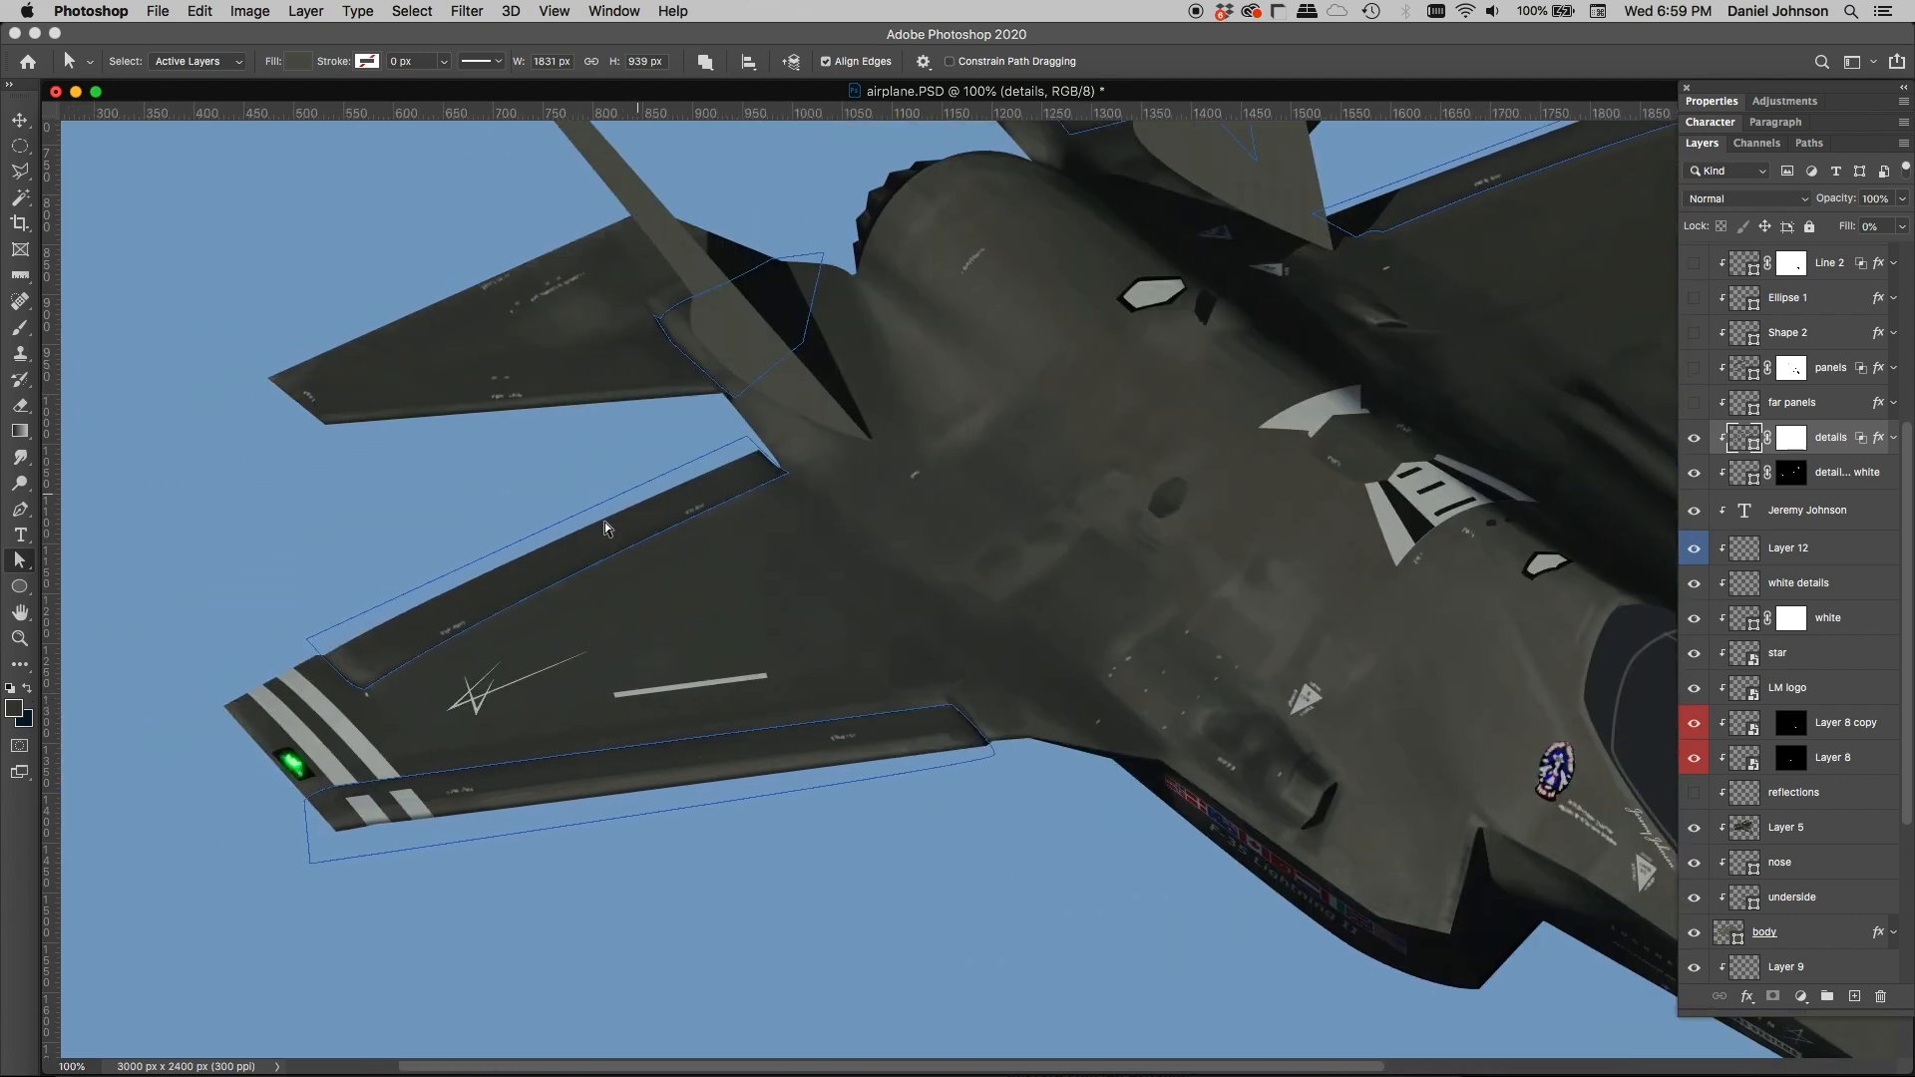
pyautogui.moveTo(1046, 571); pyautogui.dragTo(506, 699)
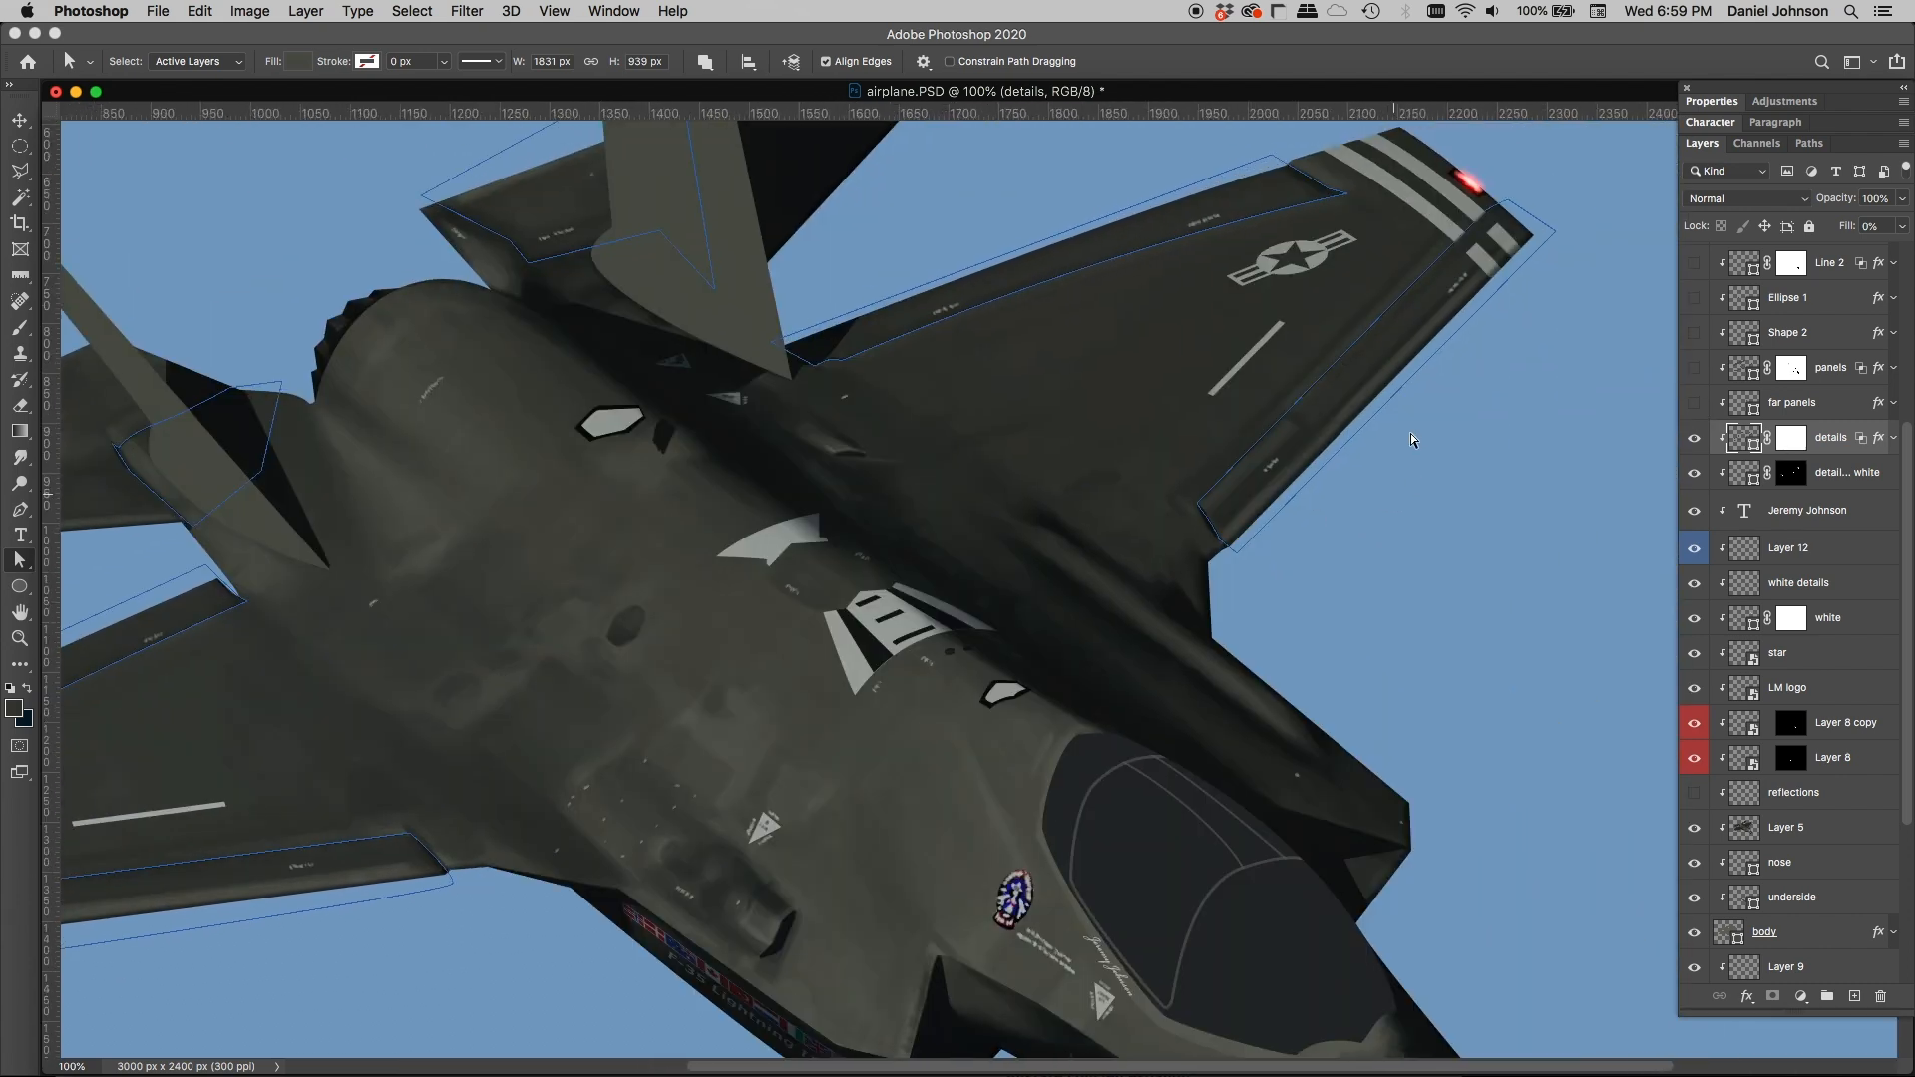
pyautogui.click(1750, 407)
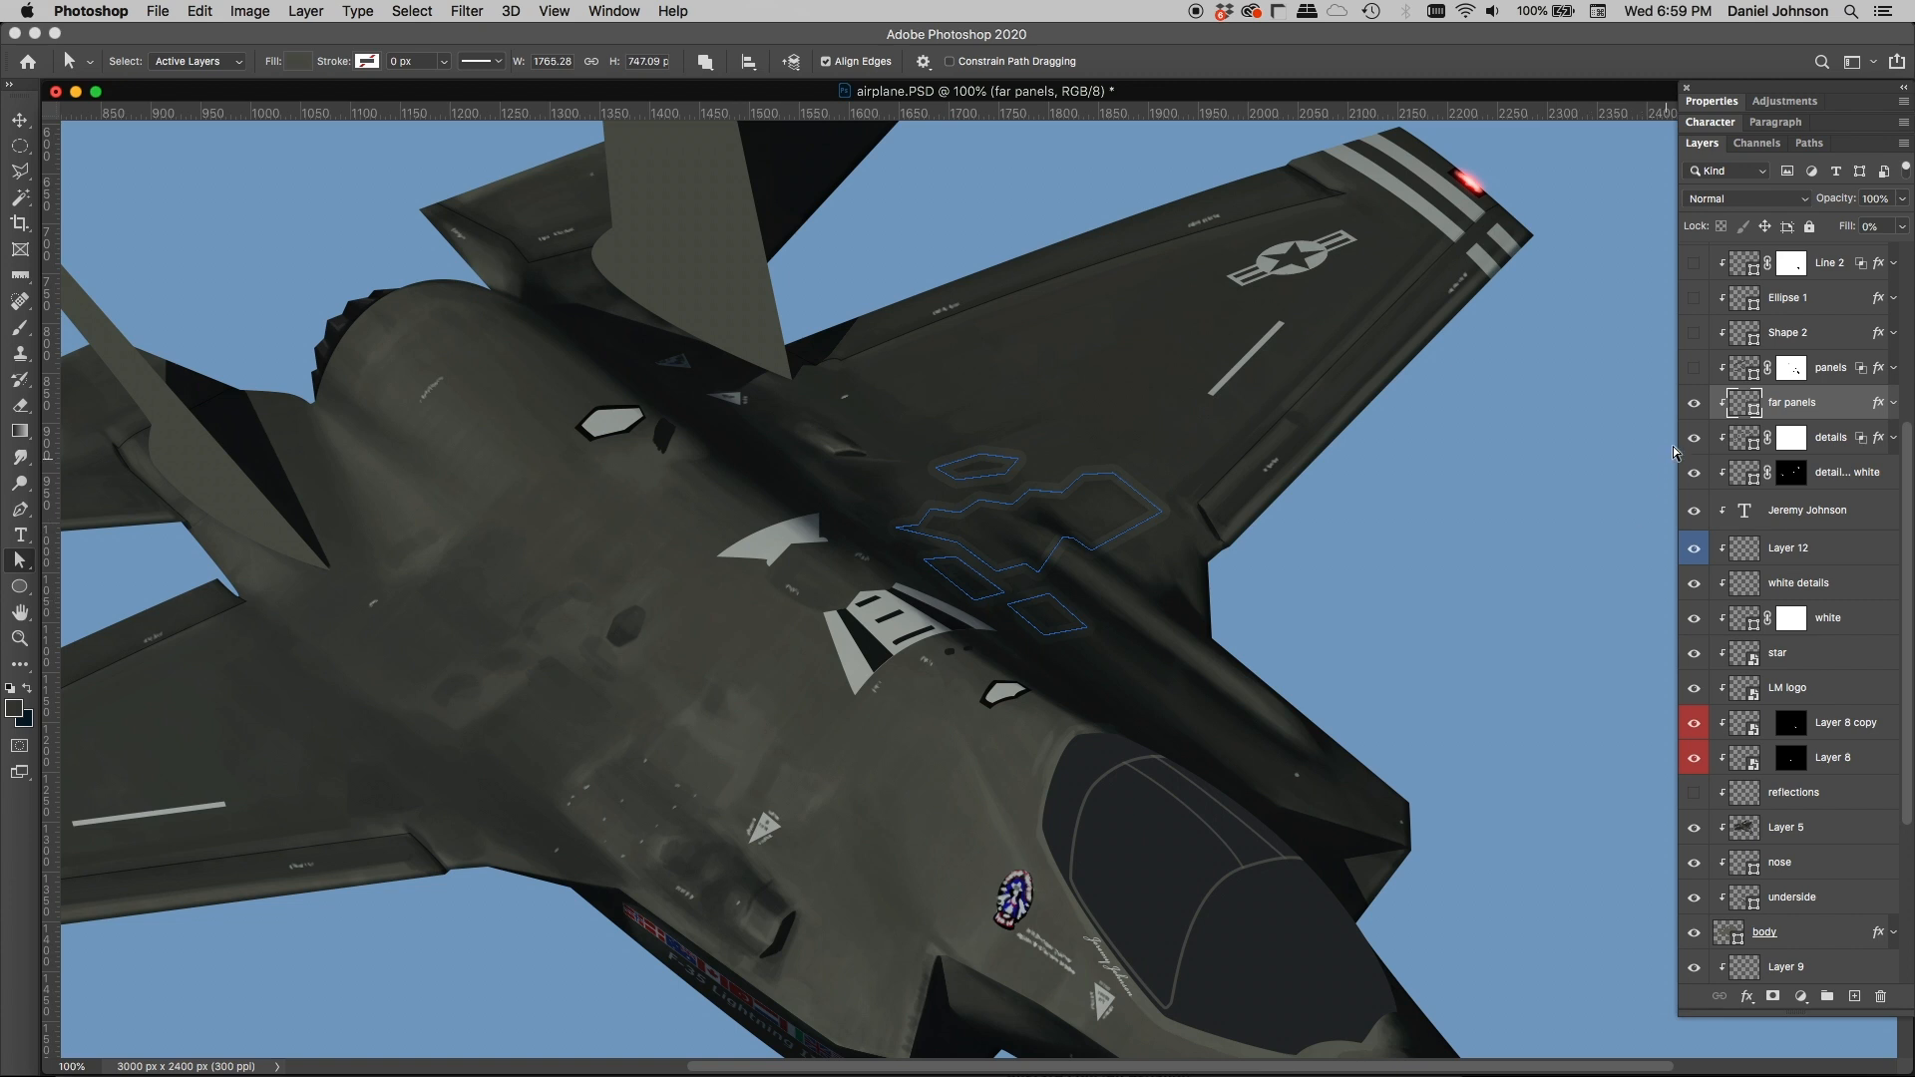
# Step: Show the panels layer and select it to display the panel outlines across the fuselage and around the cockpit
pyautogui.click(1695, 371)
pyautogui.click(1745, 369)
pyautogui.hscroll(-5, 1299, 595)
pyautogui.scroll(-2, 1299, 594)
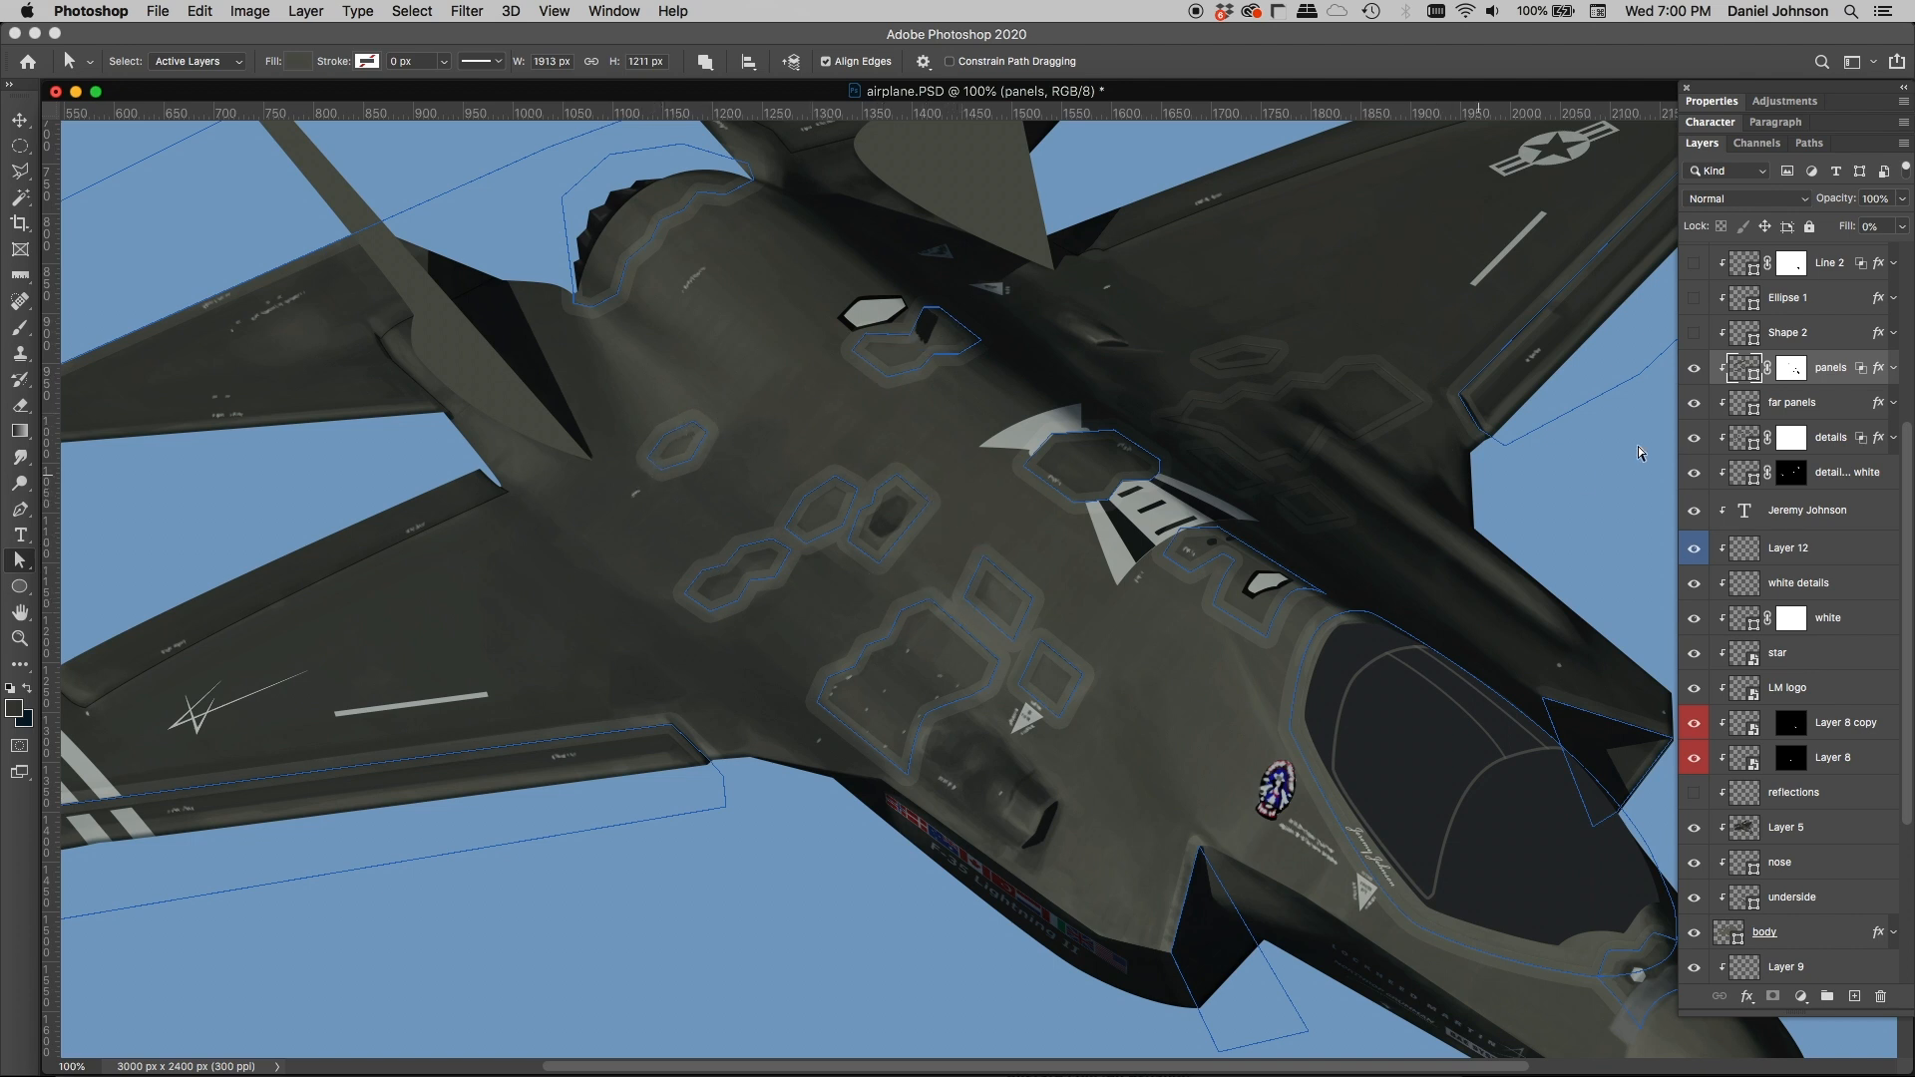
# Step: Show the Shape 2 and Ellipse 1 layers, selecting each to display its outlines on the fuselage and wings
pyautogui.scroll(3, 1731, 379)
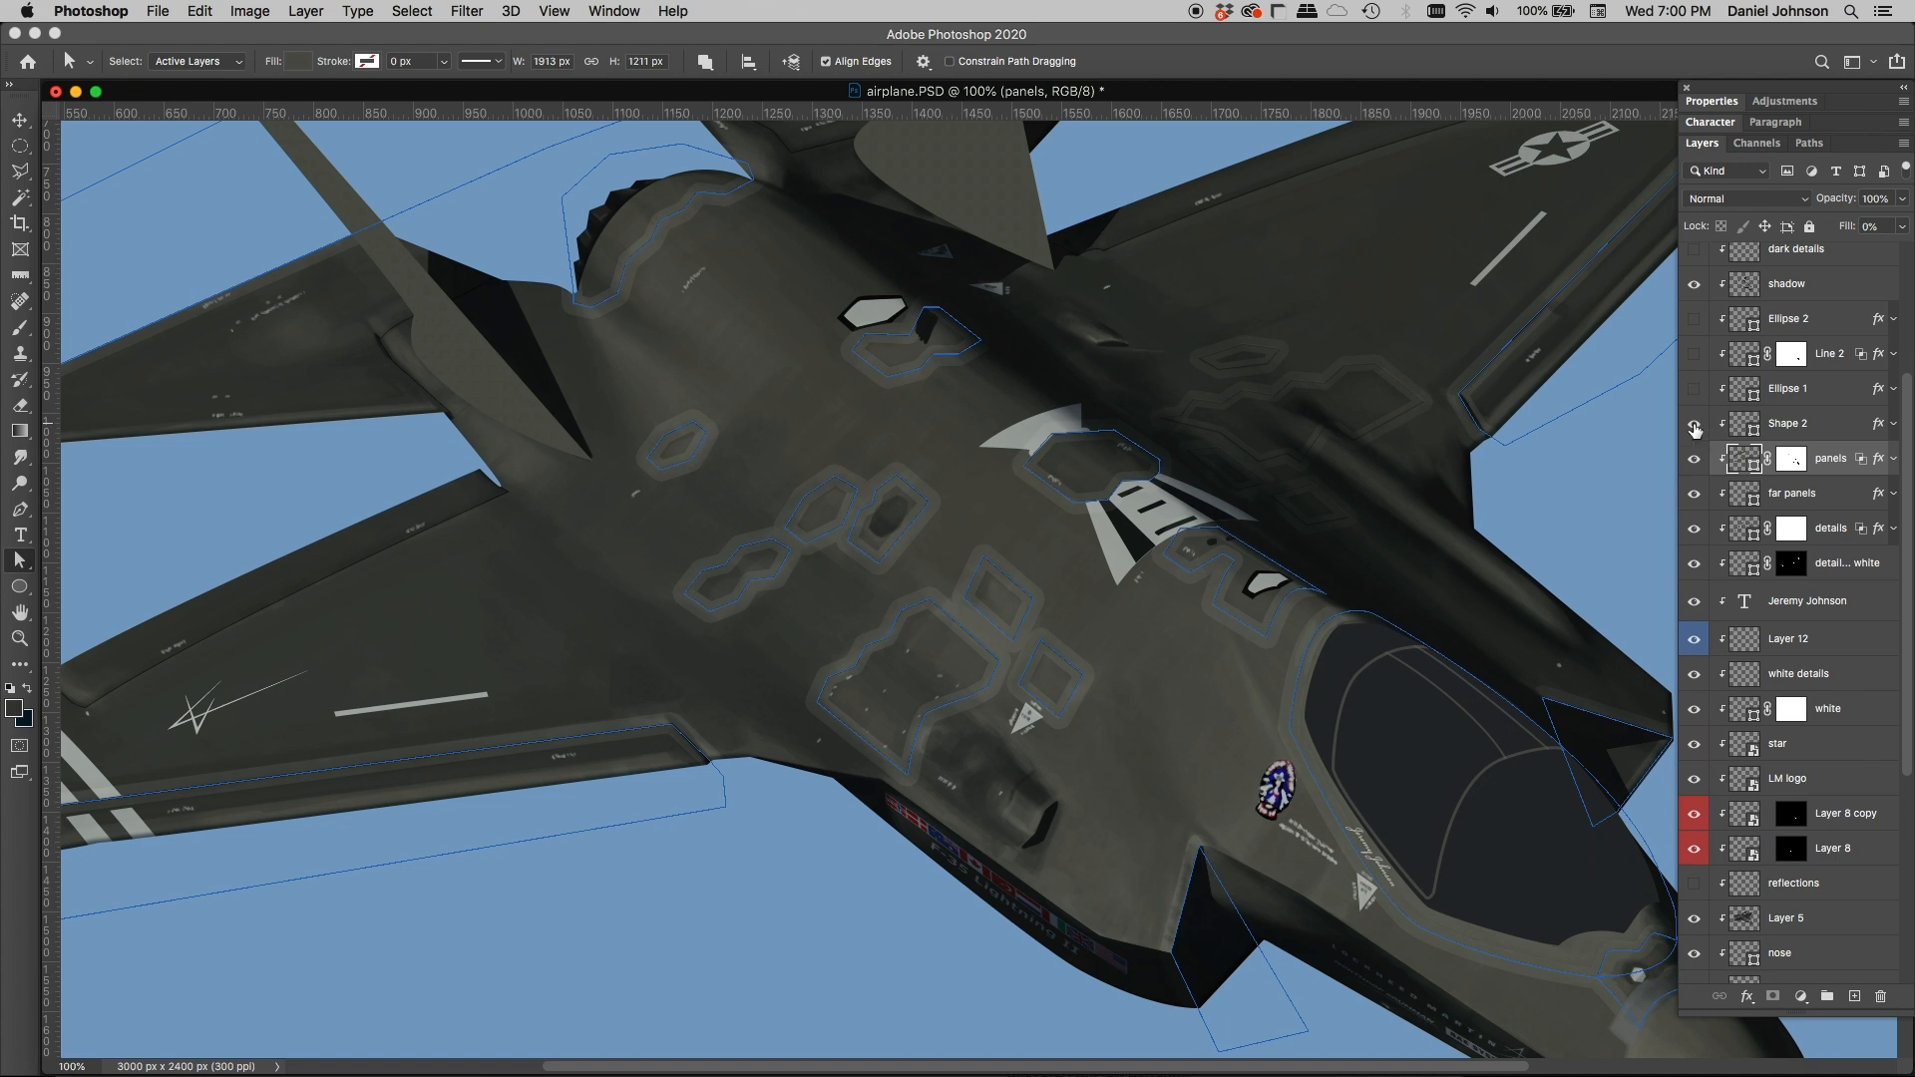
pyautogui.click(1694, 429)
pyautogui.click(1746, 427)
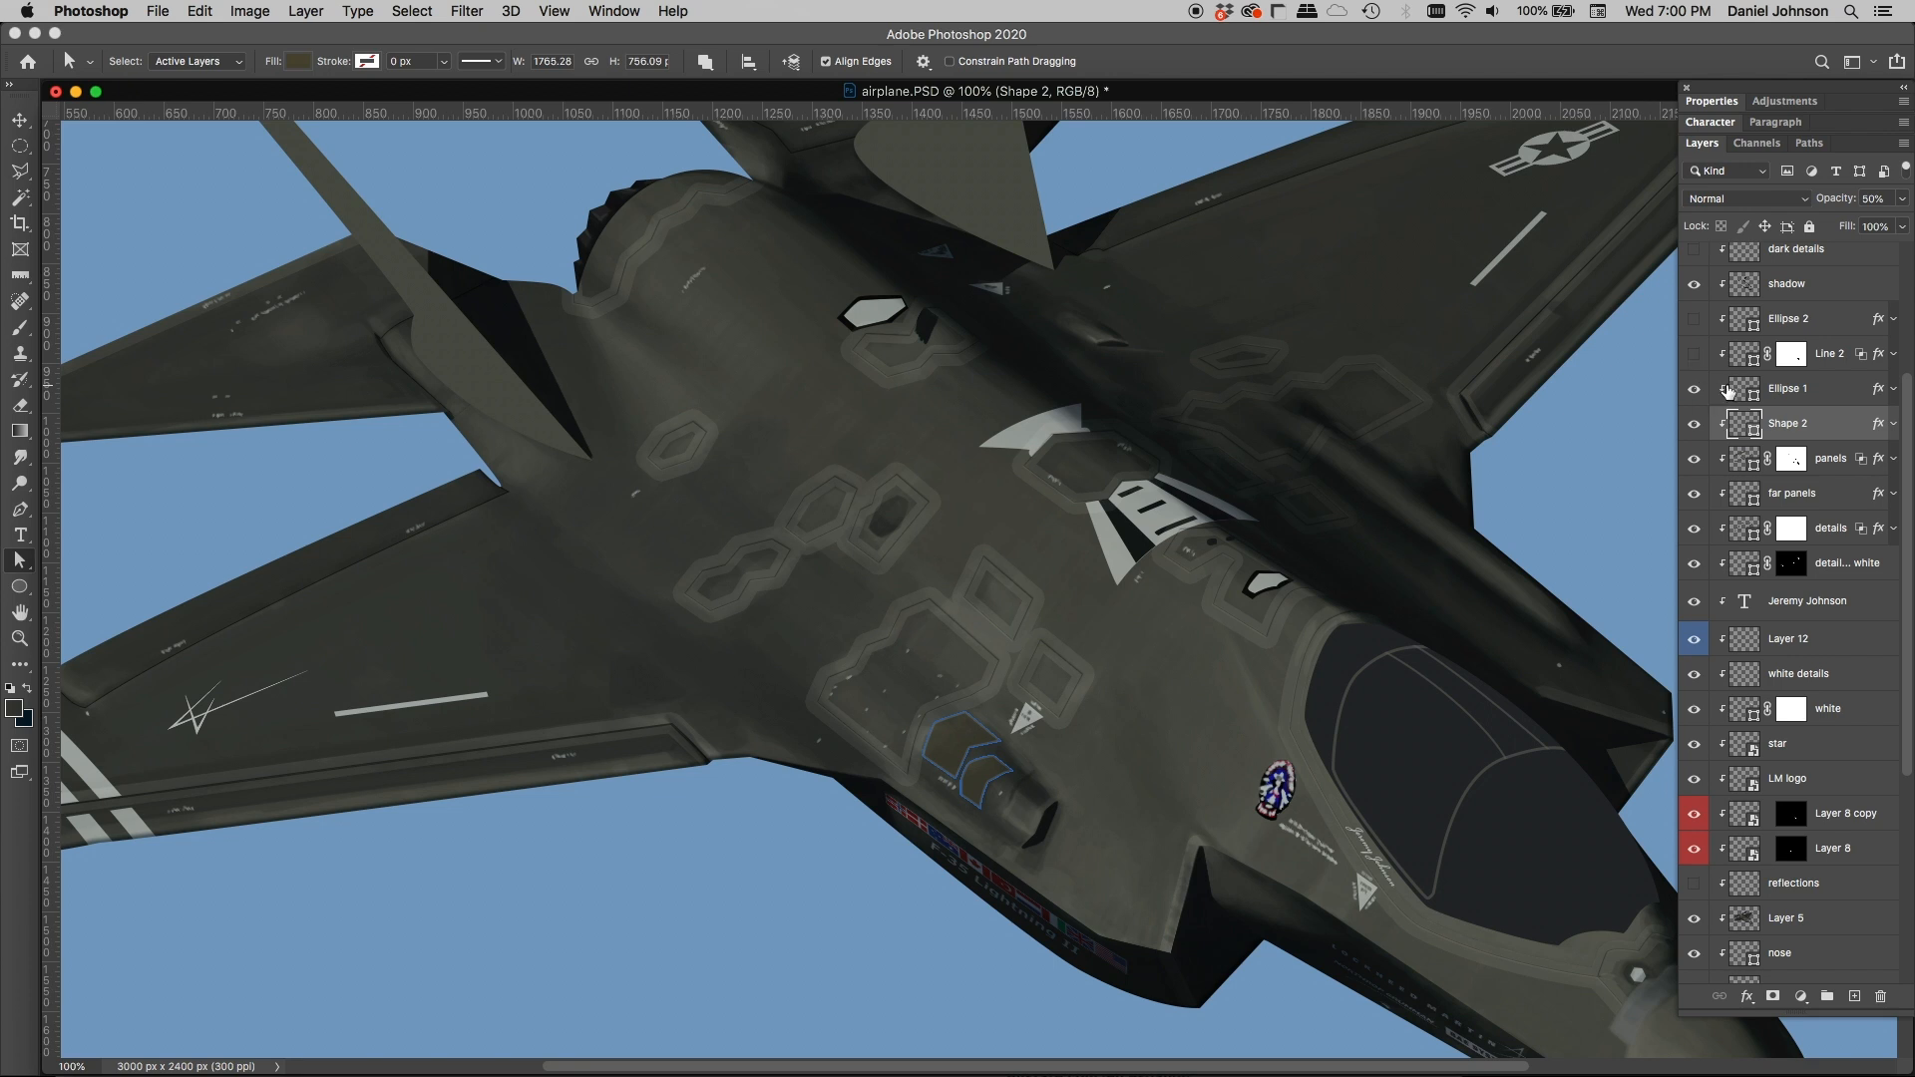
pyautogui.click(1716, 394)
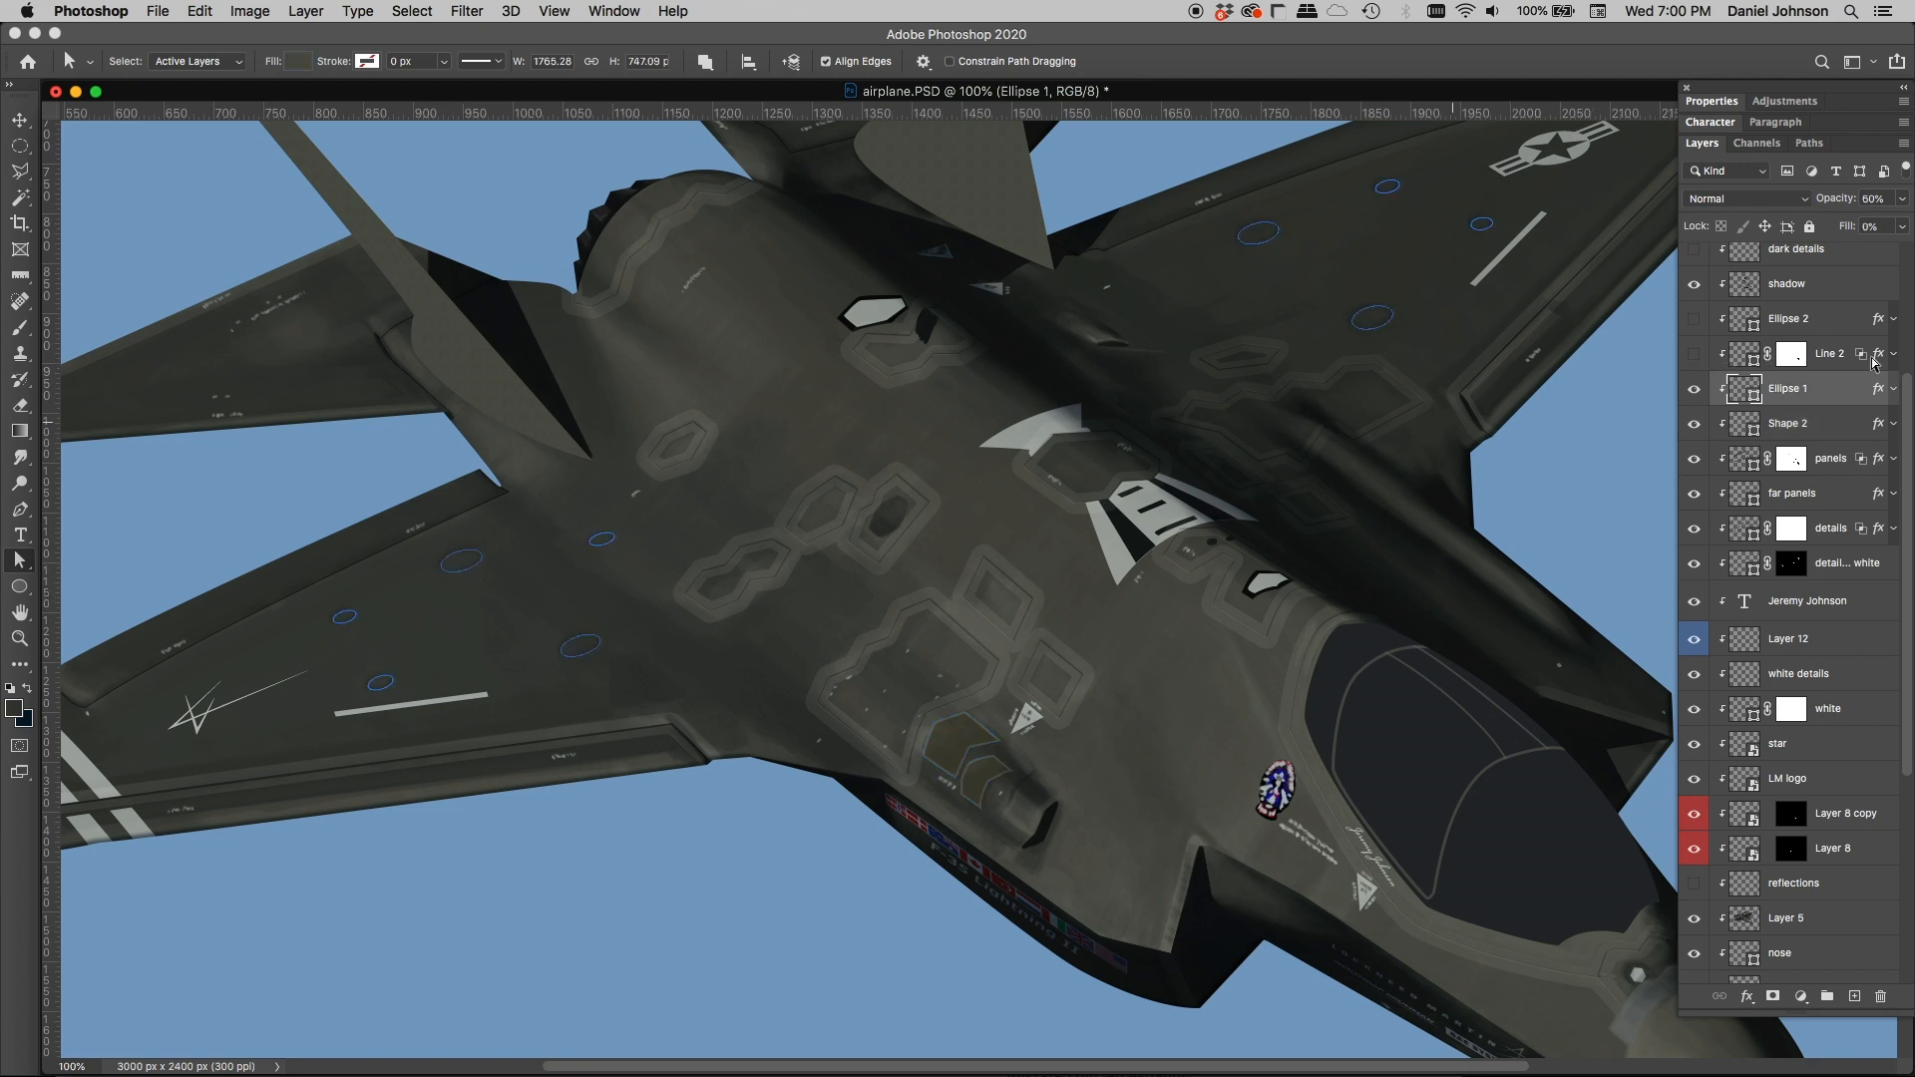
pyautogui.hscroll(3, 1337, 398)
pyautogui.scroll(2, 1338, 398)
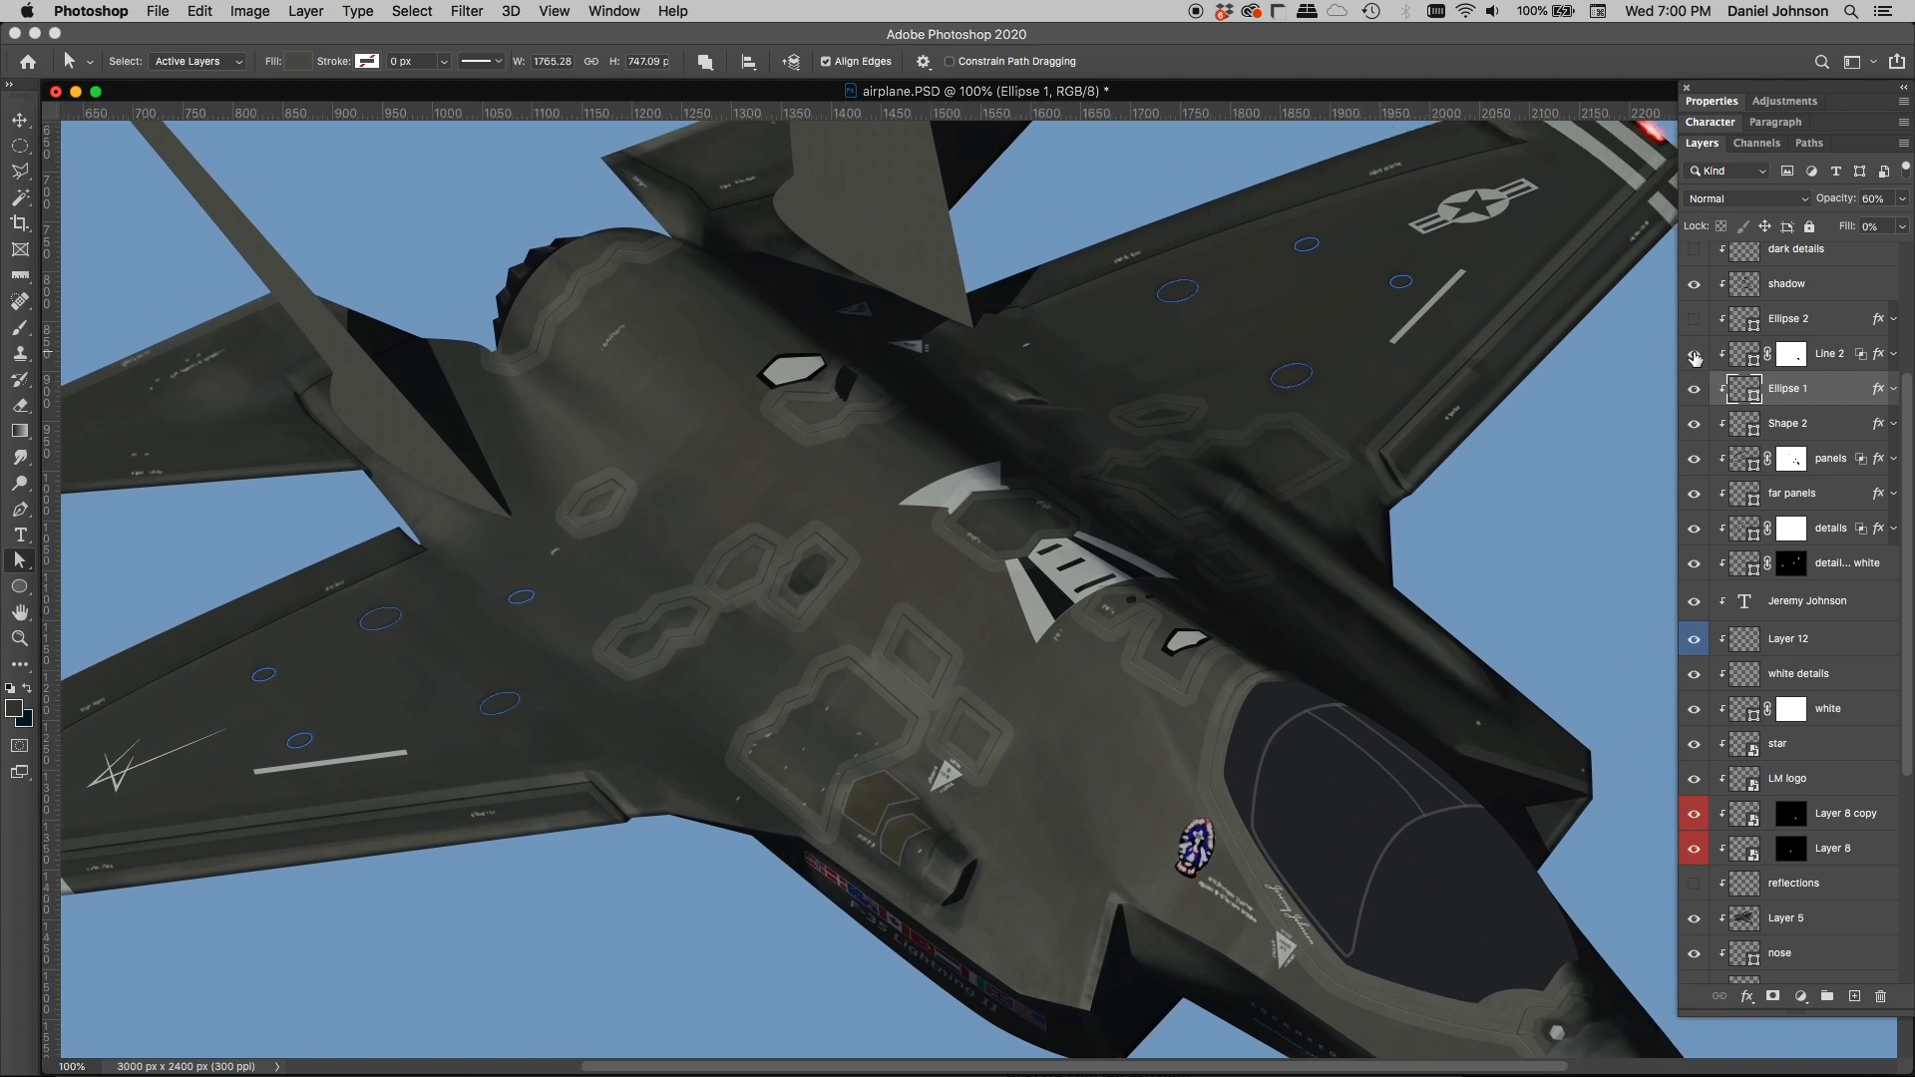
# Step: Show the Line 2 layer and select it, examining its panel lines across both wings and the fuselage
pyautogui.click(1695, 355)
pyautogui.click(1747, 356)
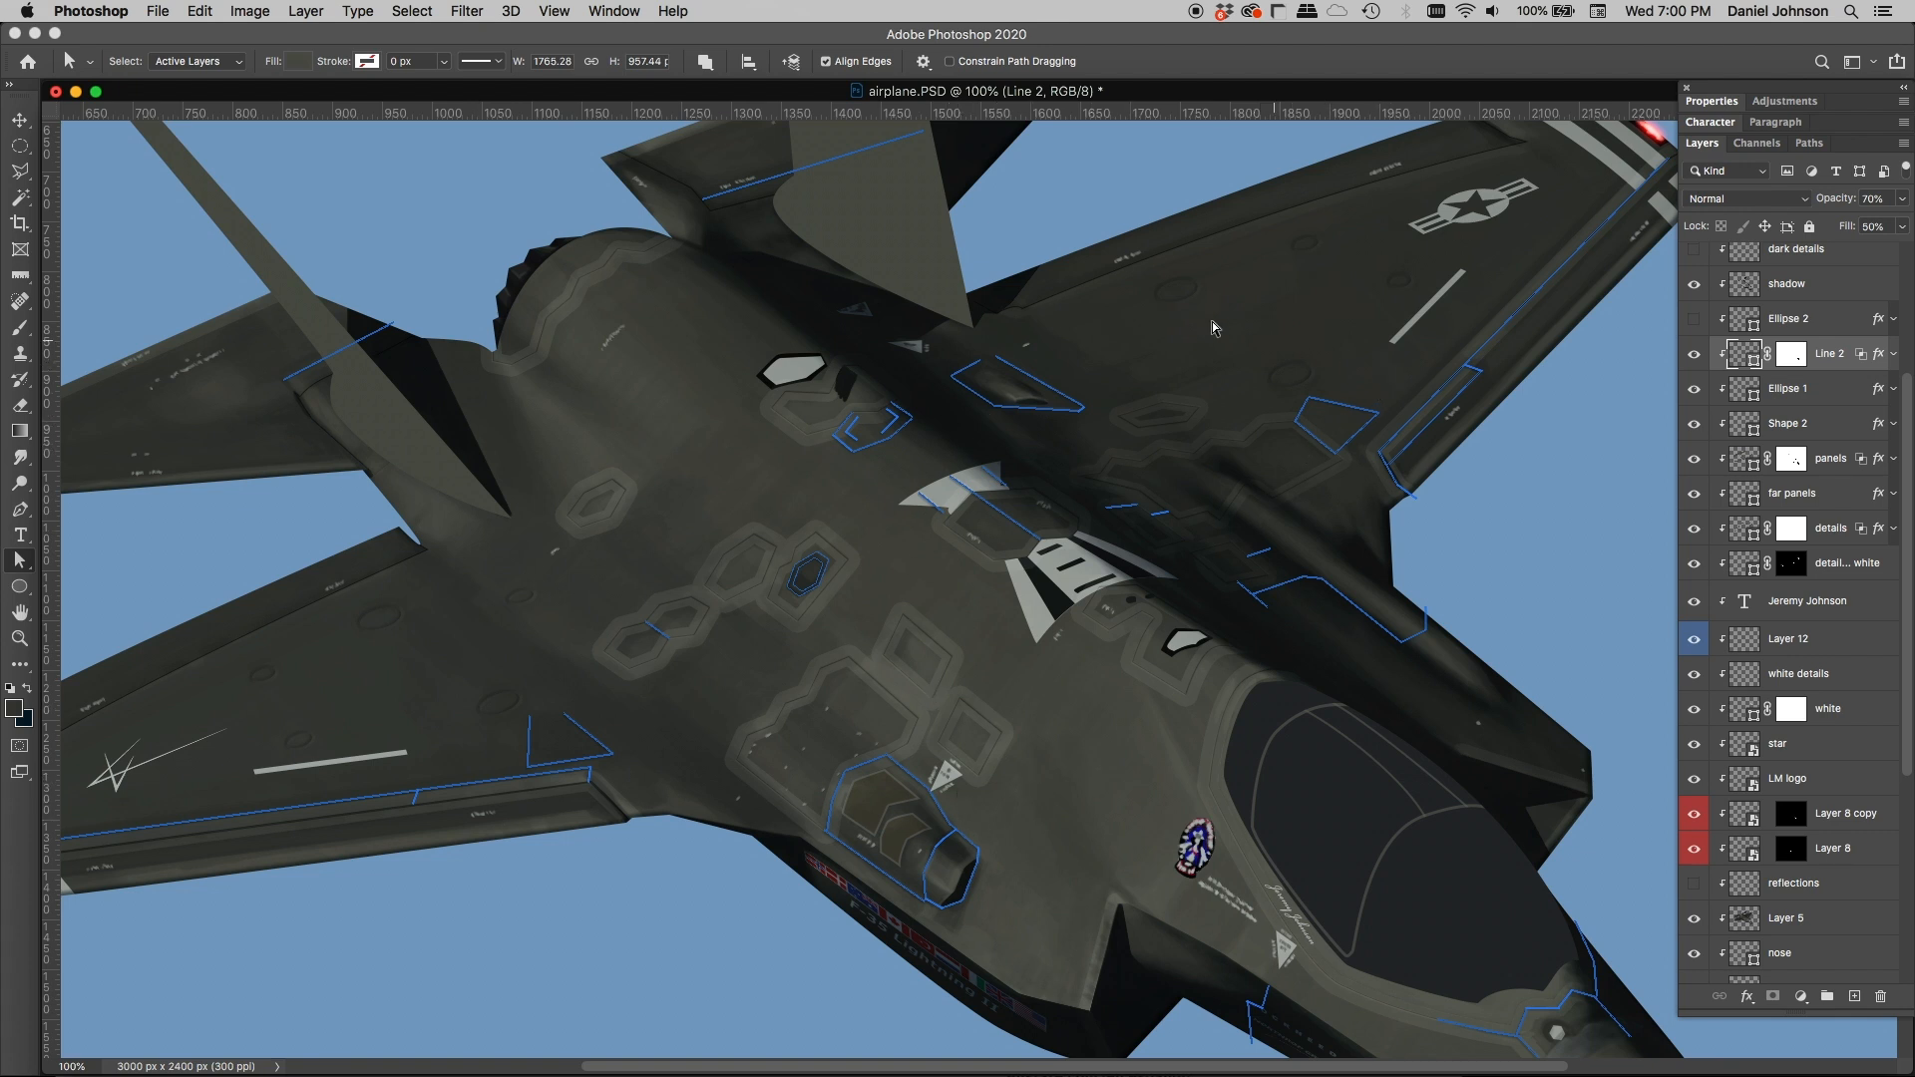
pyautogui.hscroll(-10, 536, 589)
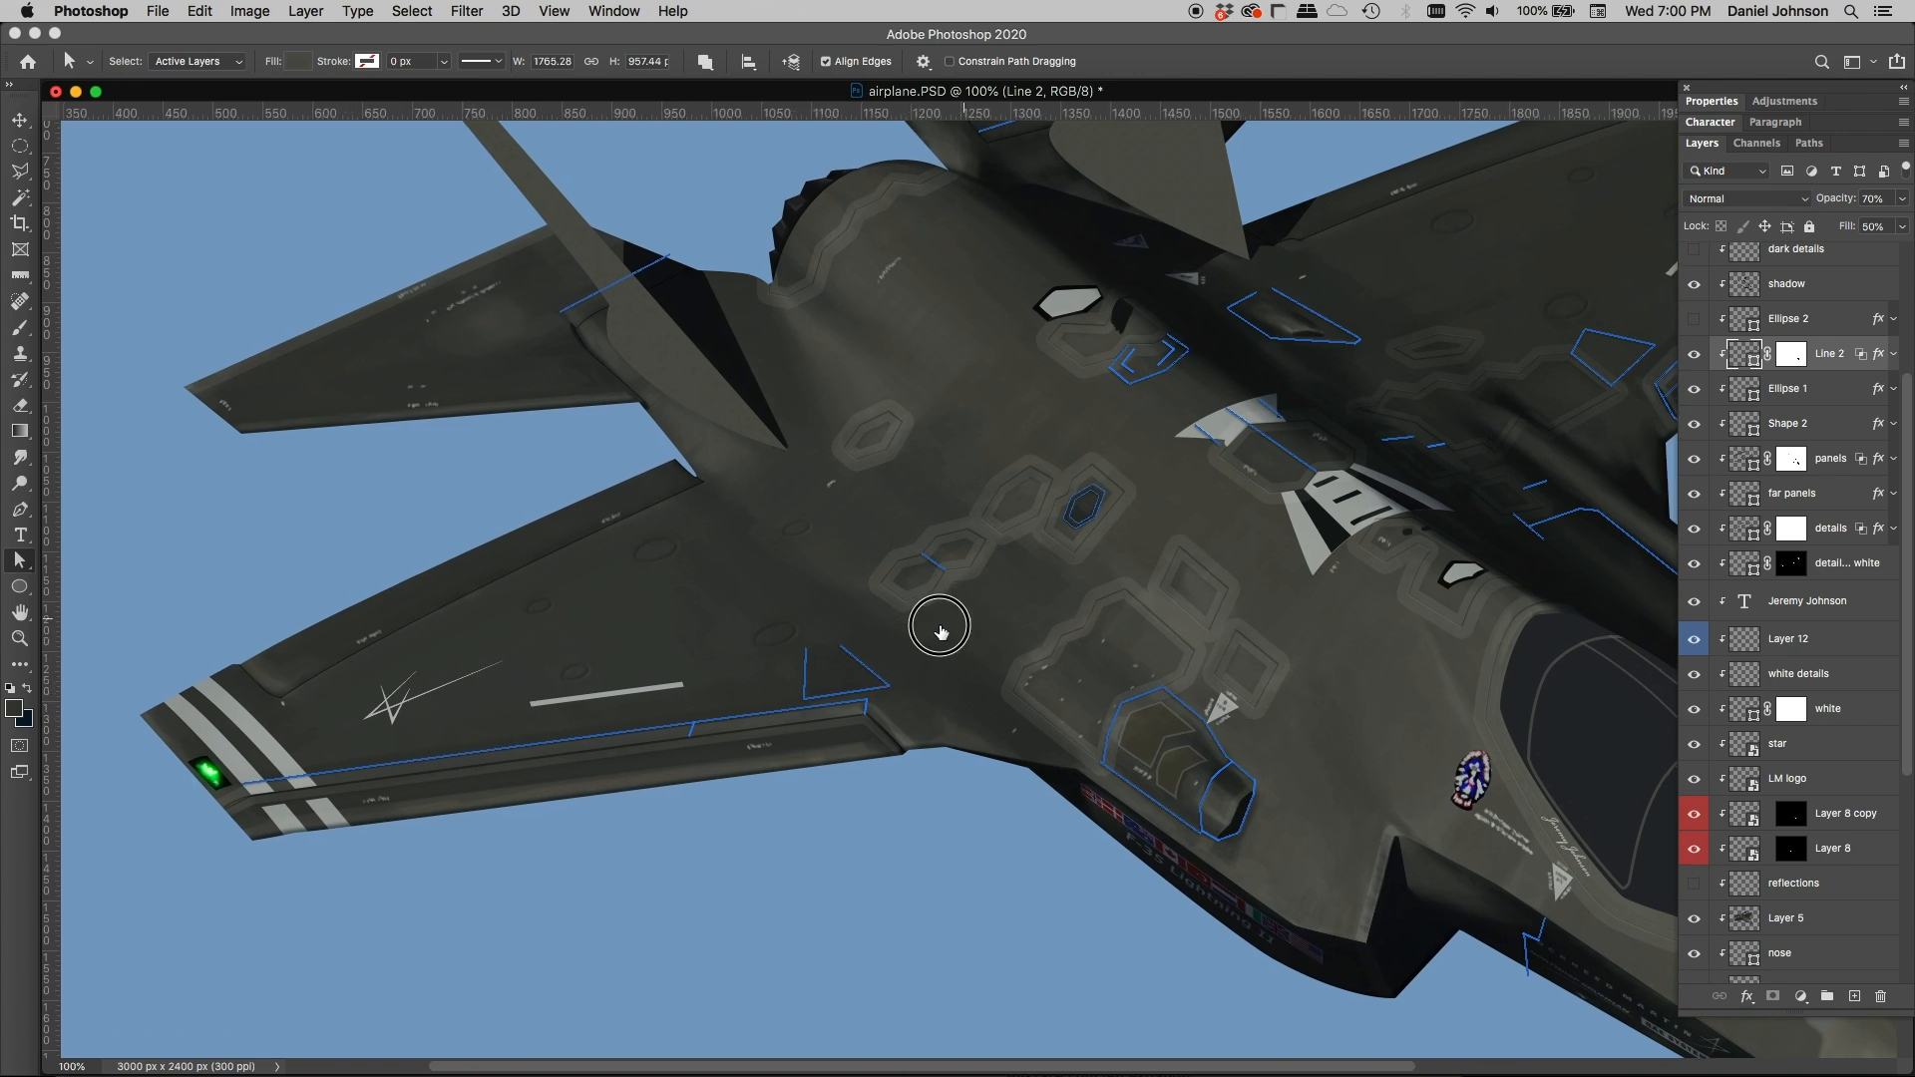
pyautogui.hscroll(3, 933, 628)
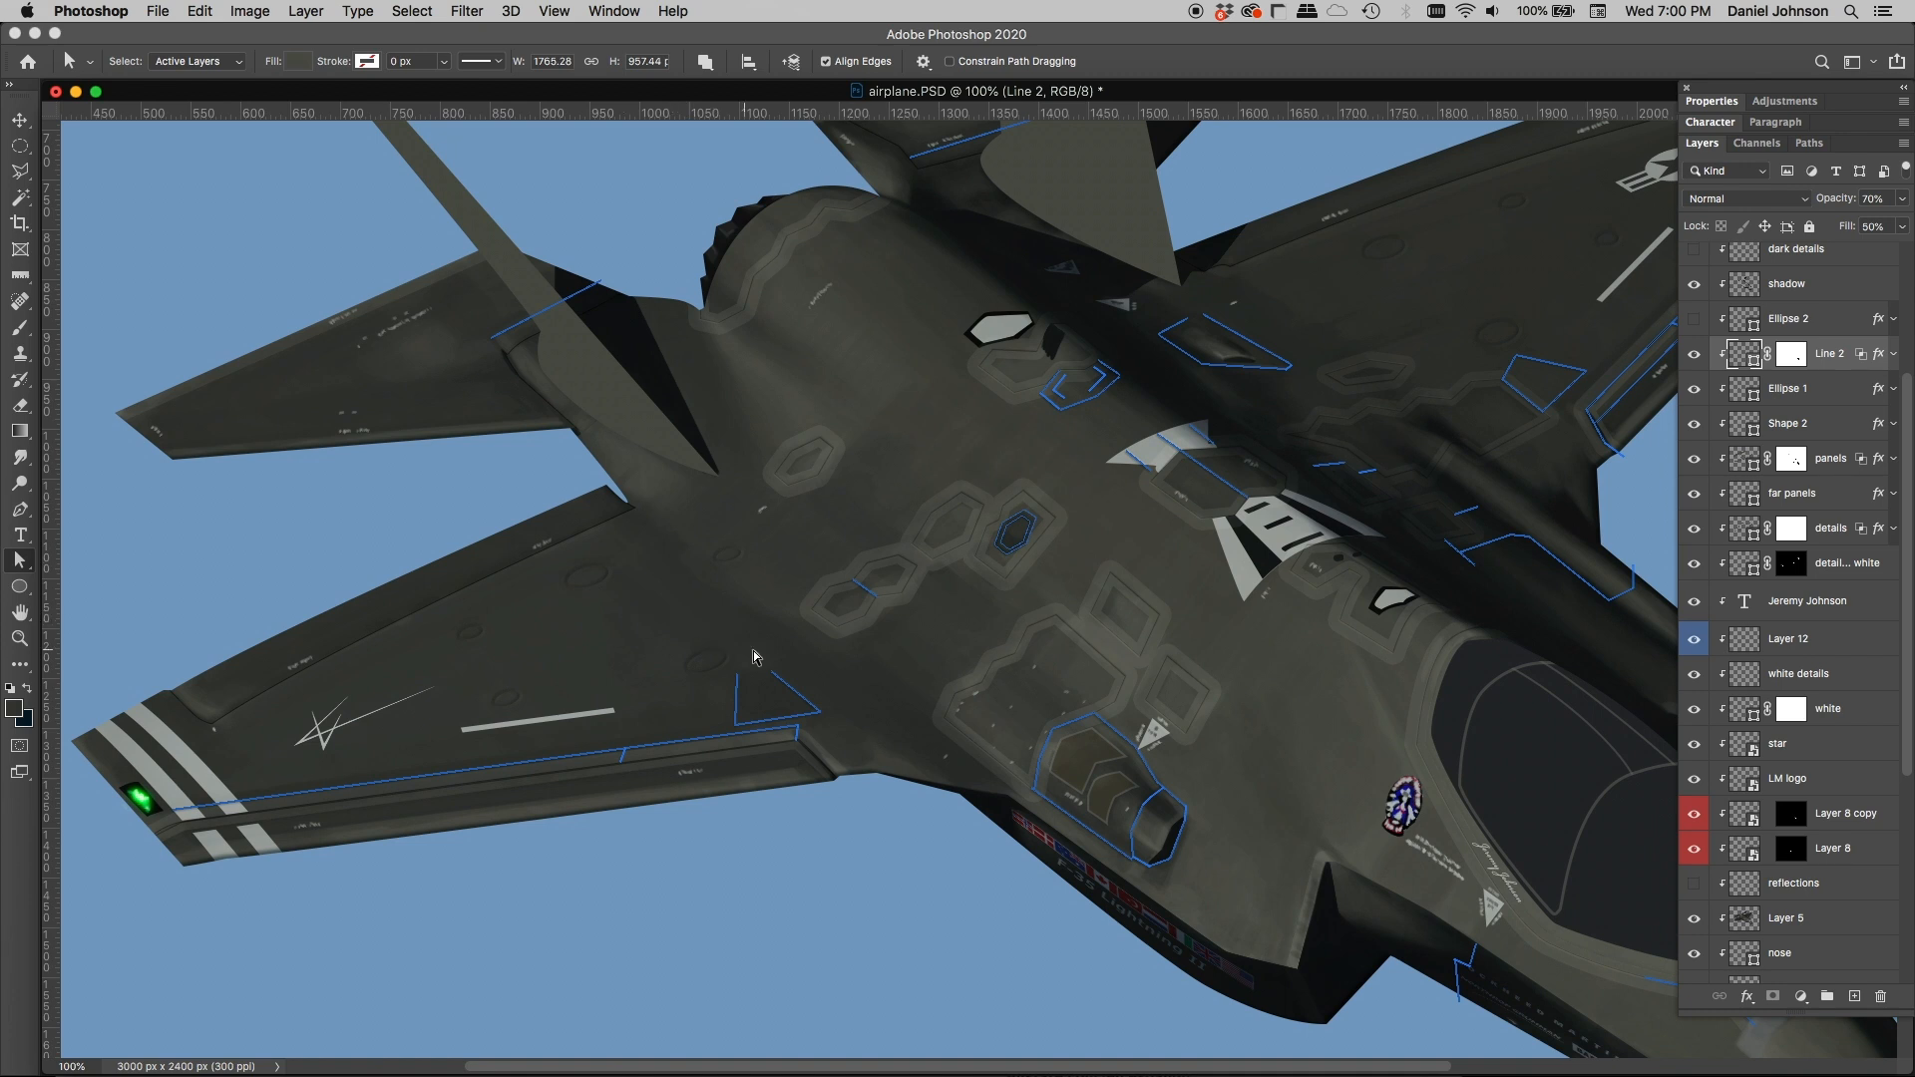
pyautogui.hscroll(5, 1034, 600)
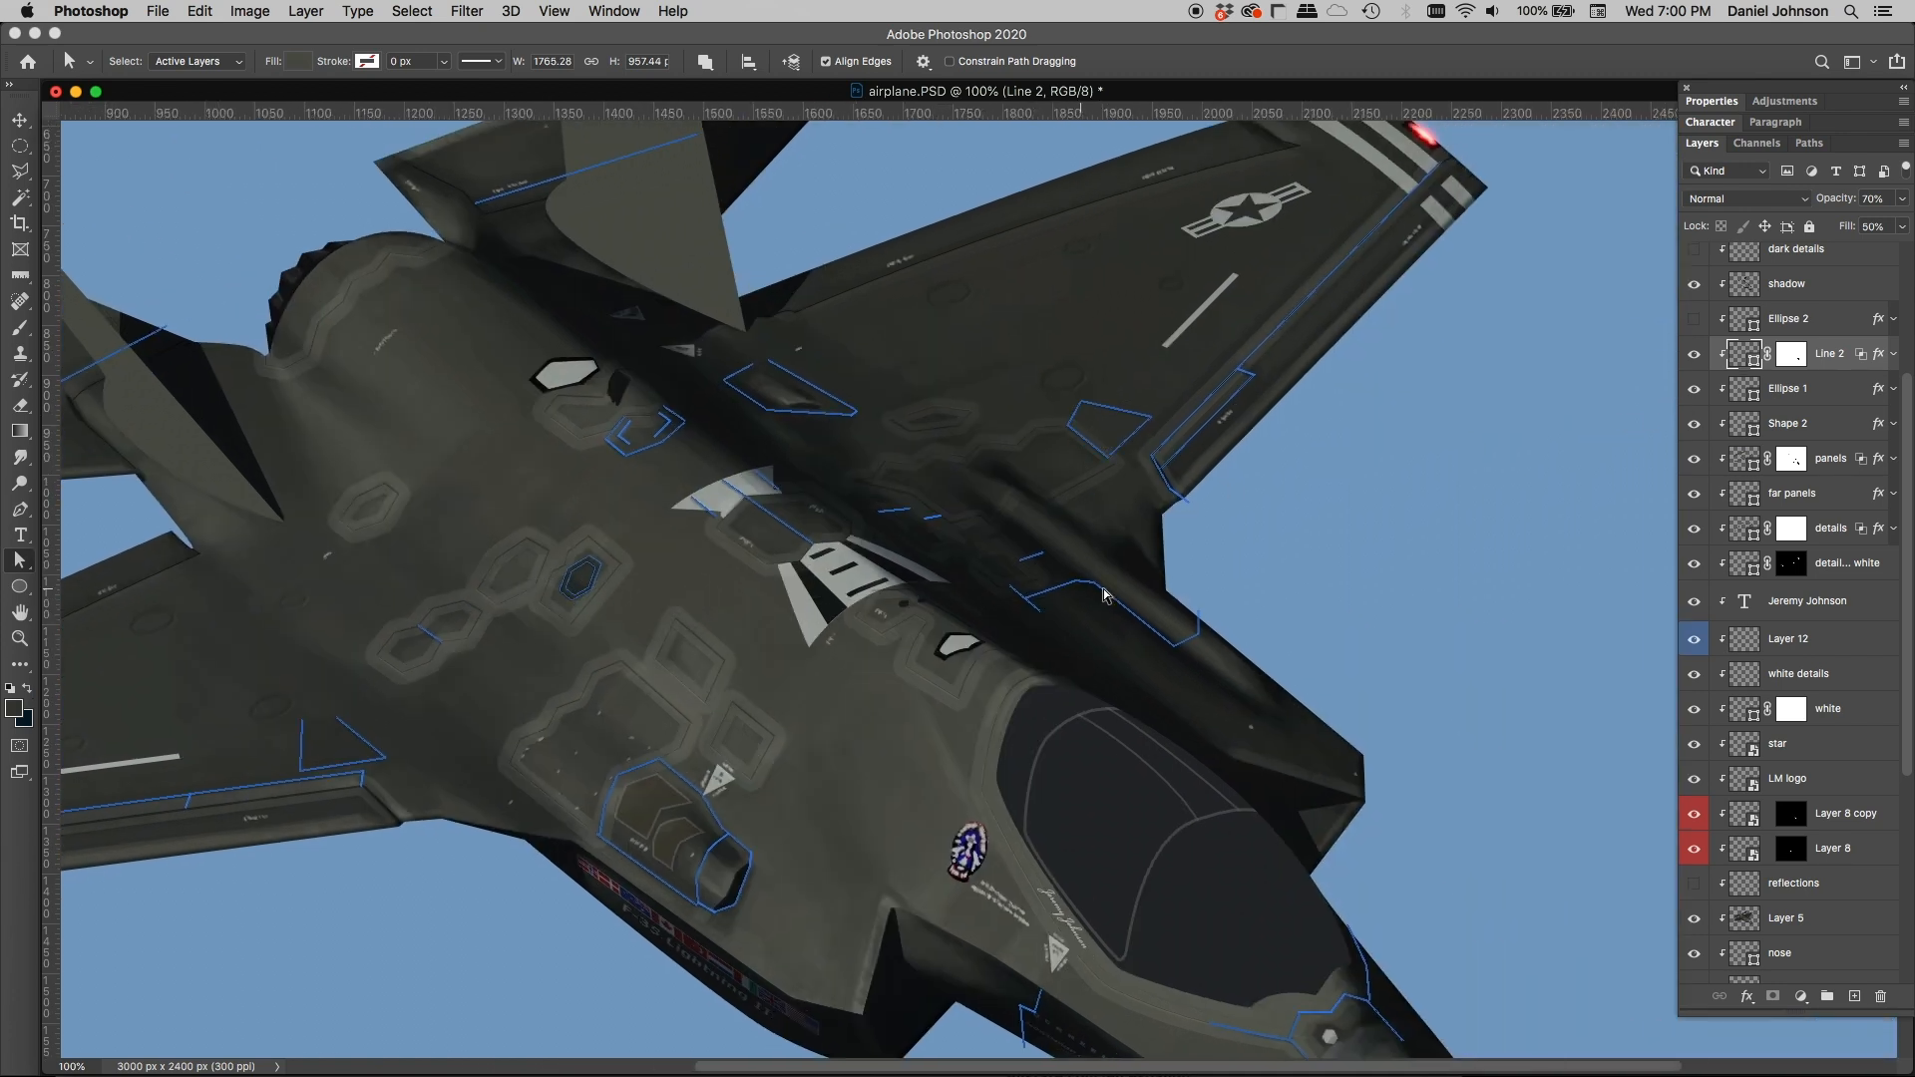
# Step: Show the Ellipse 2 layer and select it, examining its circular outline on the aircraft's nose
pyautogui.scroll(1, 1760, 362)
pyautogui.click(1694, 351)
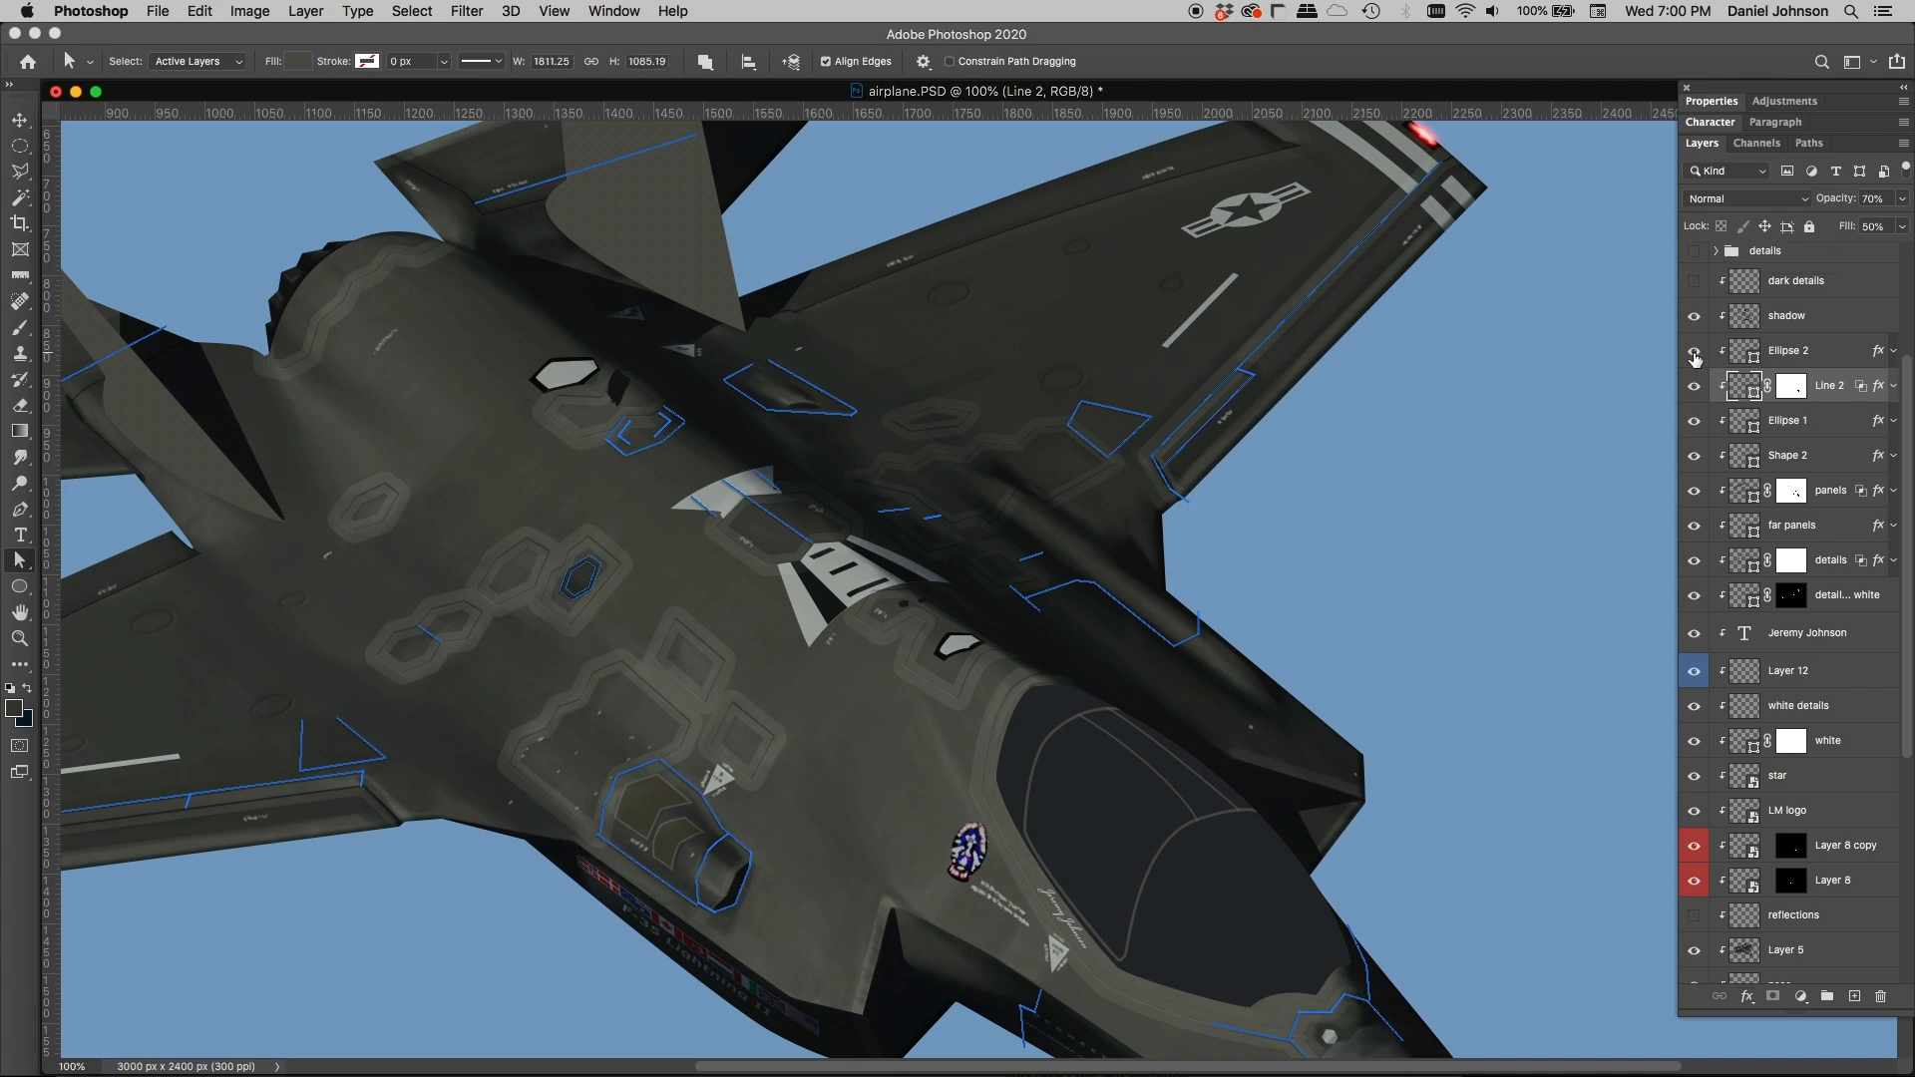
pyautogui.click(1746, 352)
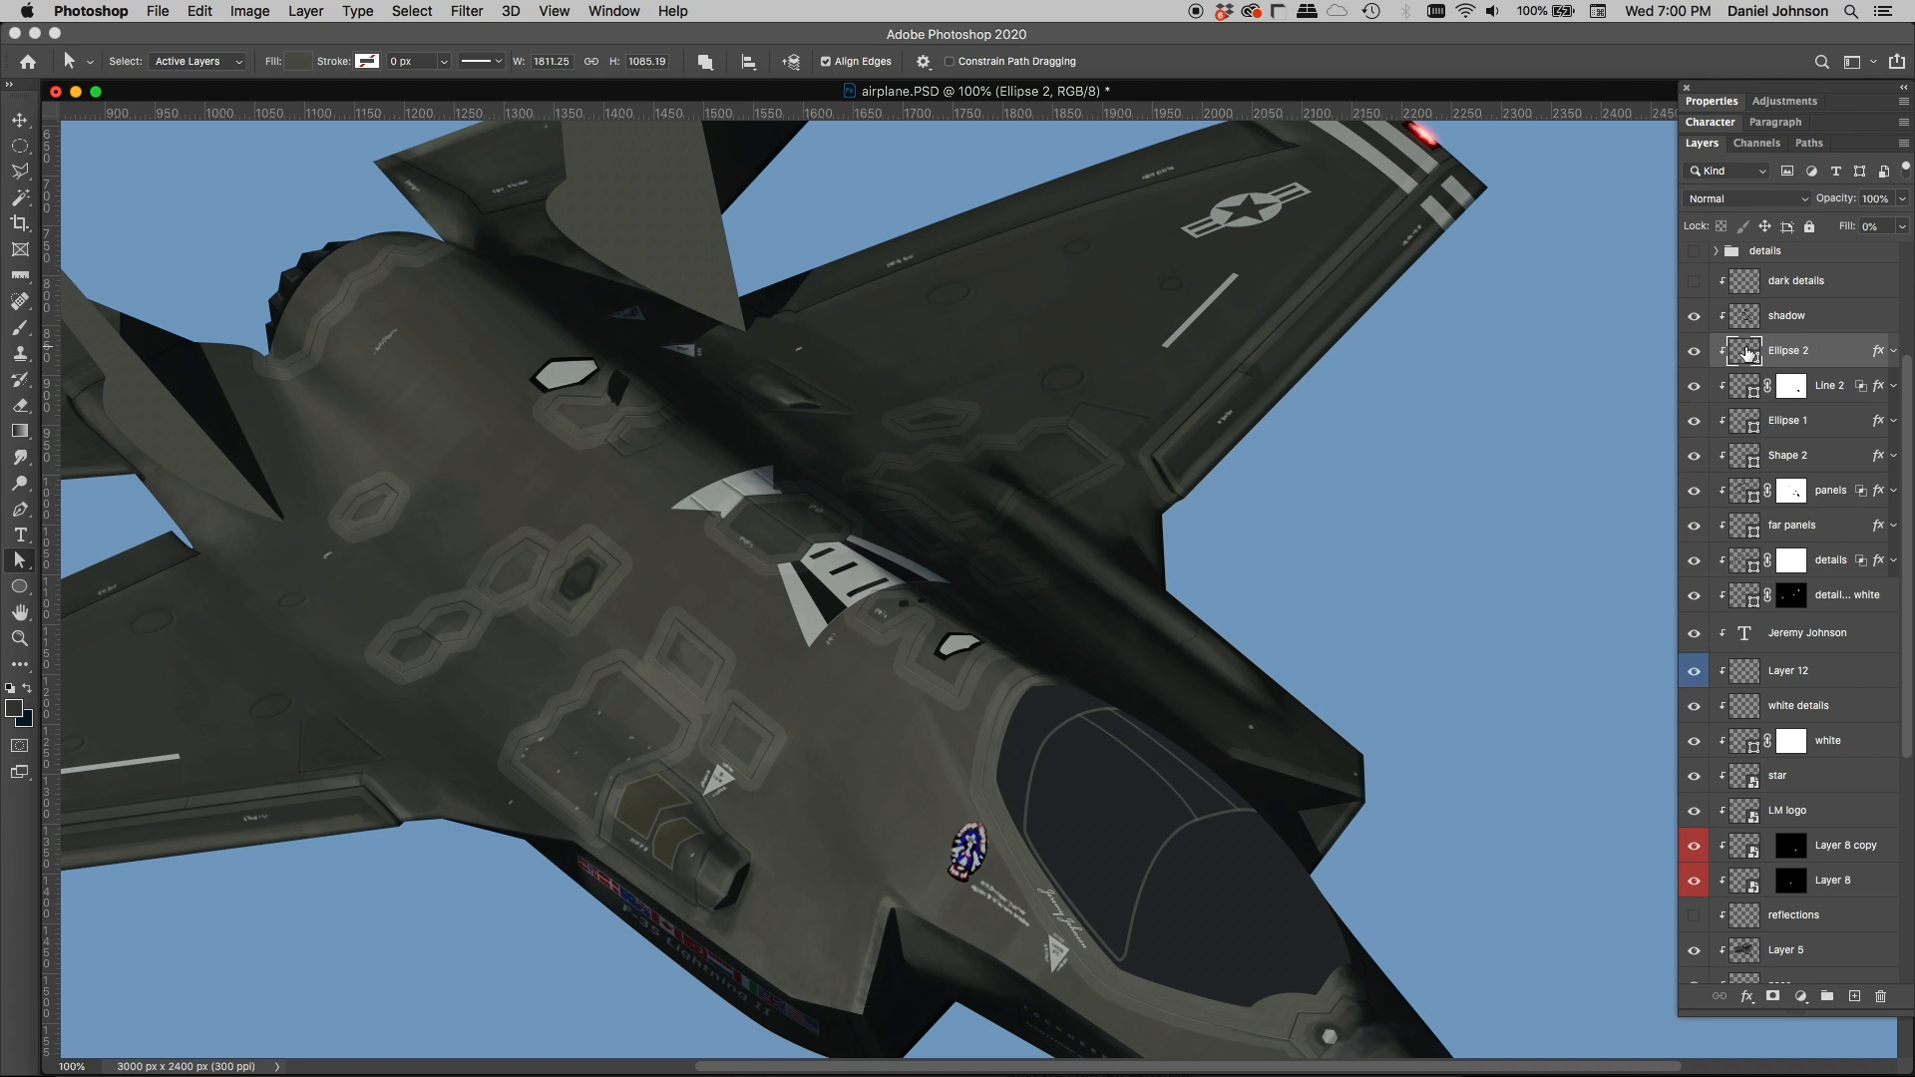
pyautogui.moveTo(1296, 628); pyautogui.dragTo(1103, 336)
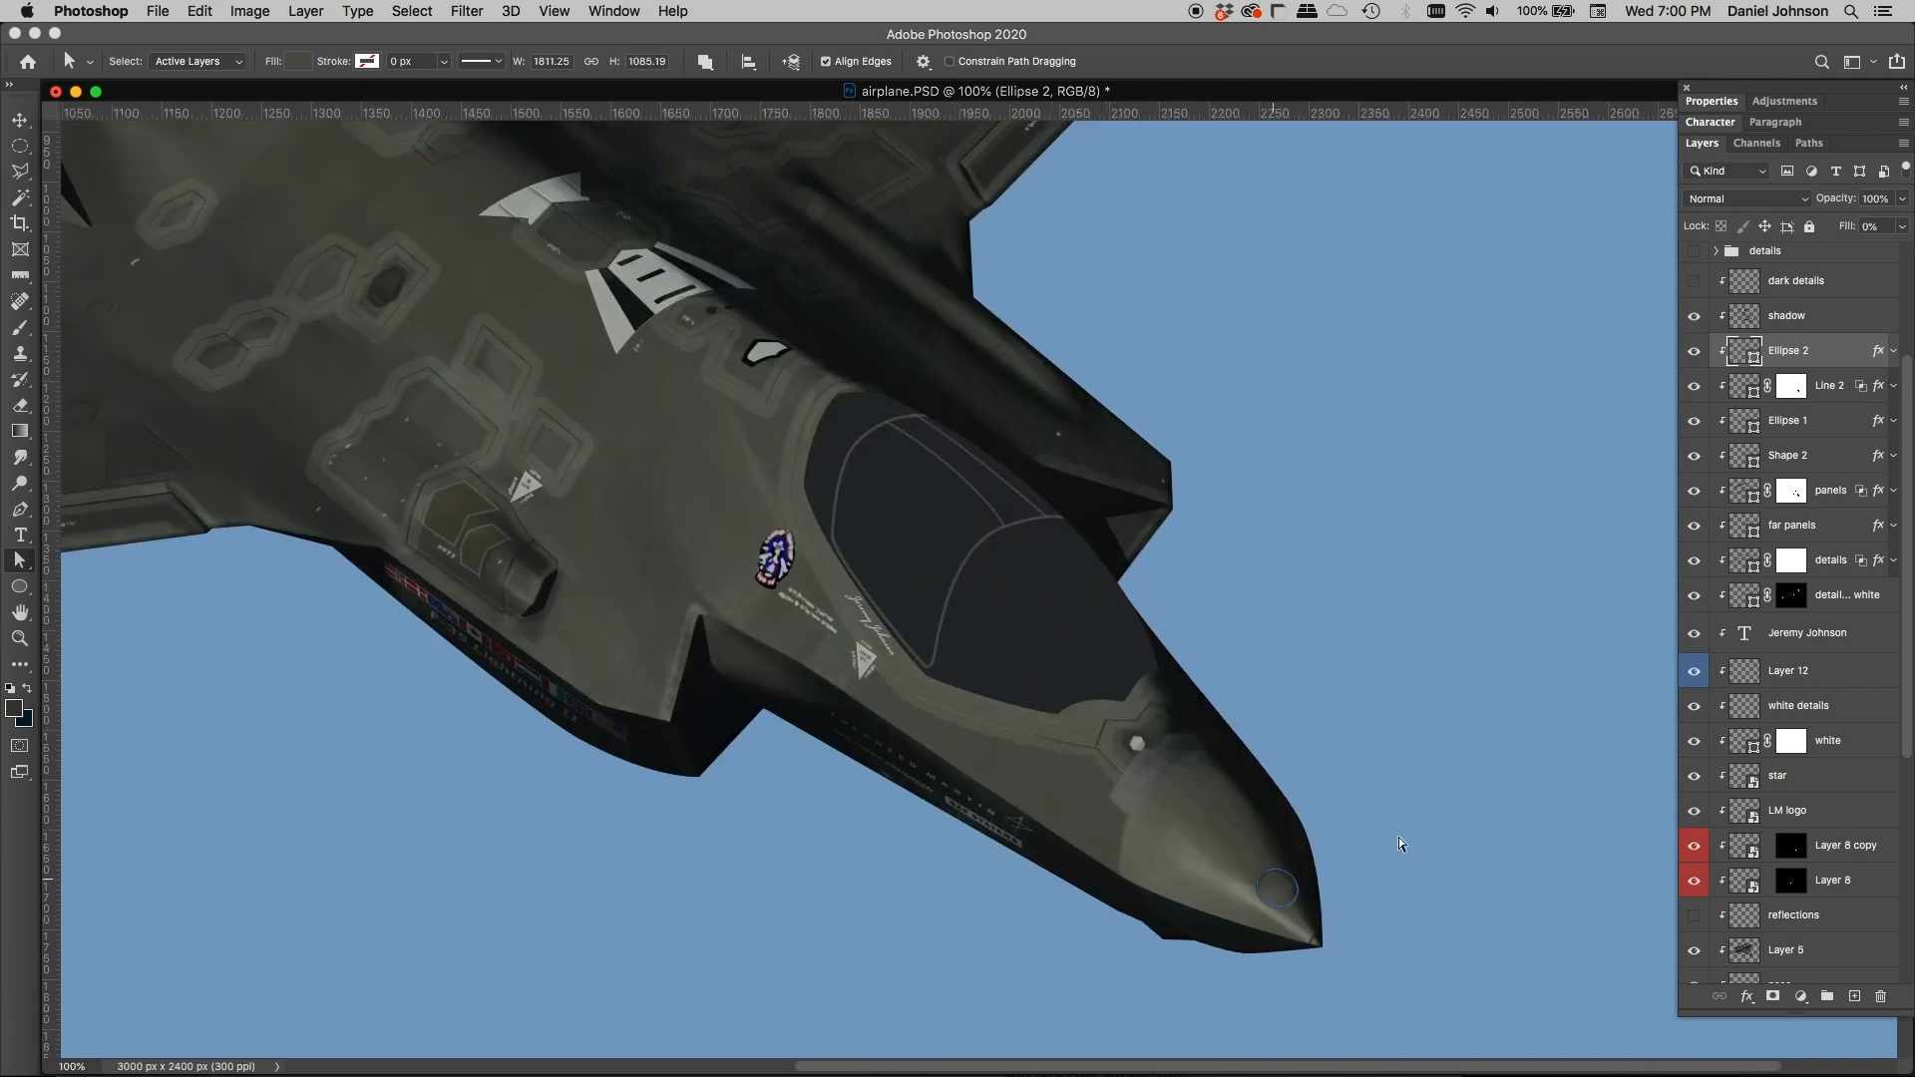
pyautogui.moveTo(1098, 481); pyautogui.dragTo(1327, 666)
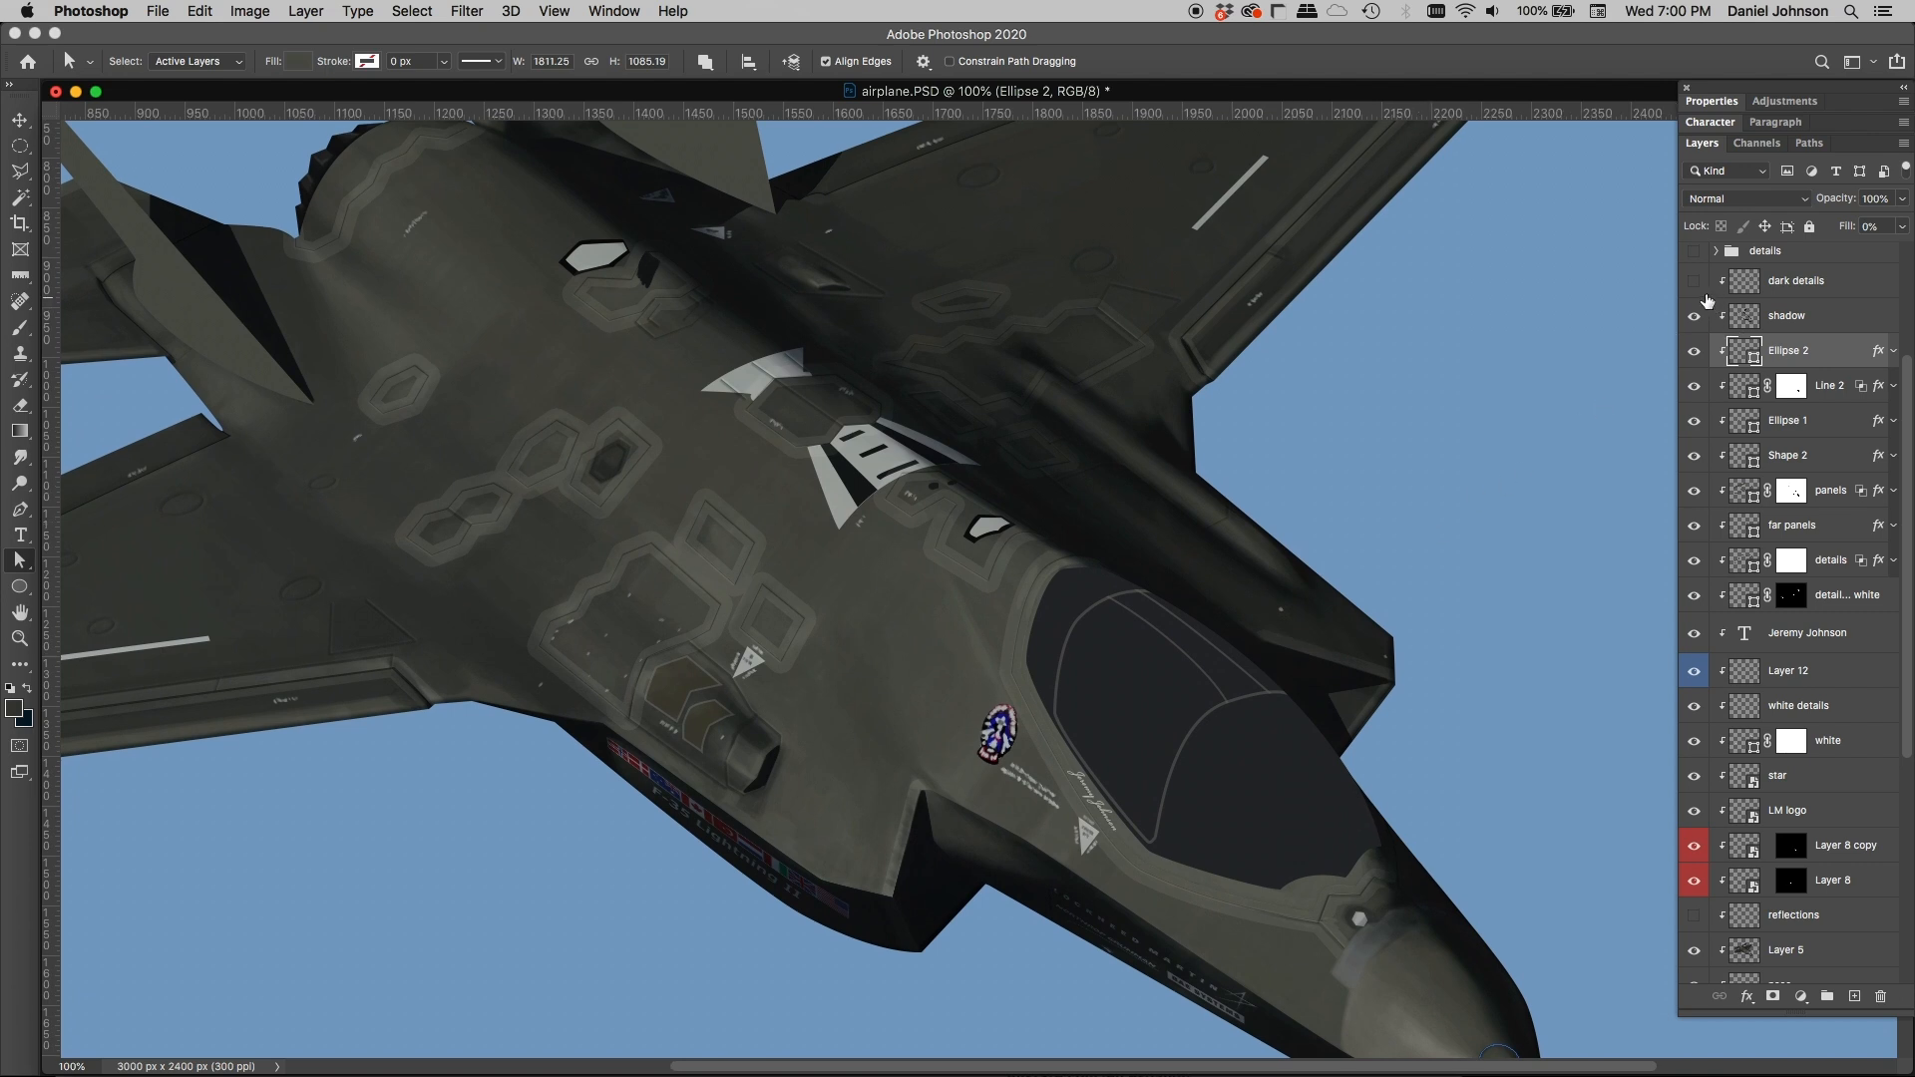
# Step: Show and select the dark details layer above the shadow layer, and compare the aircraft with it off and on
pyautogui.click(1767, 316)
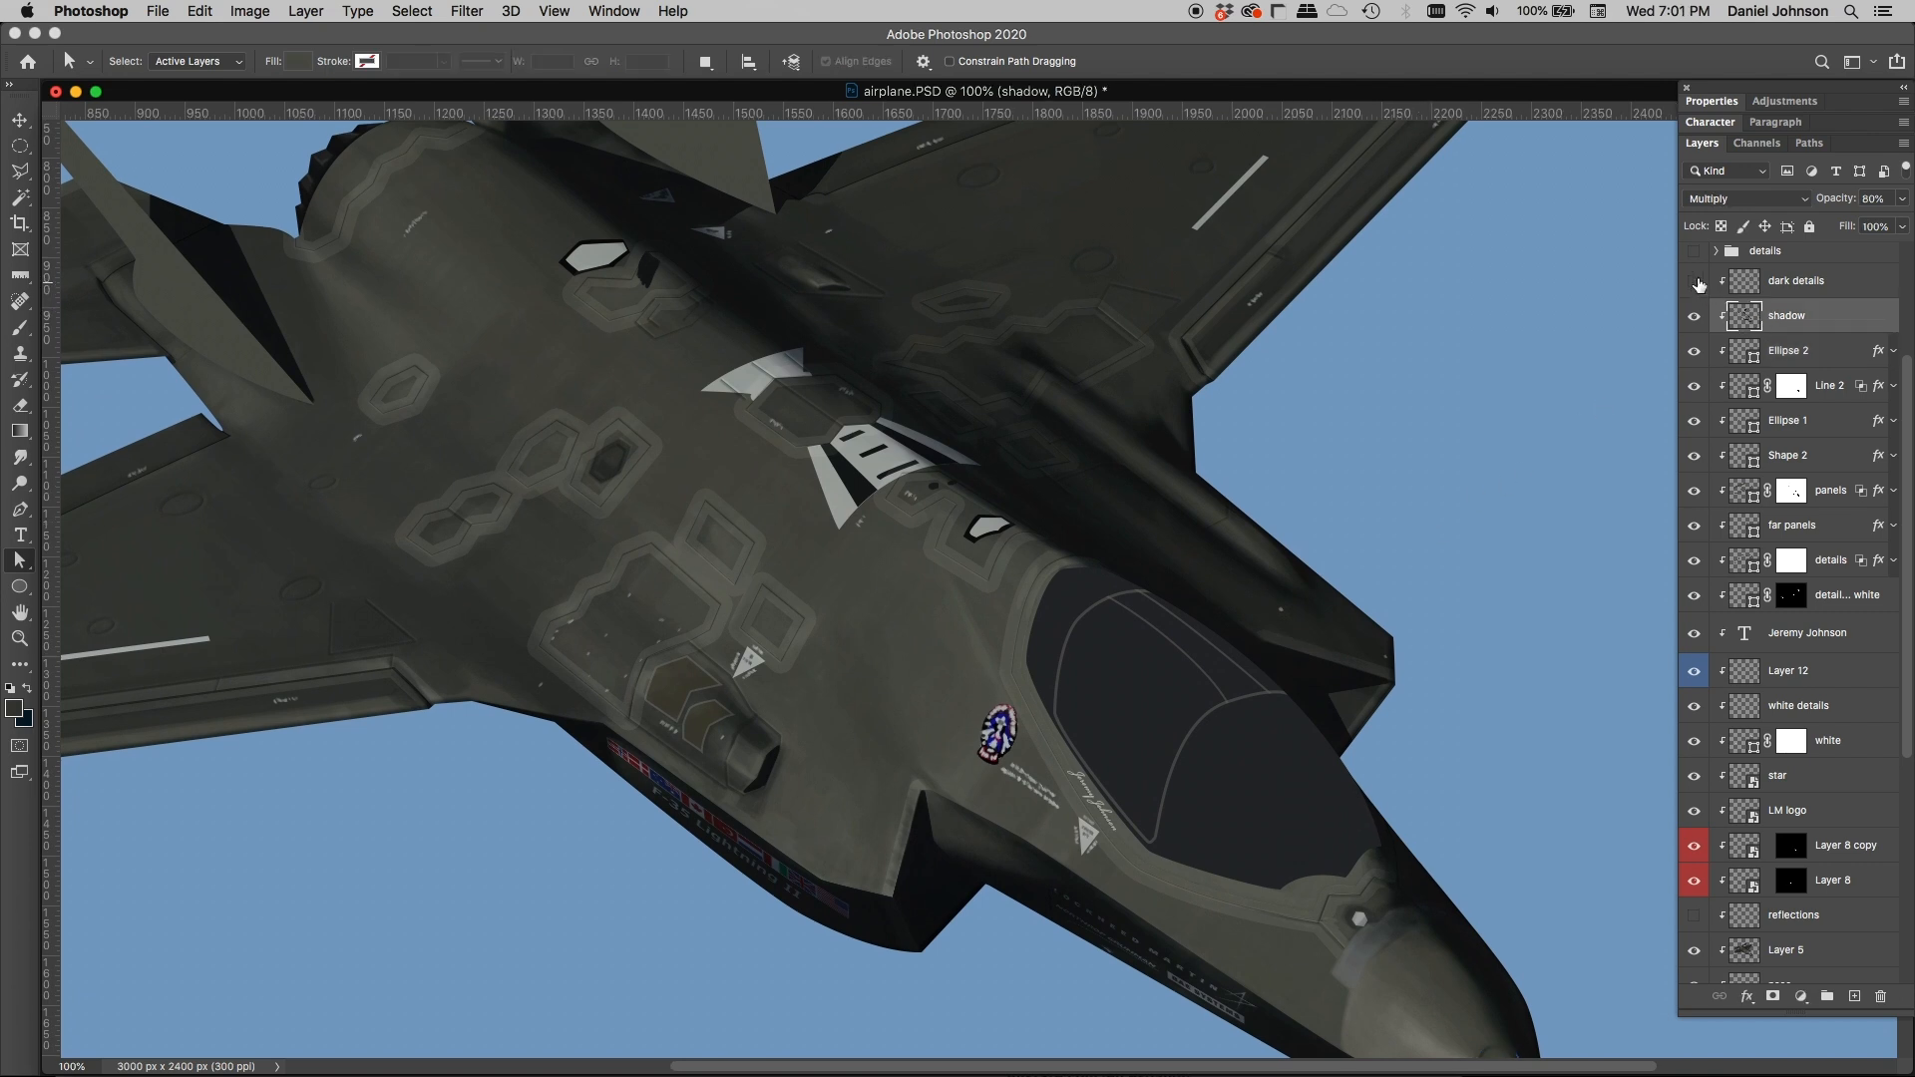
pyautogui.click(1696, 285)
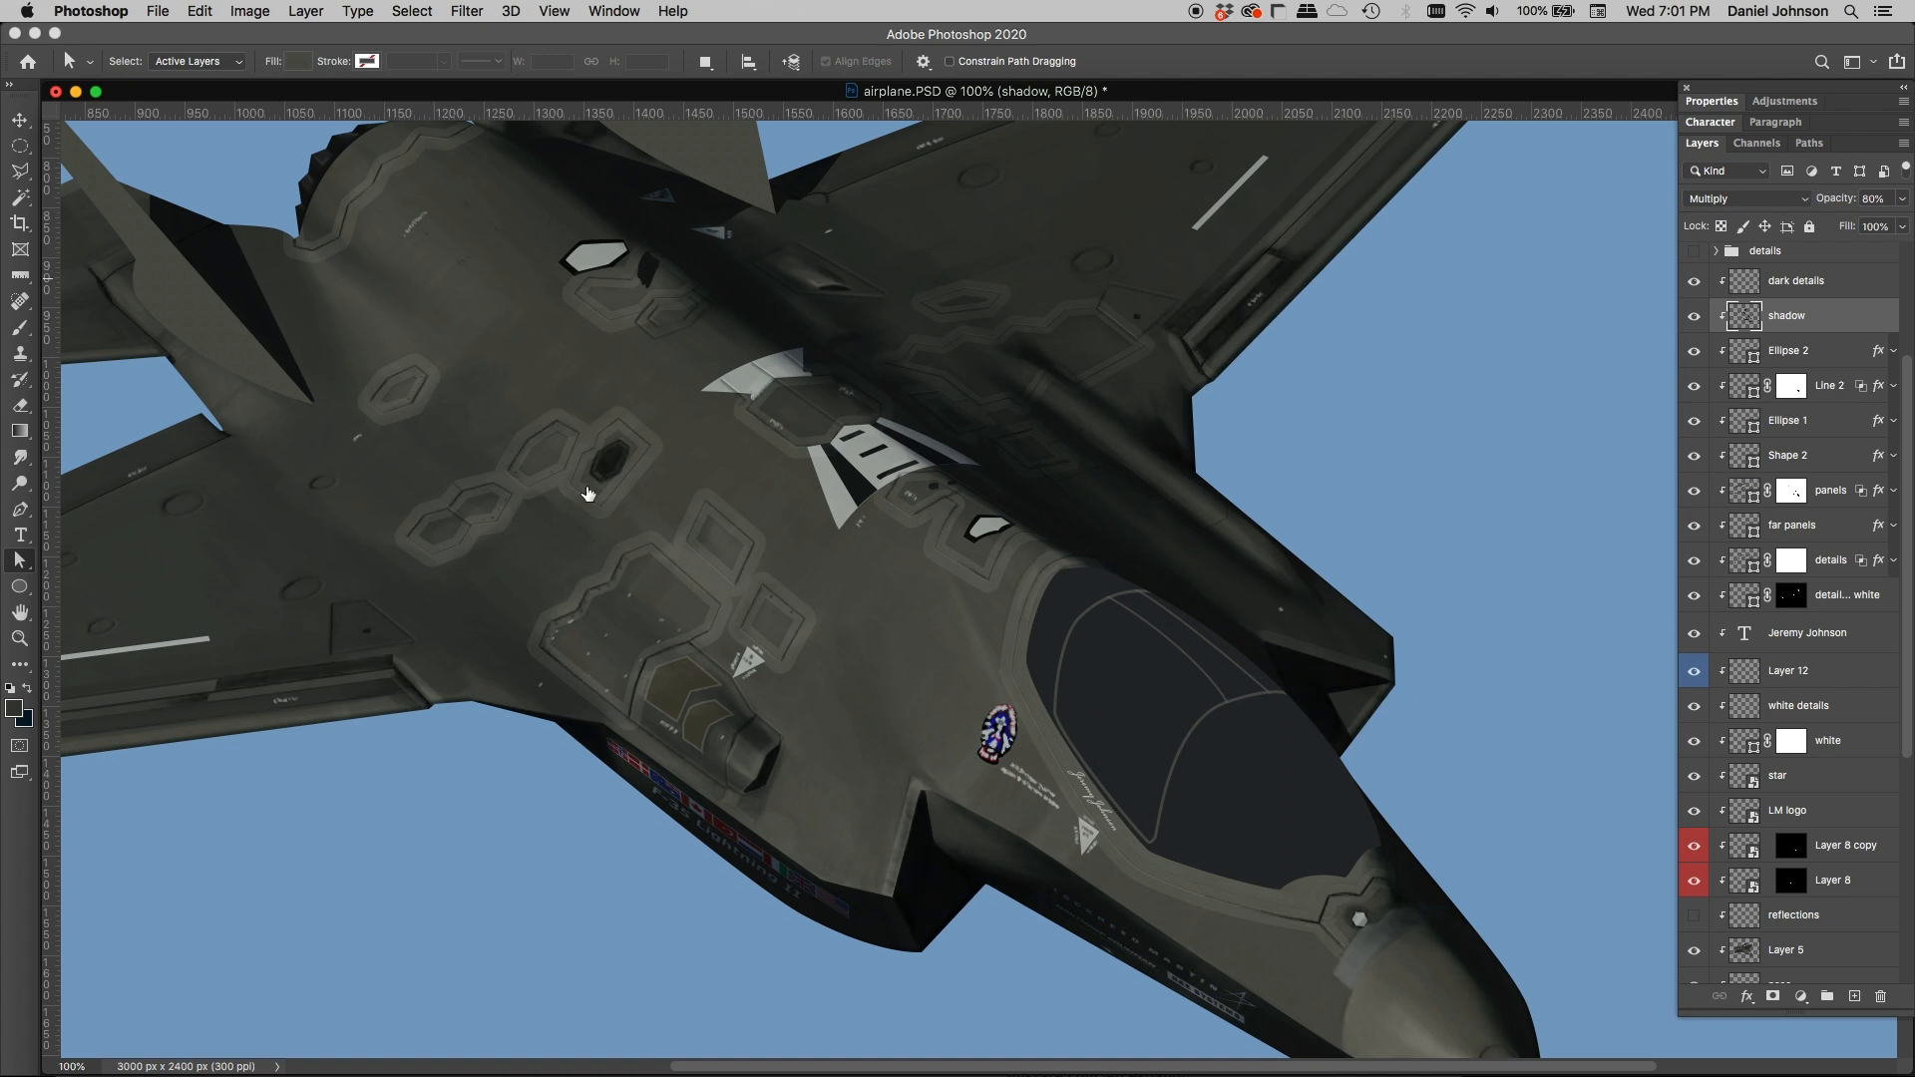
pyautogui.moveTo(517, 505); pyautogui.dragTo(810, 545)
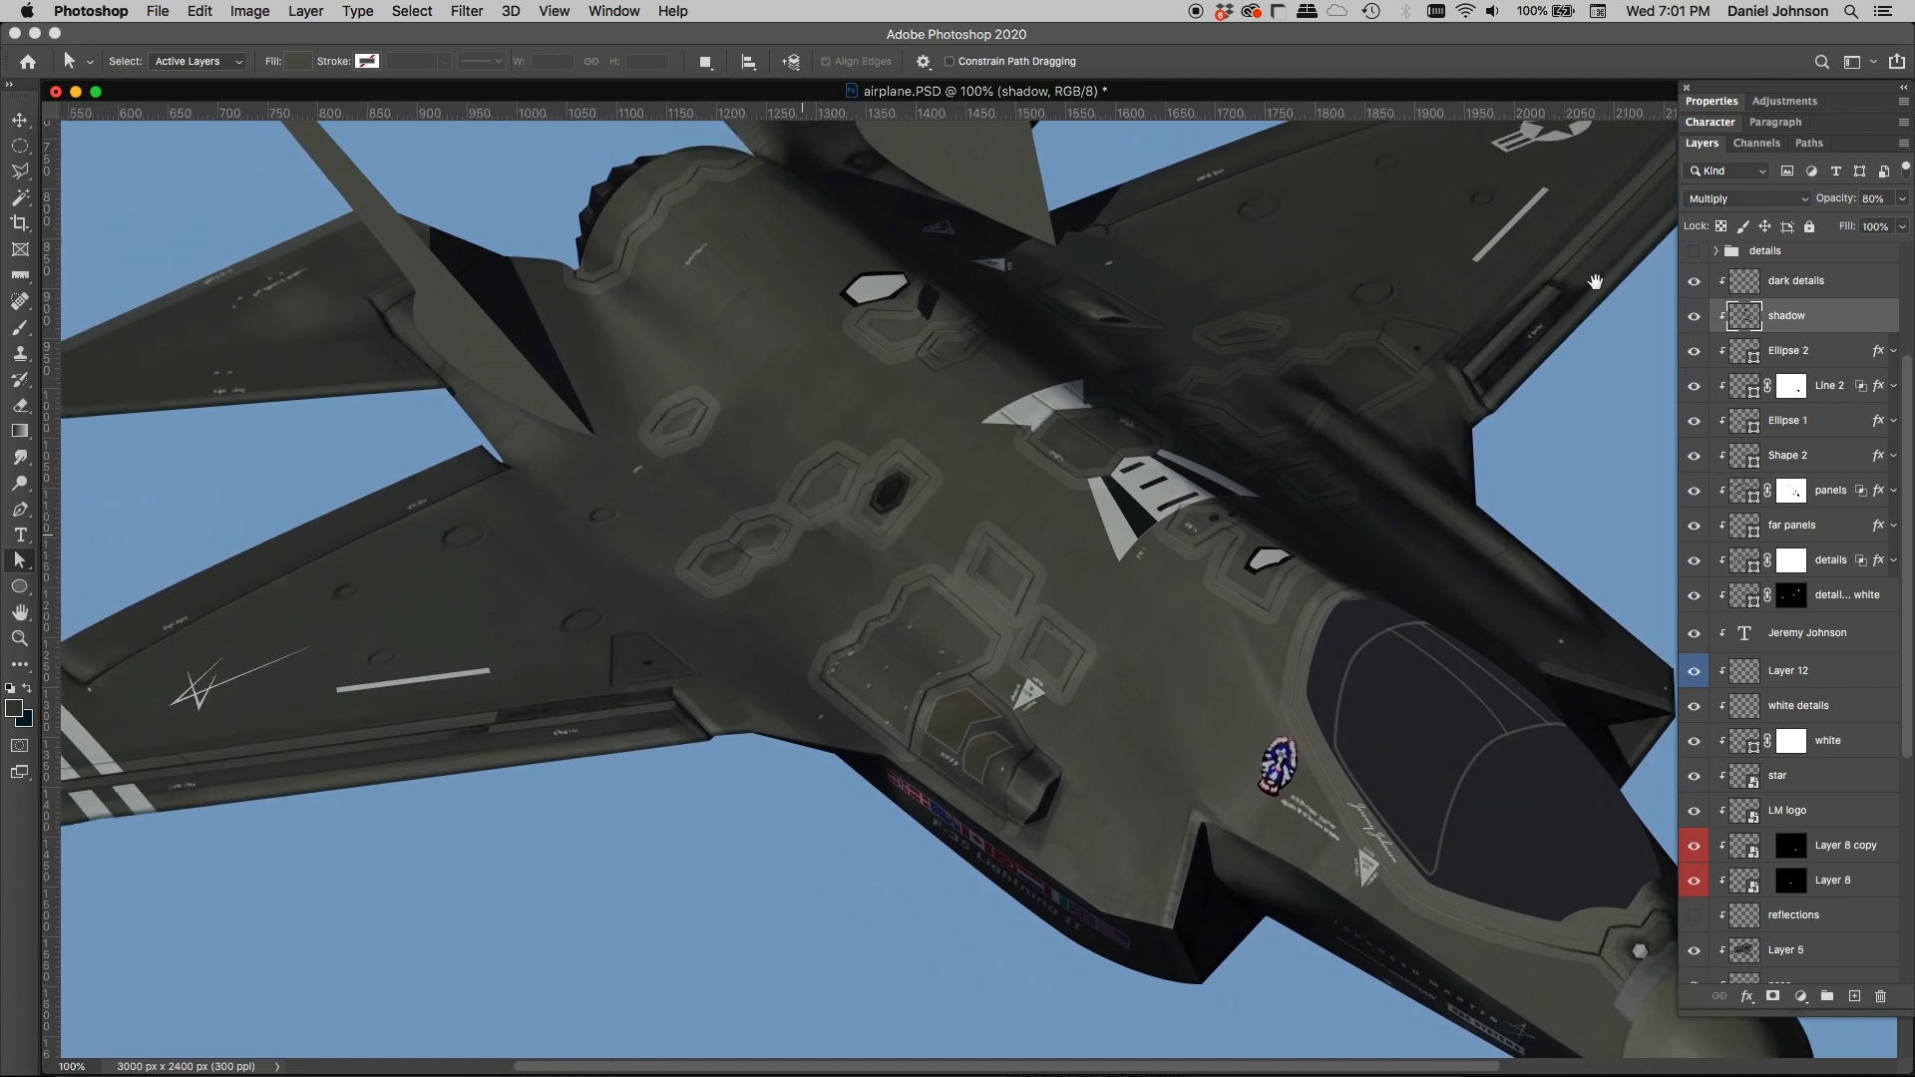
pyautogui.click(1753, 285)
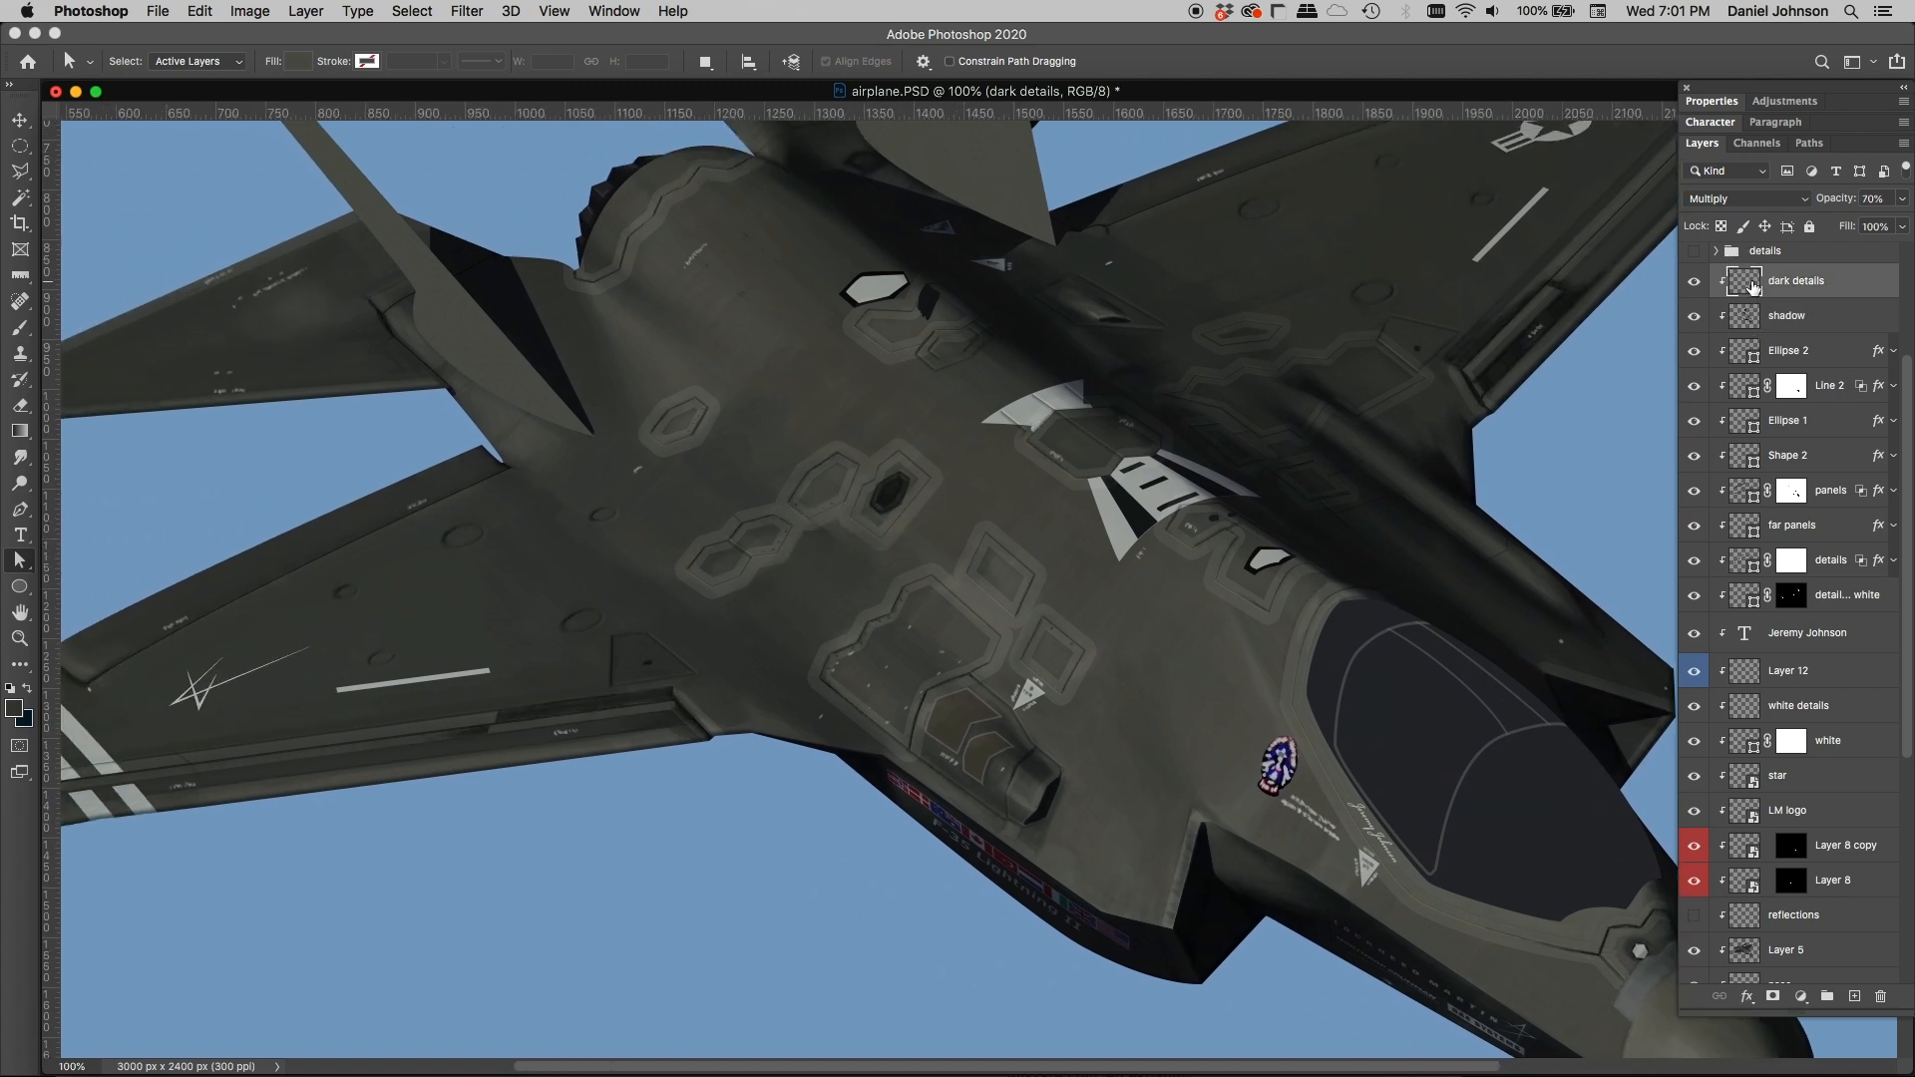
pyautogui.click(1694, 284)
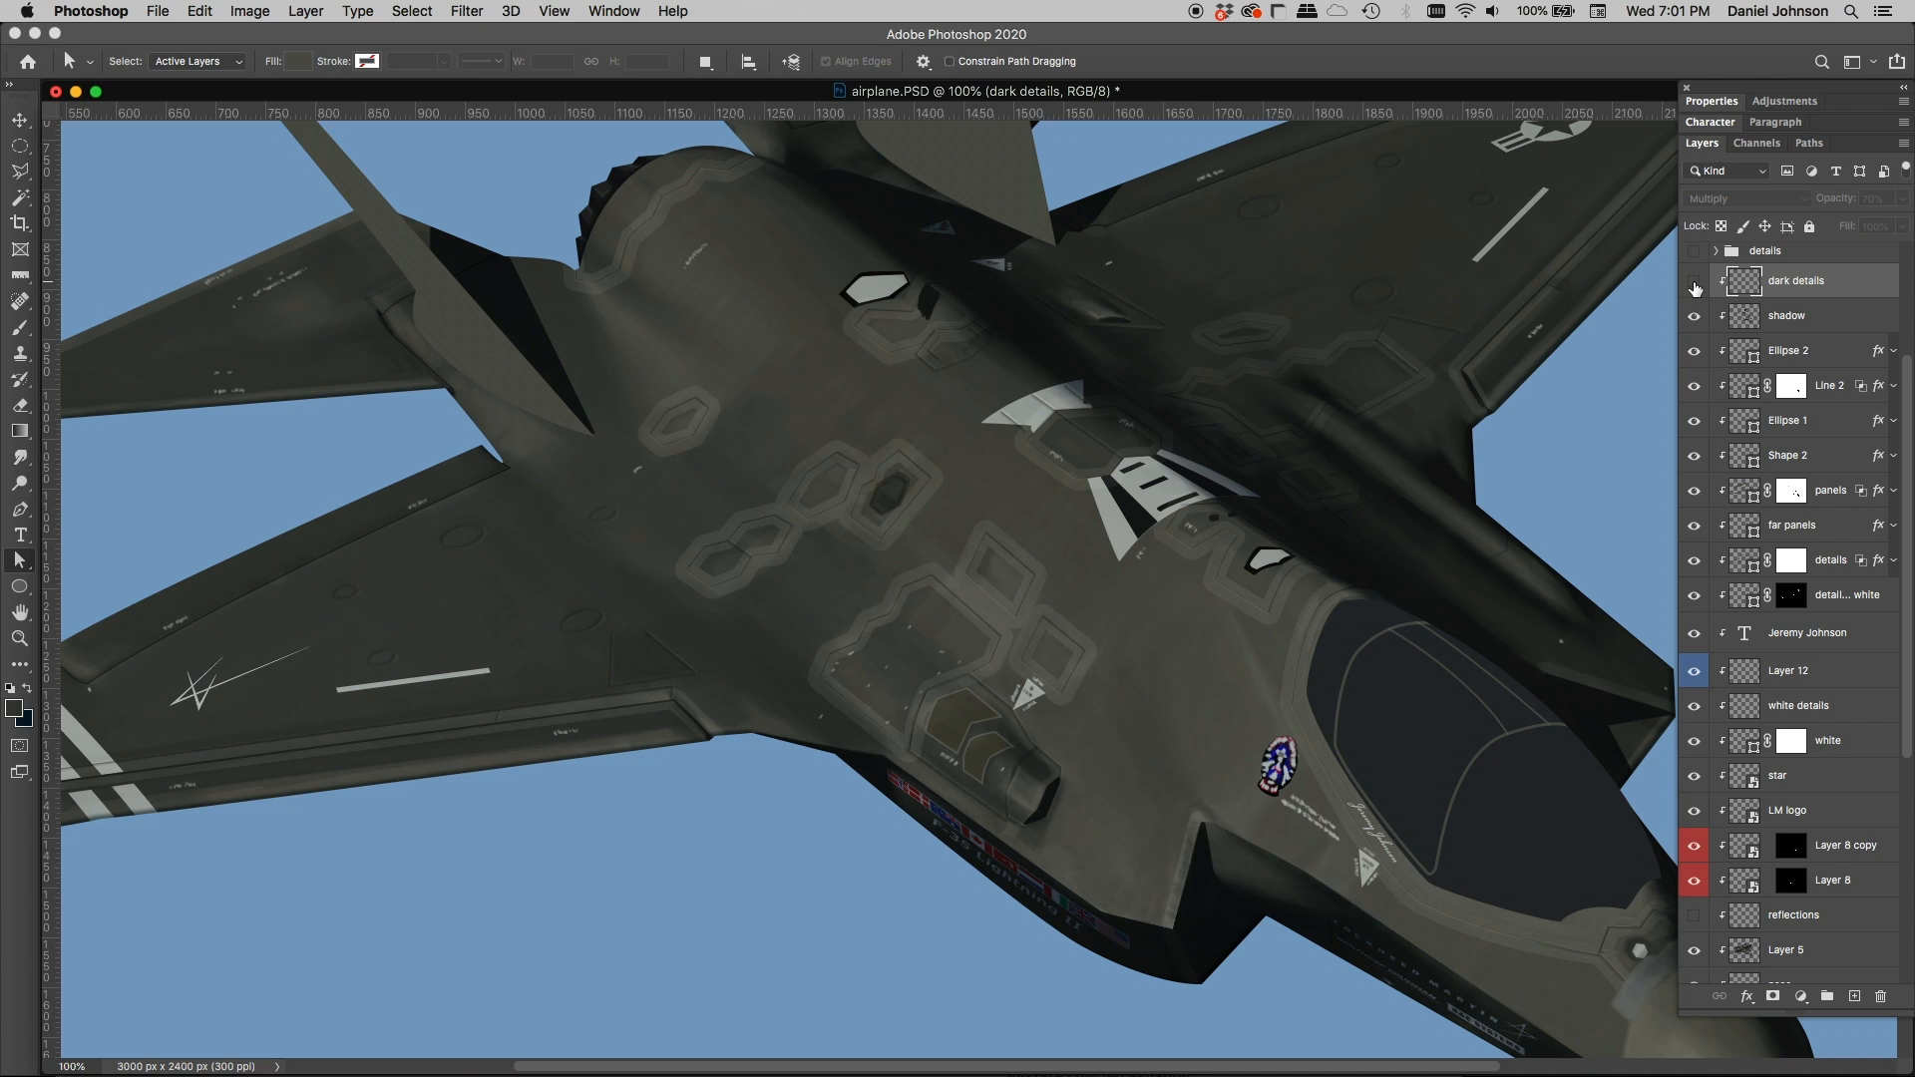
pyautogui.click(1694, 283)
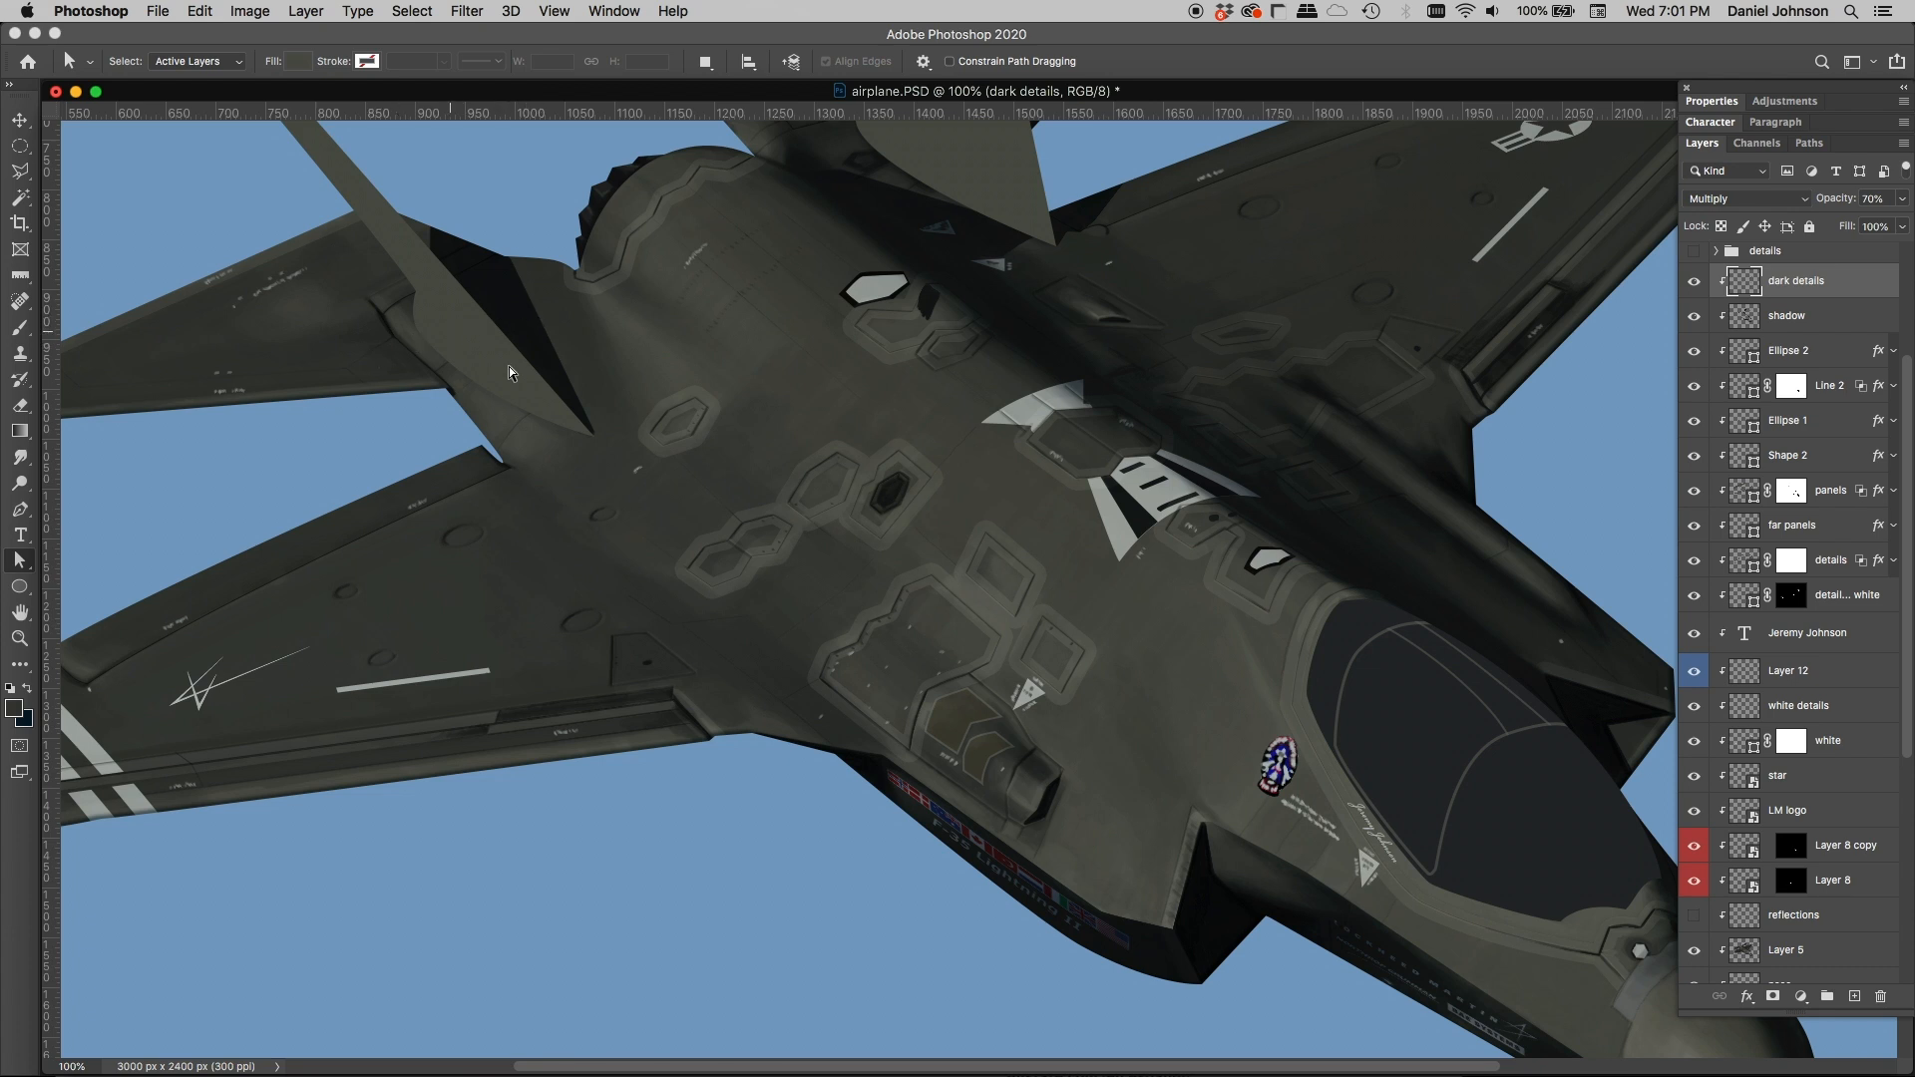
# Step: Show the details group above the dark details layer and select it, examining its small parts on the aircraft's nose and fuselage
pyautogui.hscroll(5, 992, 470)
pyautogui.scroll(5, 991, 470)
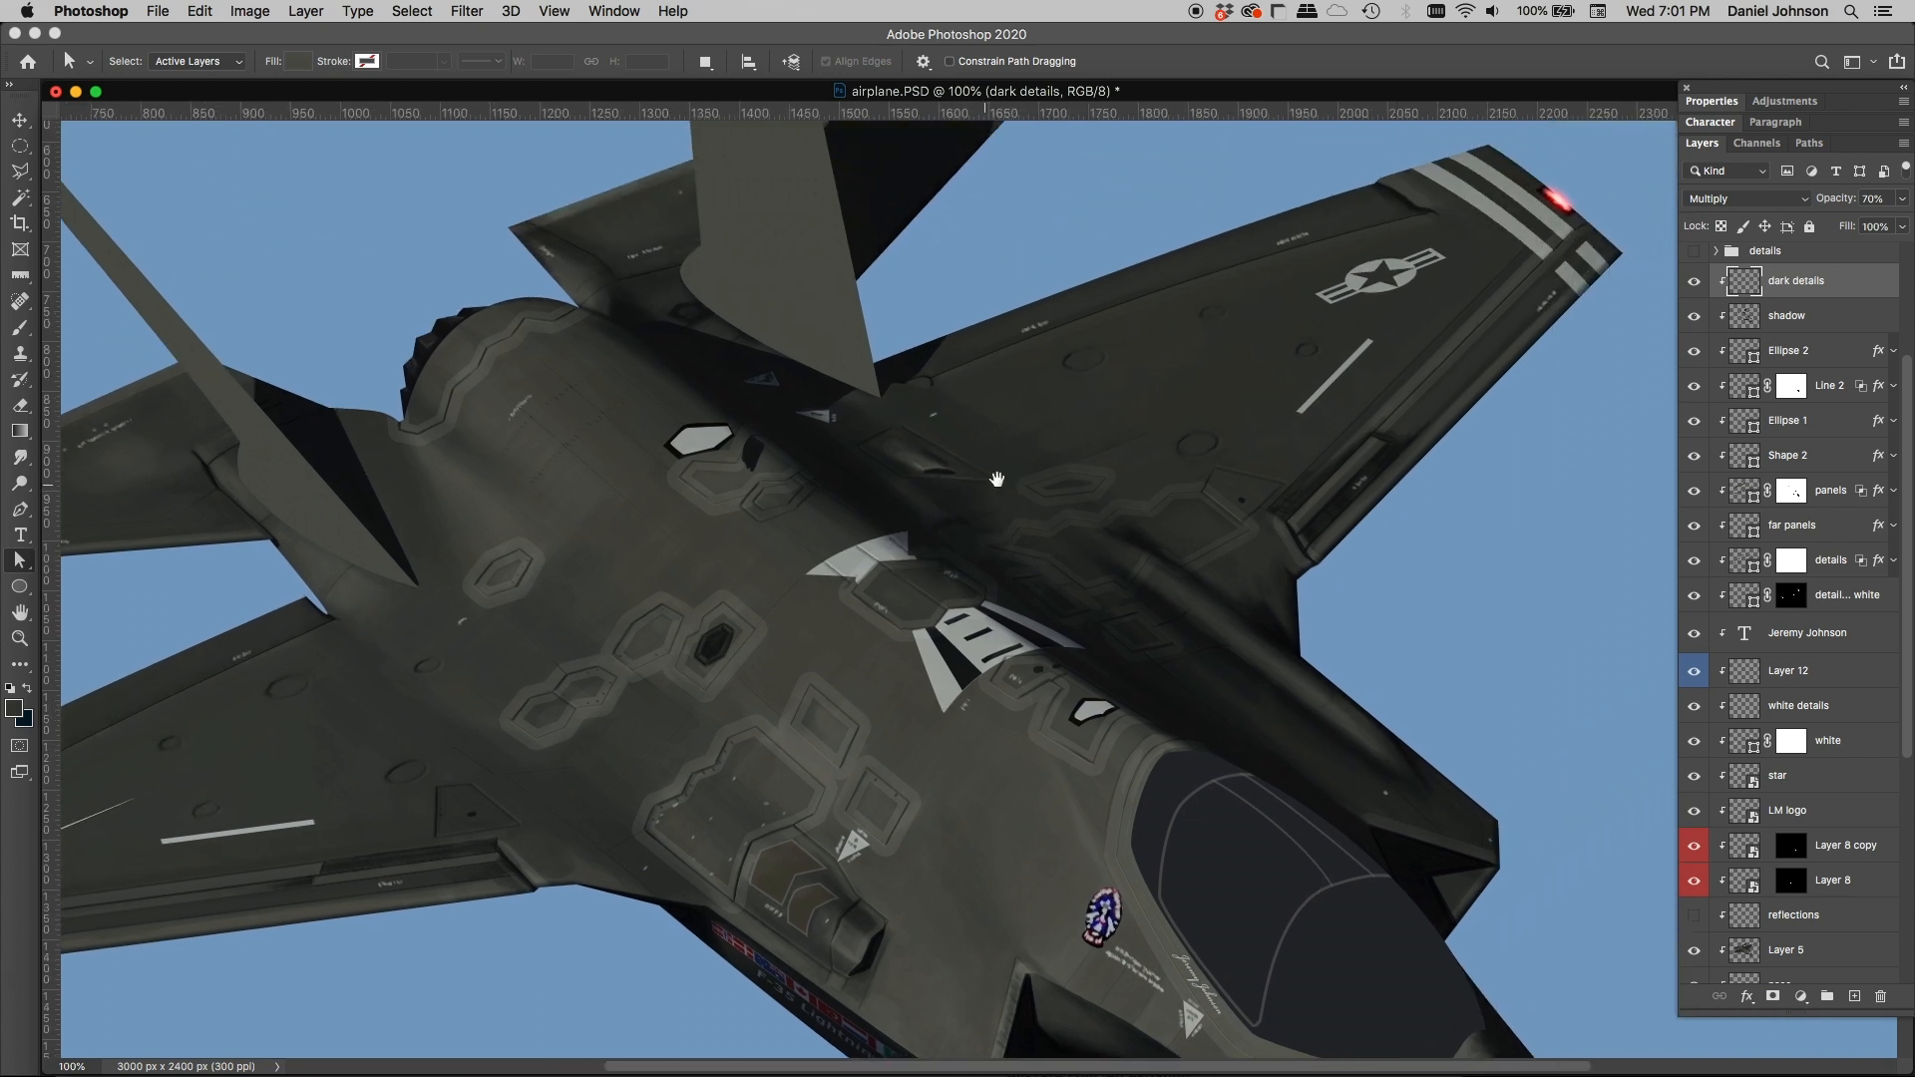
pyautogui.scroll(5, 1726, 399)
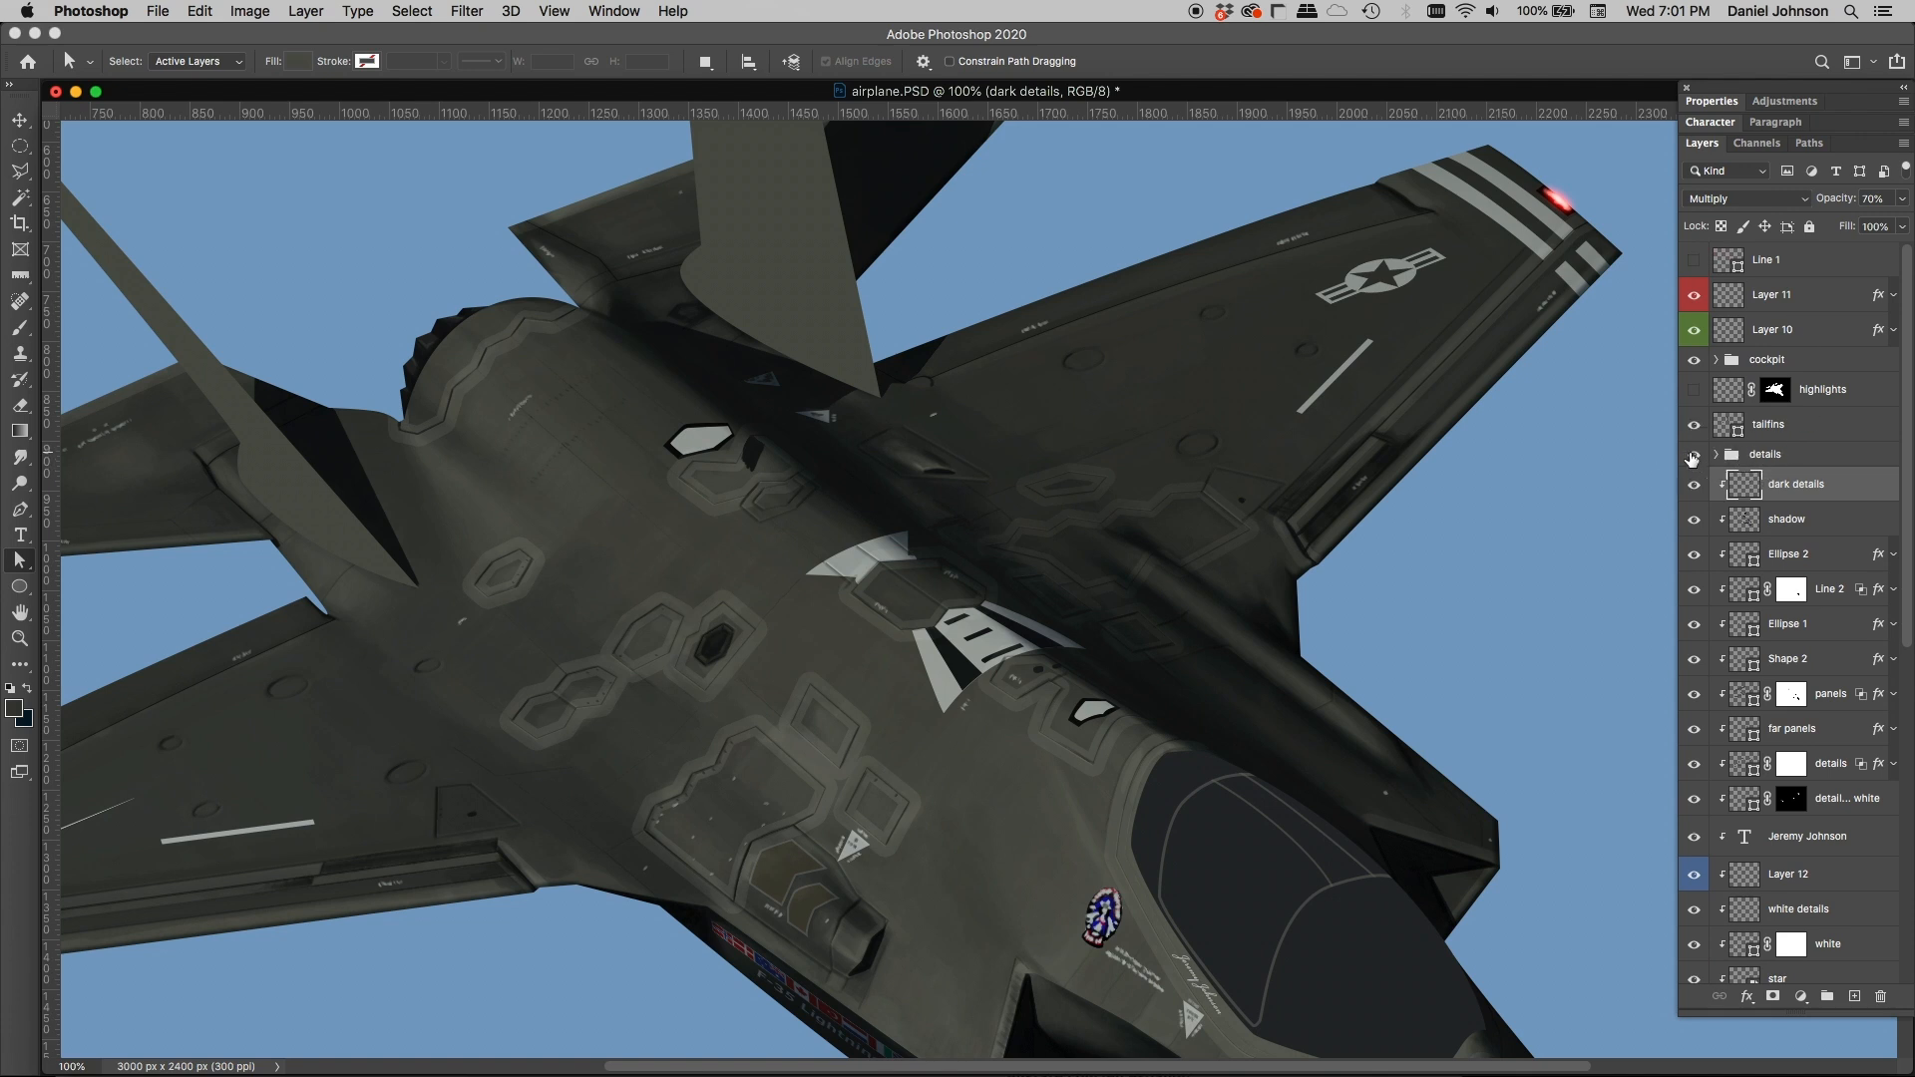
pyautogui.click(1693, 457)
pyautogui.scroll(-10, 1061, 669)
pyautogui.hscroll(6, 1061, 668)
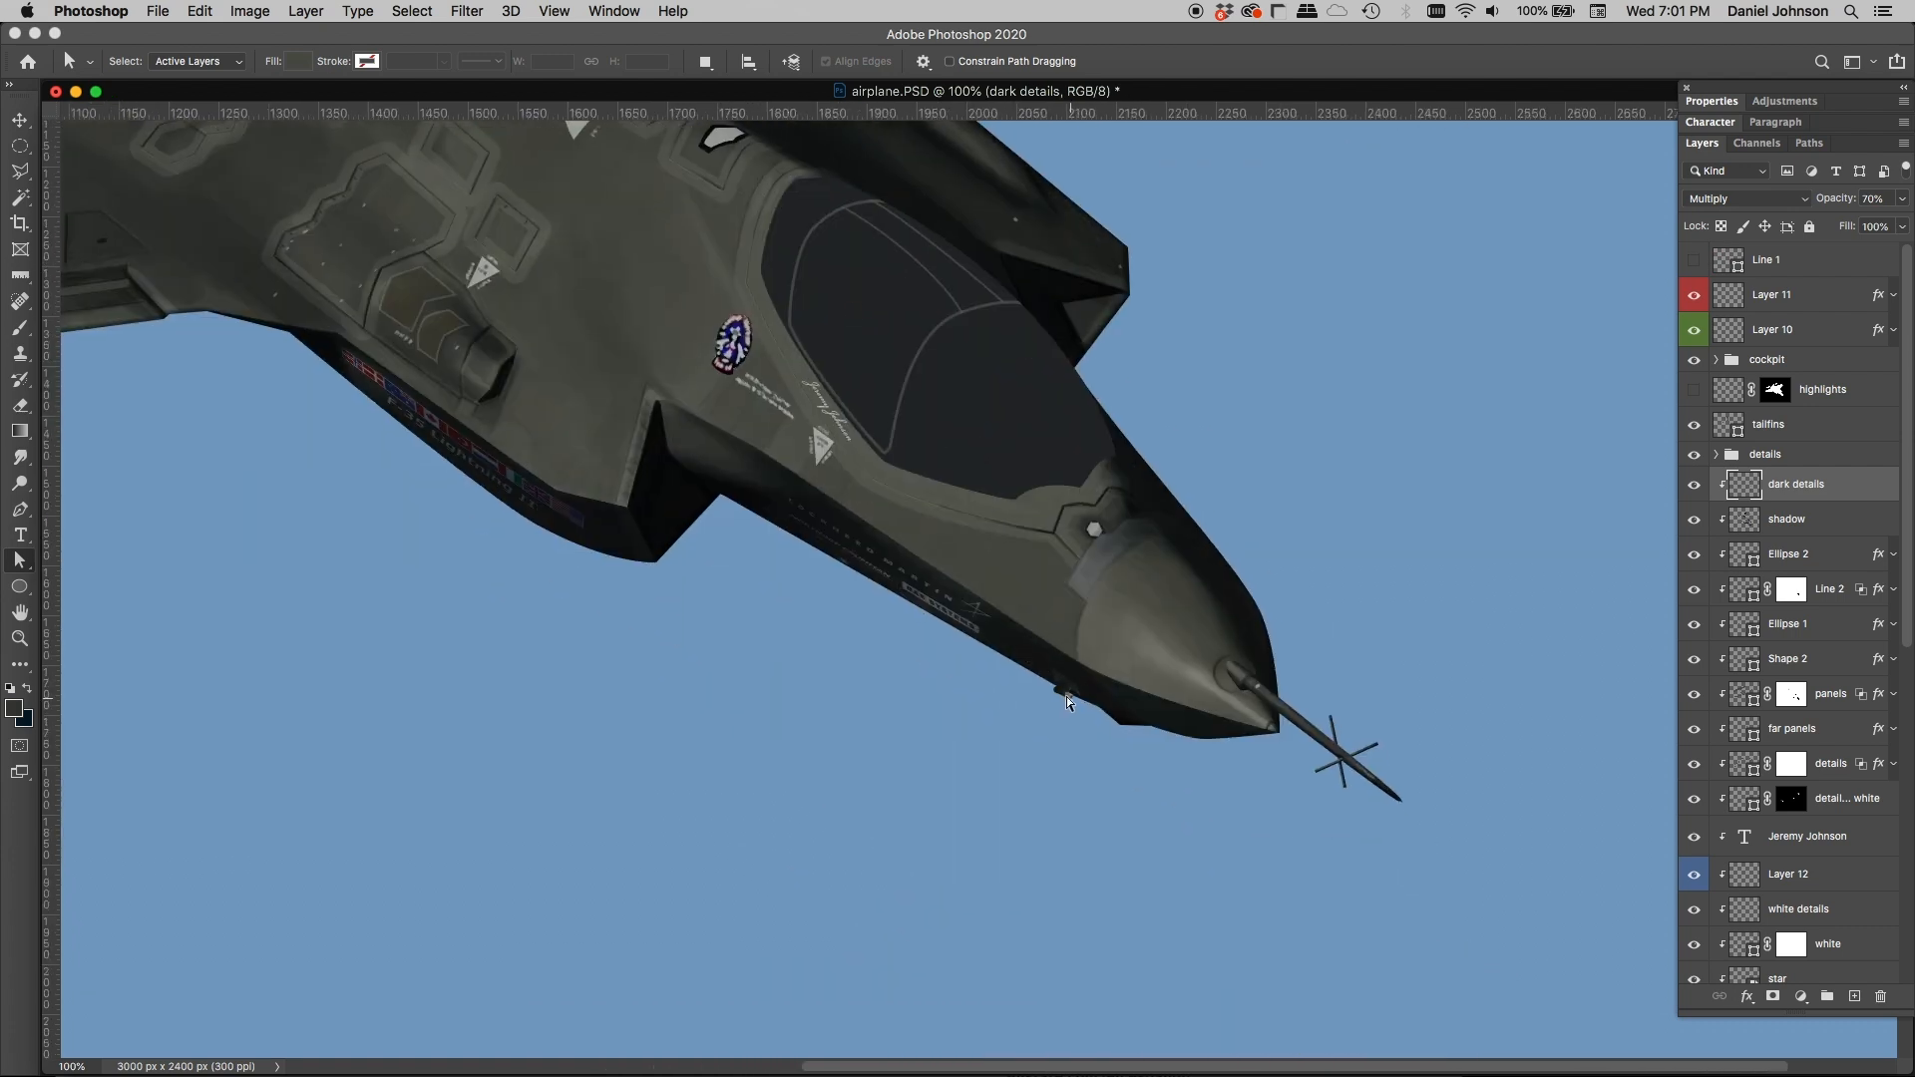
pyautogui.scroll(4, 724, 312)
pyautogui.hscroll(-5, 724, 311)
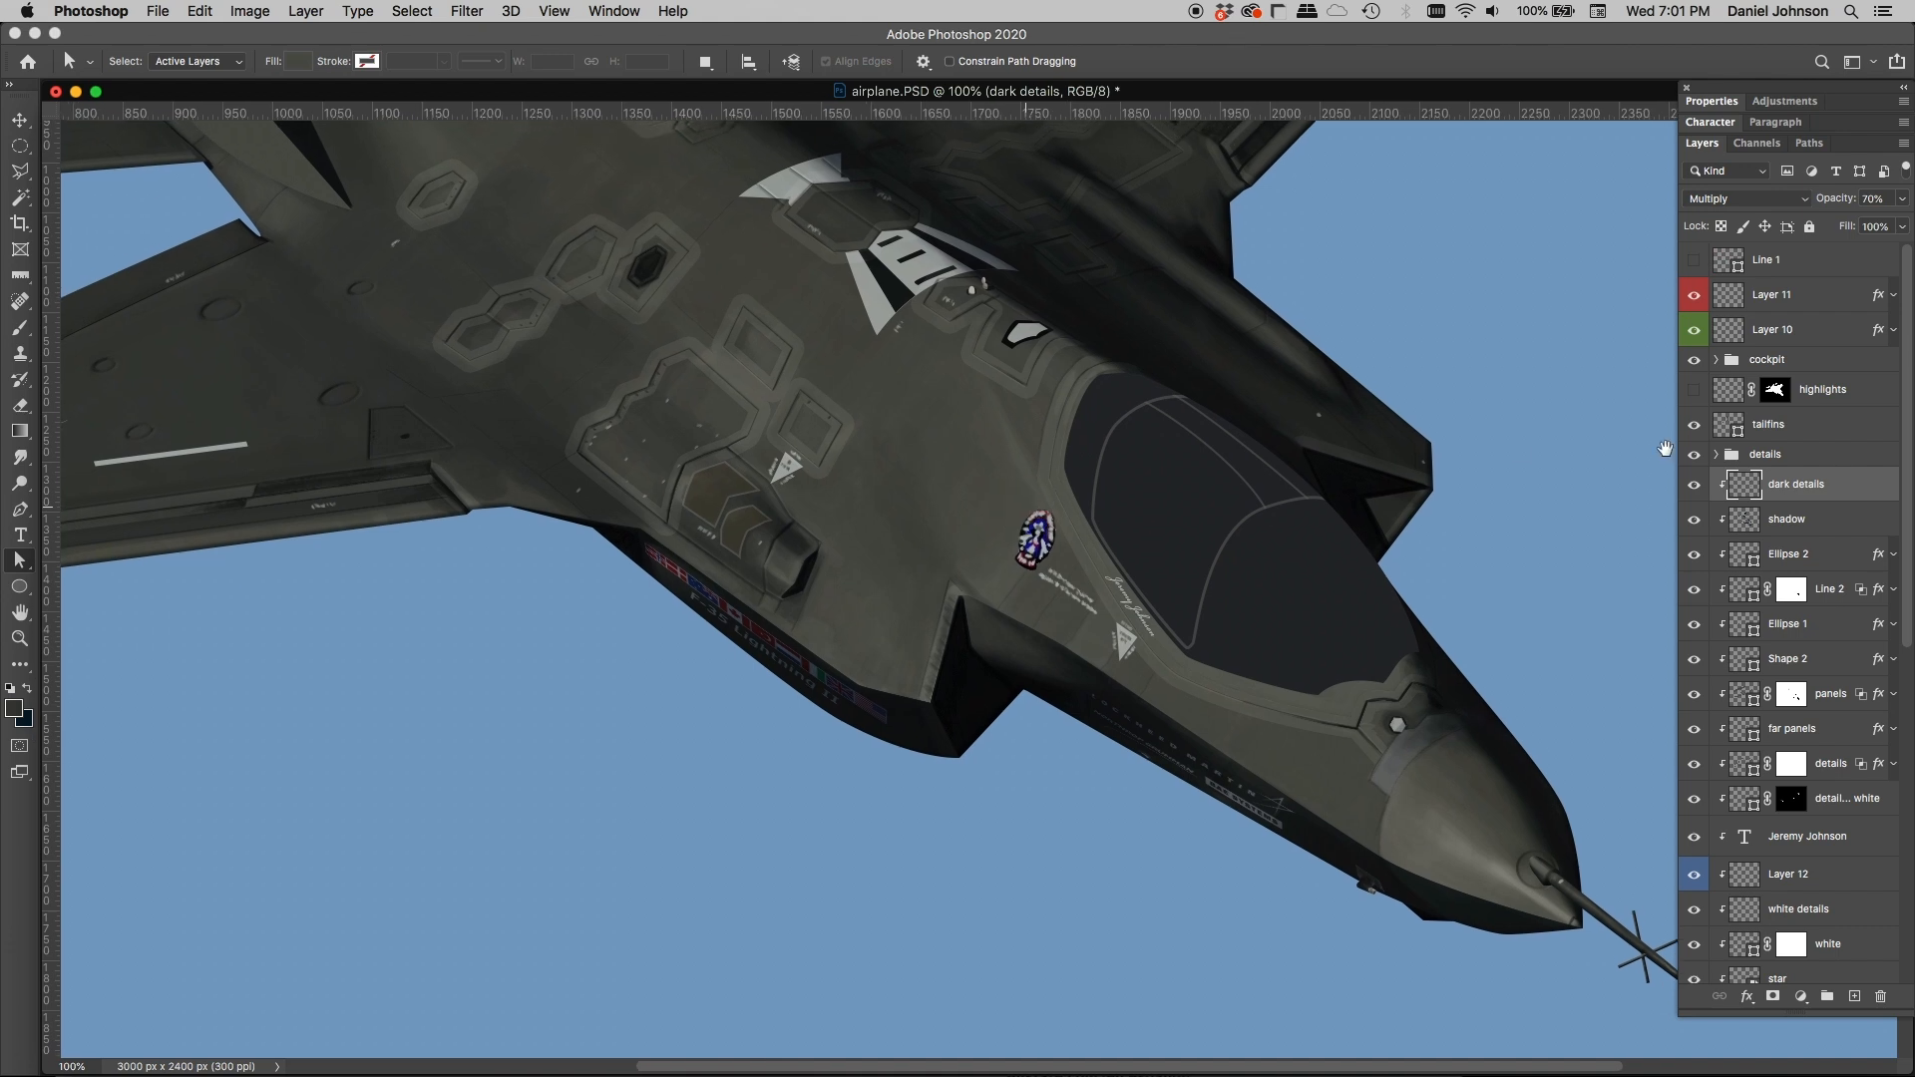
pyautogui.click(1736, 457)
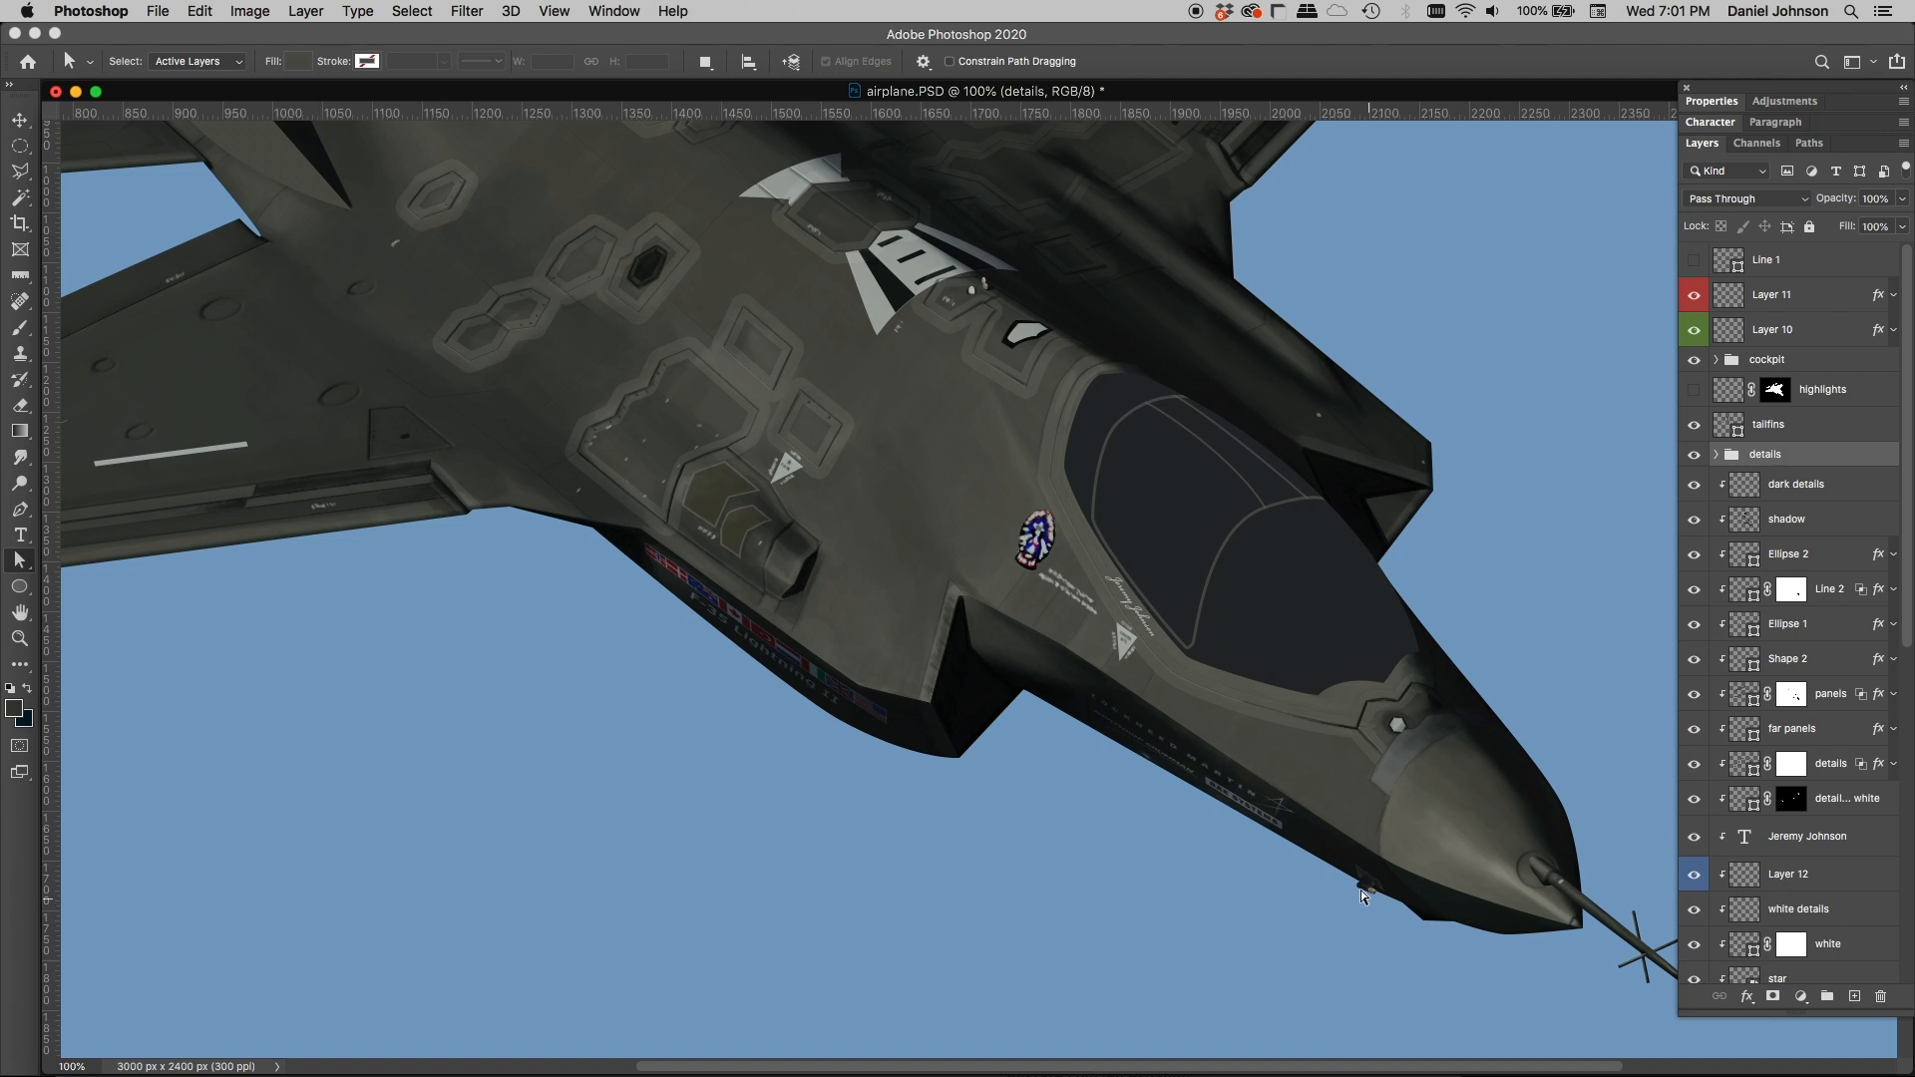
pyautogui.scroll(5, 1381, 892)
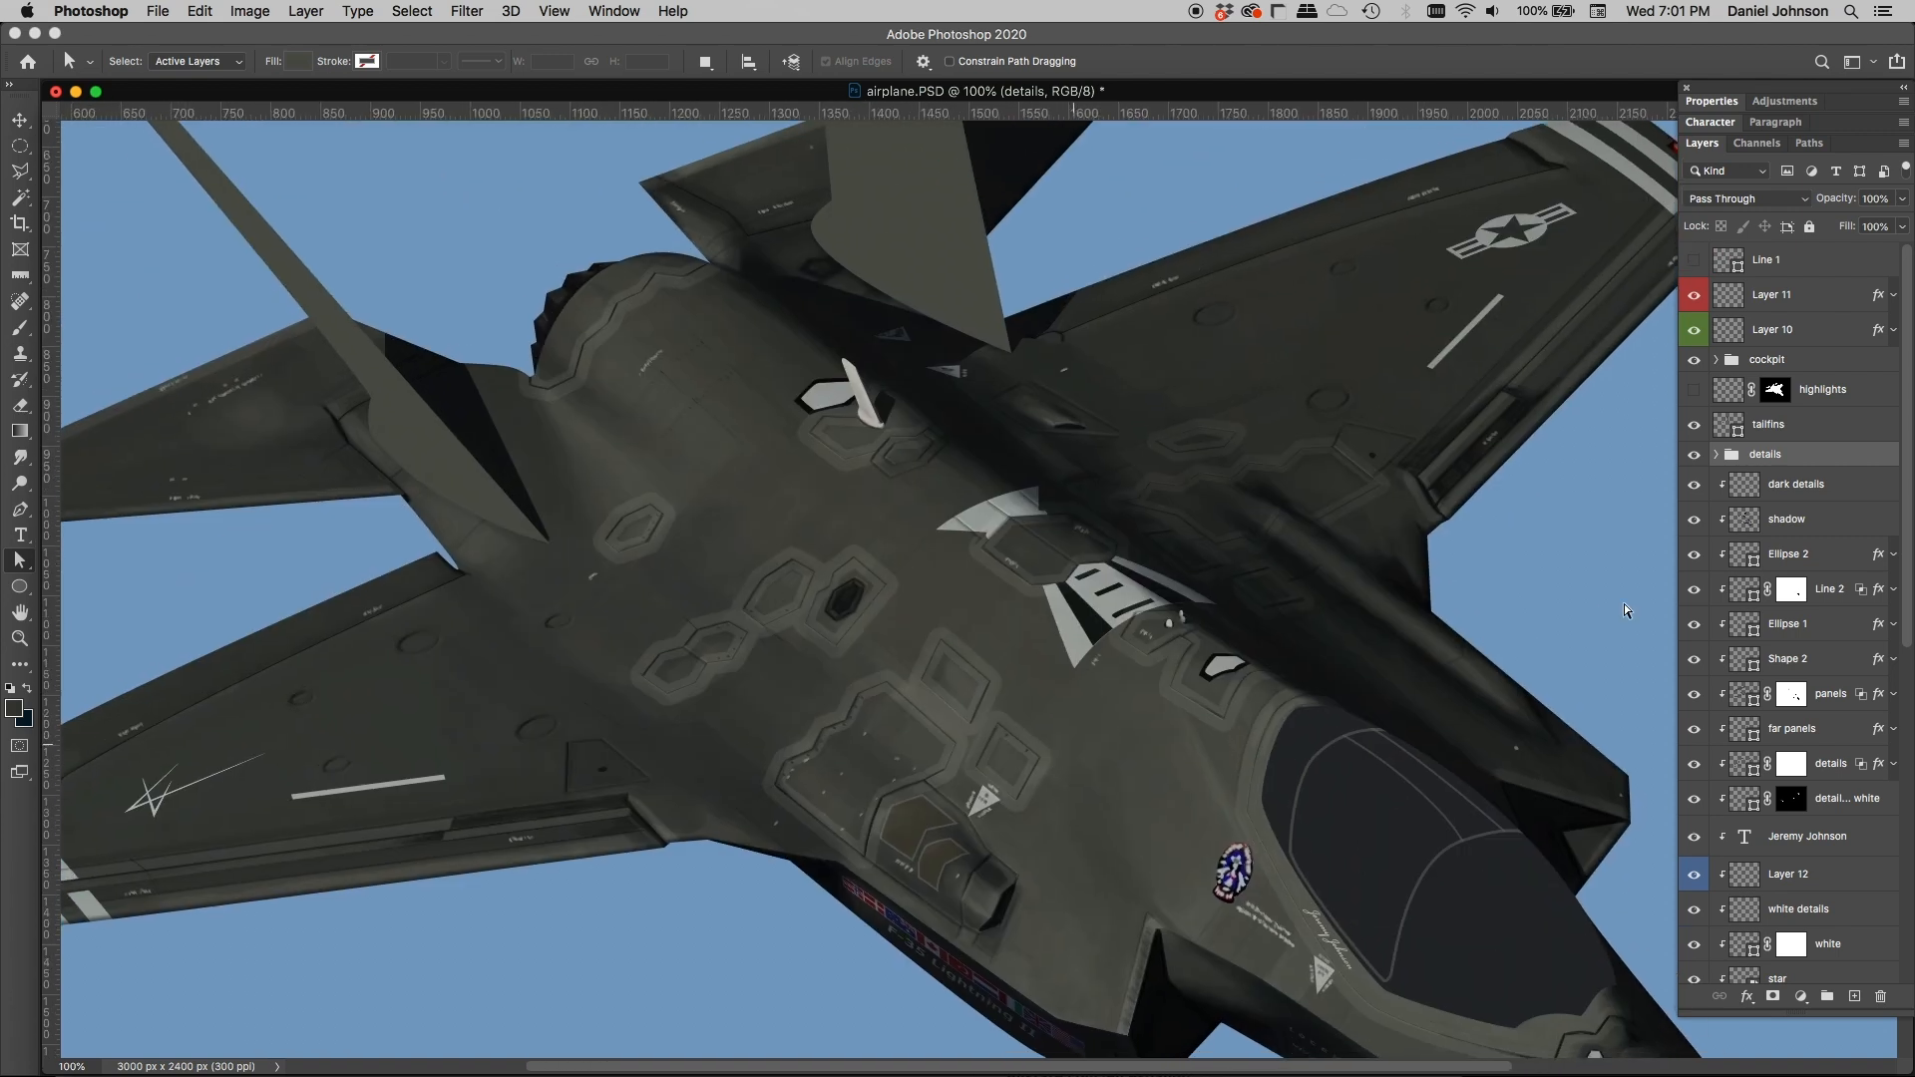
# Step: Show the reflections layer above Layer 5, comparing the aircraft with it off and on
pyautogui.scroll(-5, 1795, 643)
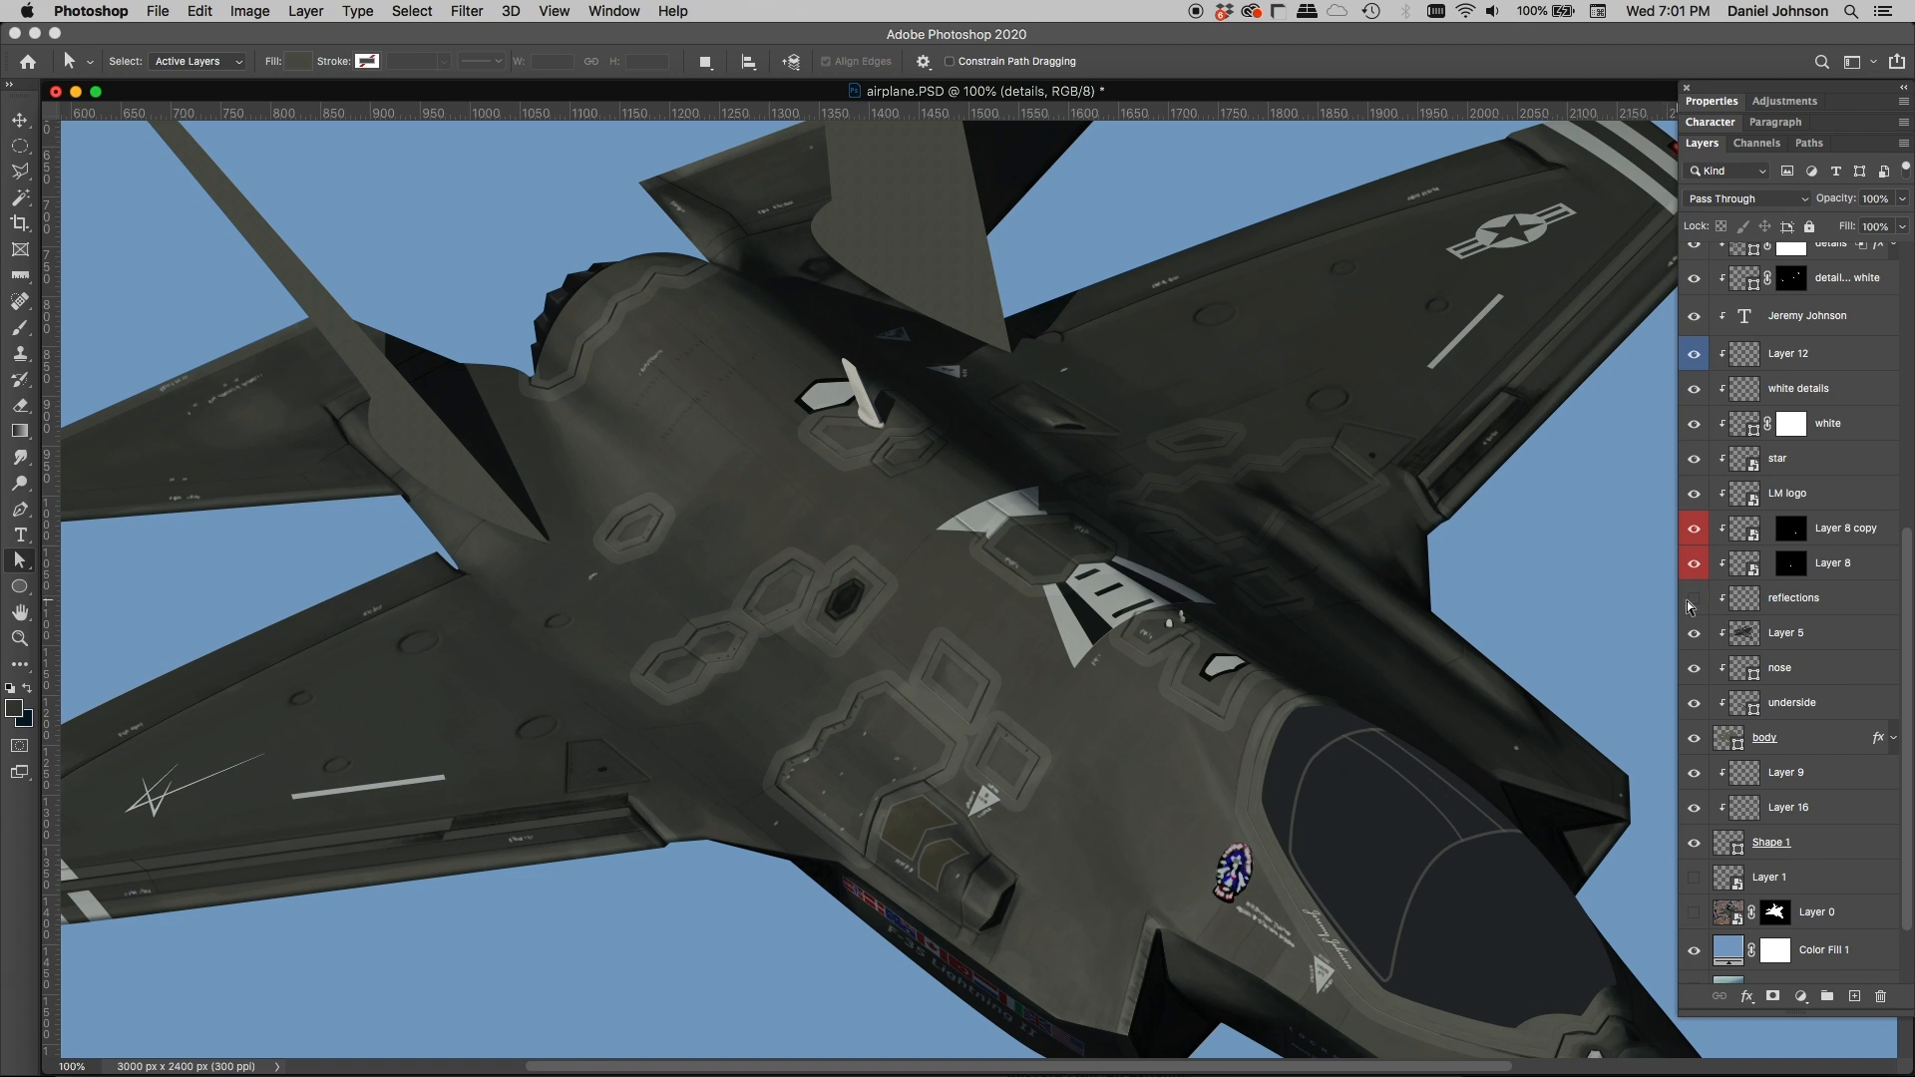
pyautogui.hscroll(-2, 962, 496)
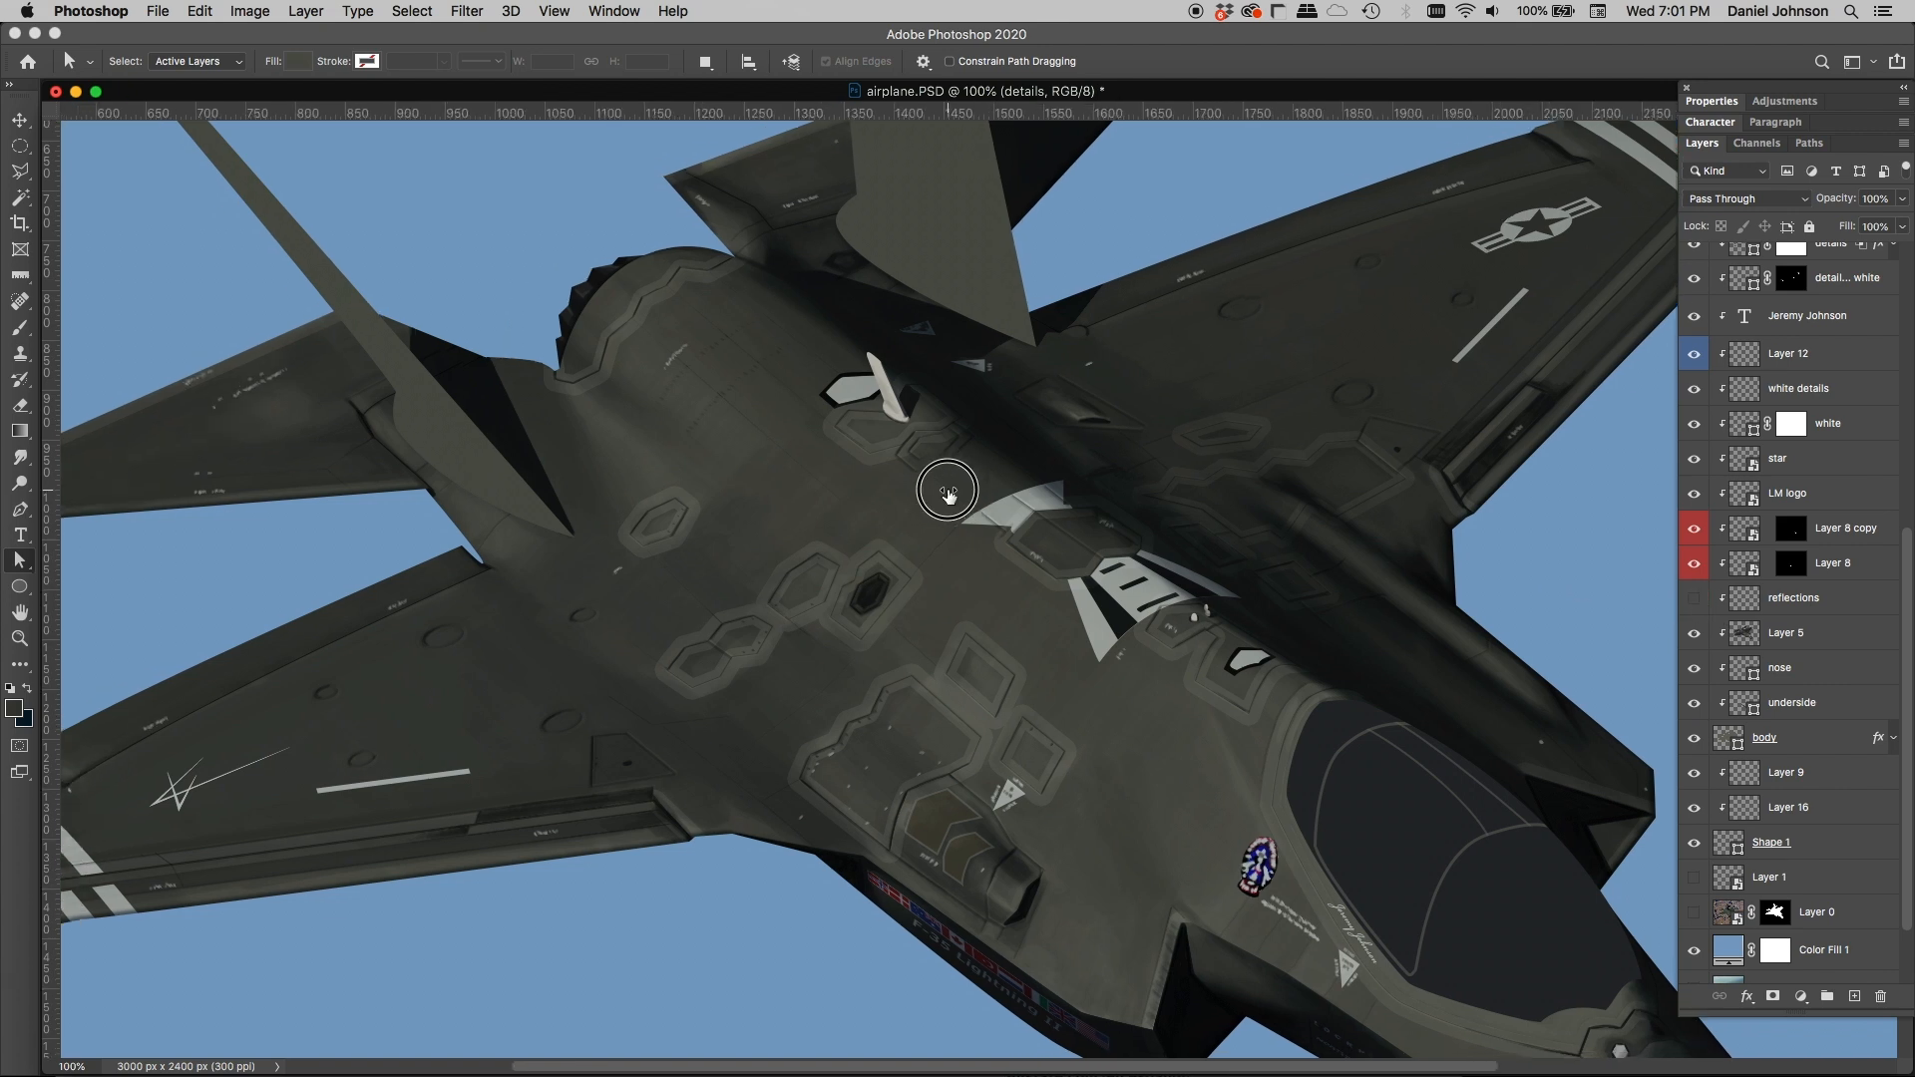
pyautogui.click(1692, 600)
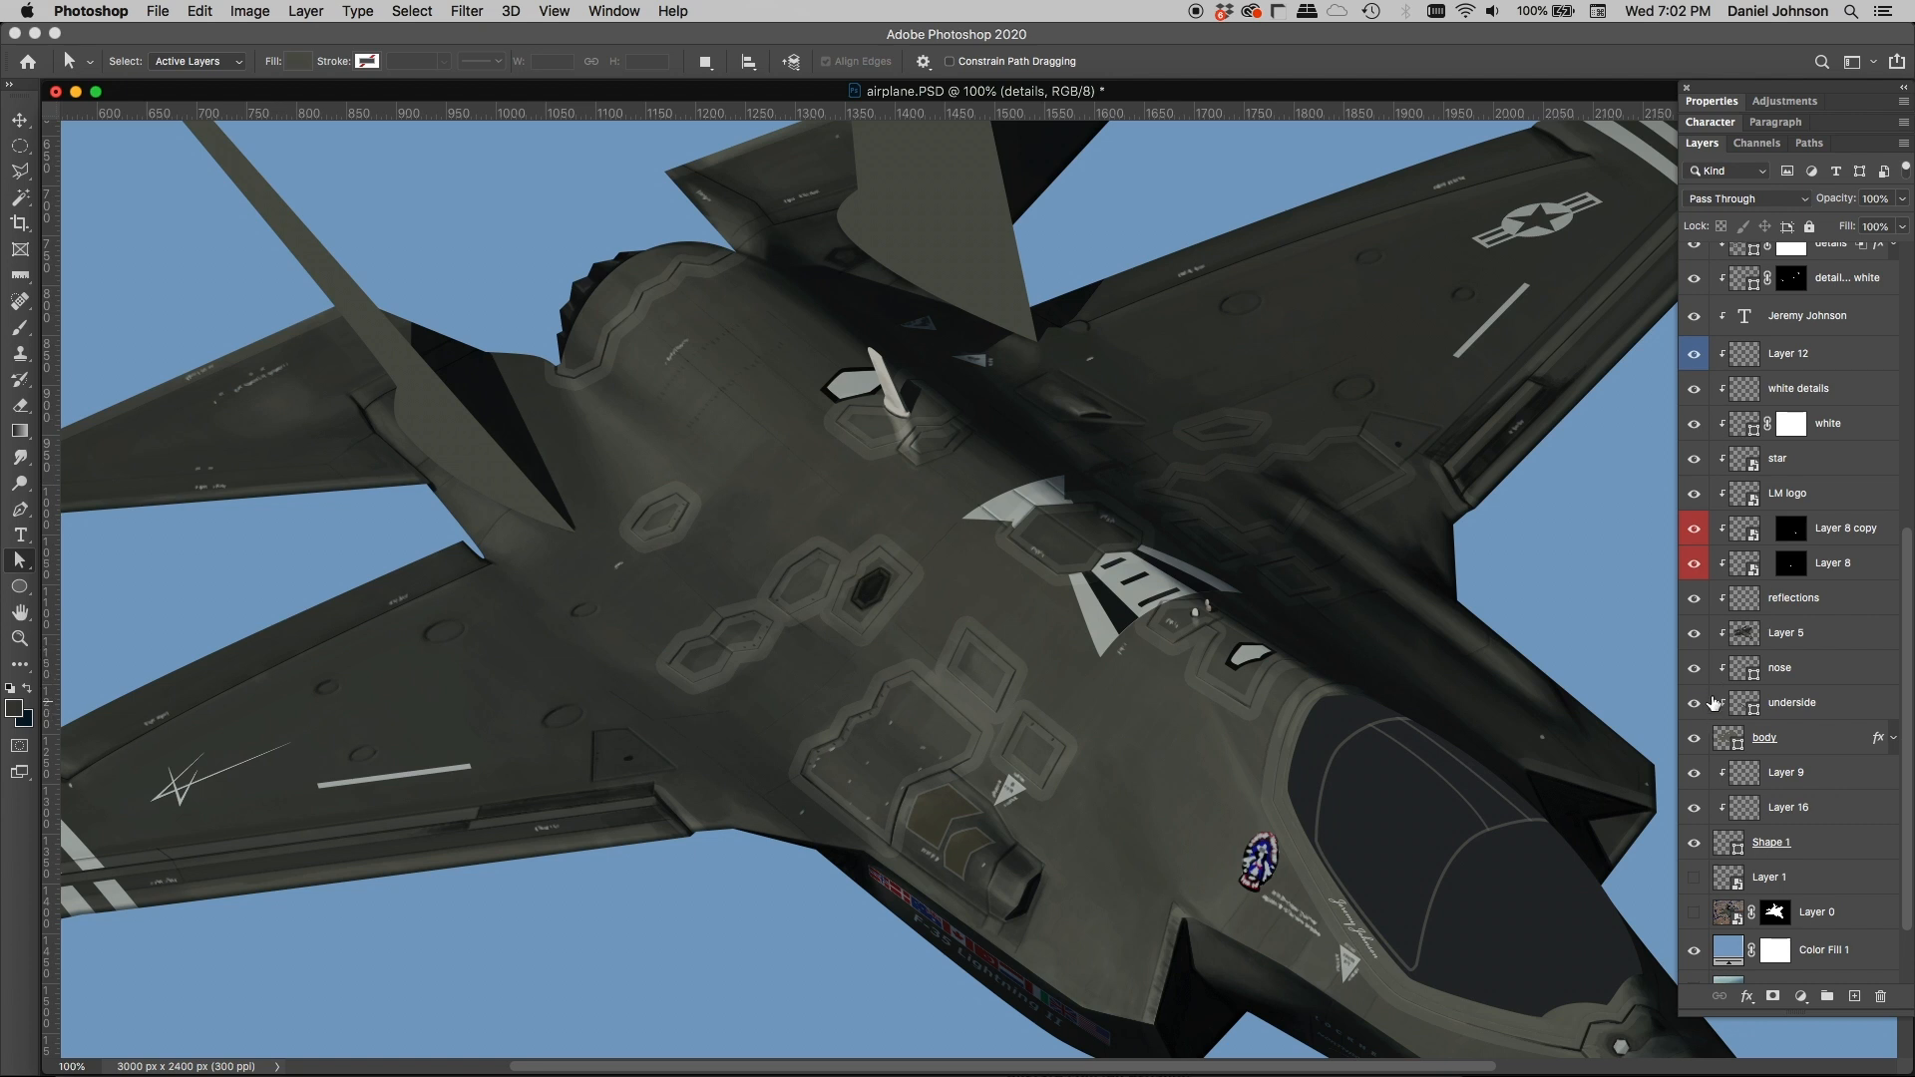
pyautogui.click(1695, 599)
pyautogui.click(1695, 599)
pyautogui.press('super+minus')
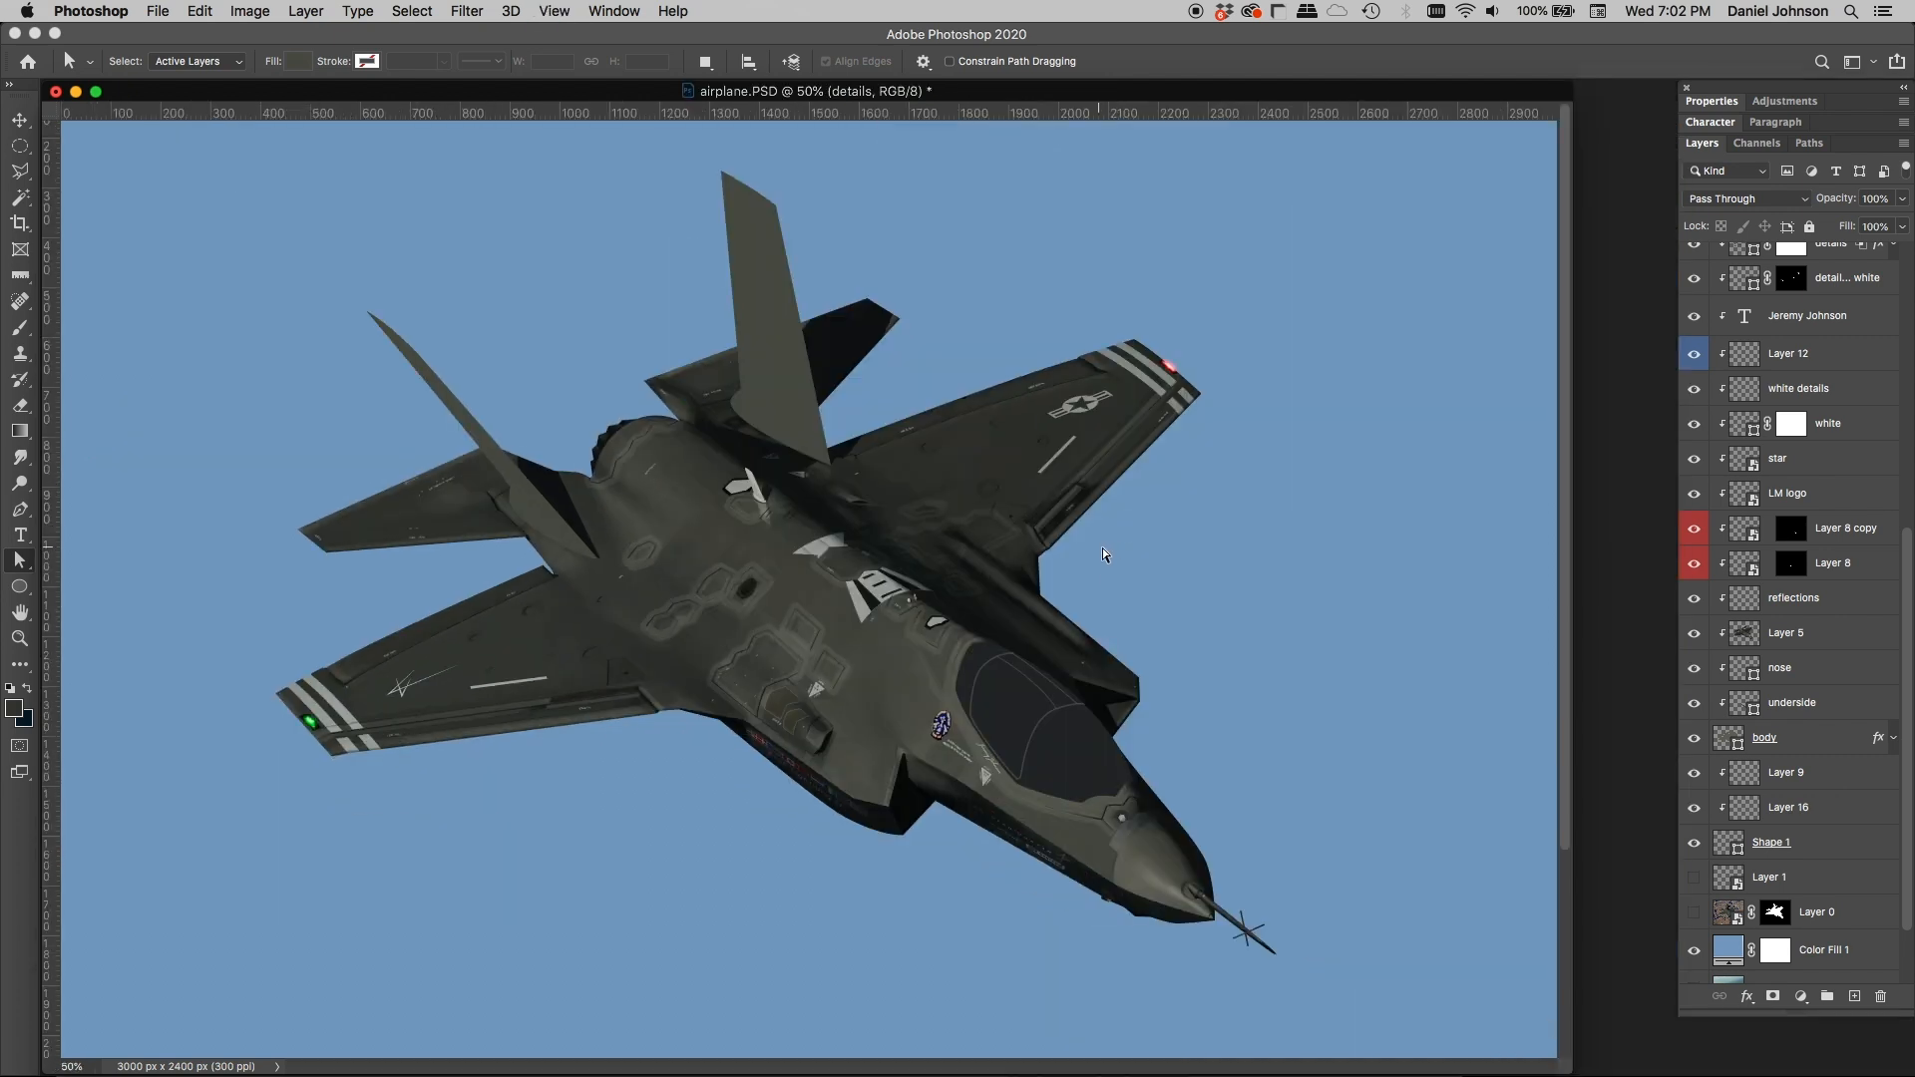